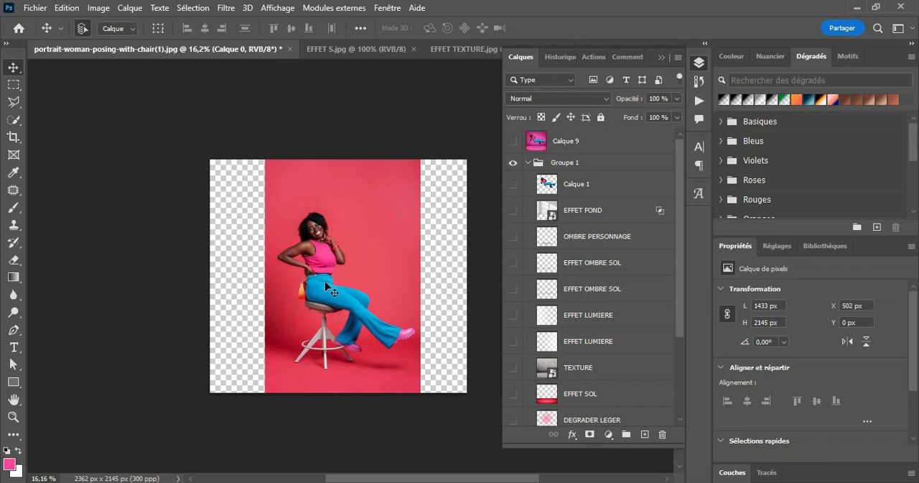
Select the woman and her orange handbag on Calque 0 with the Quick Selection tool in add mode.
left_click(334, 259)
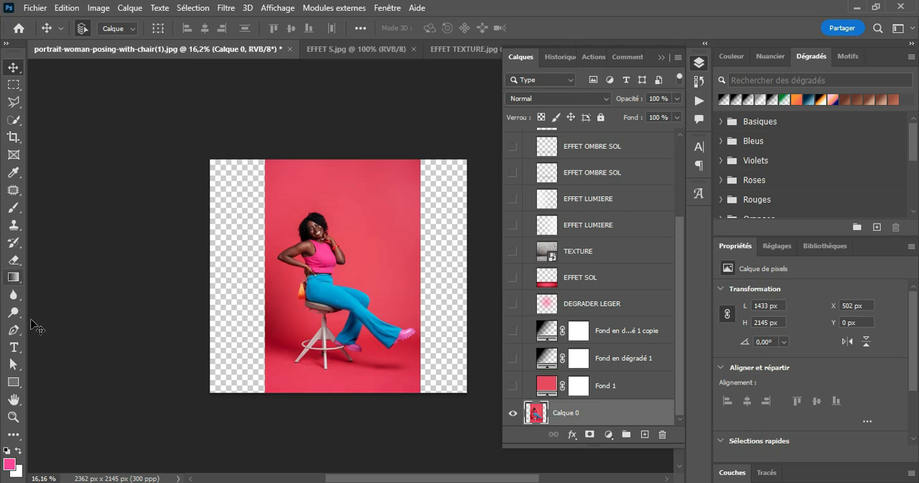
left_click(13, 416)
left_click(345, 285)
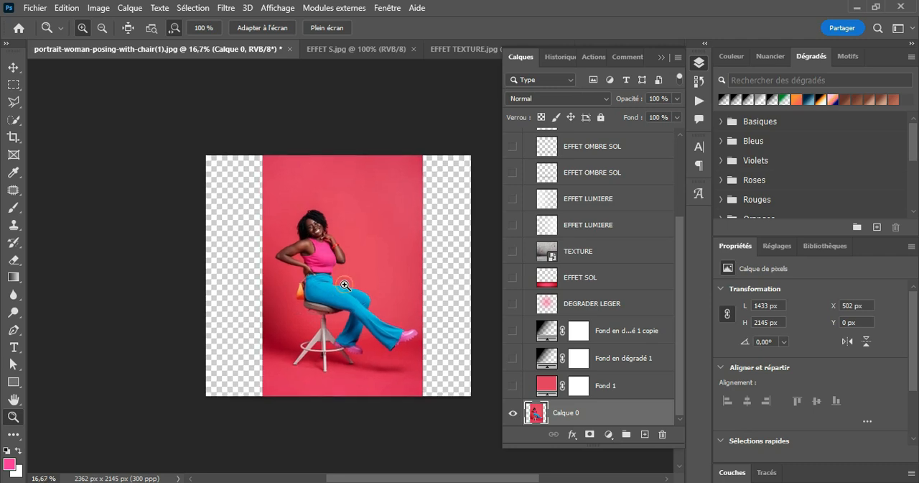
left_click(343, 286)
left_click(304, 295)
left_click(304, 296)
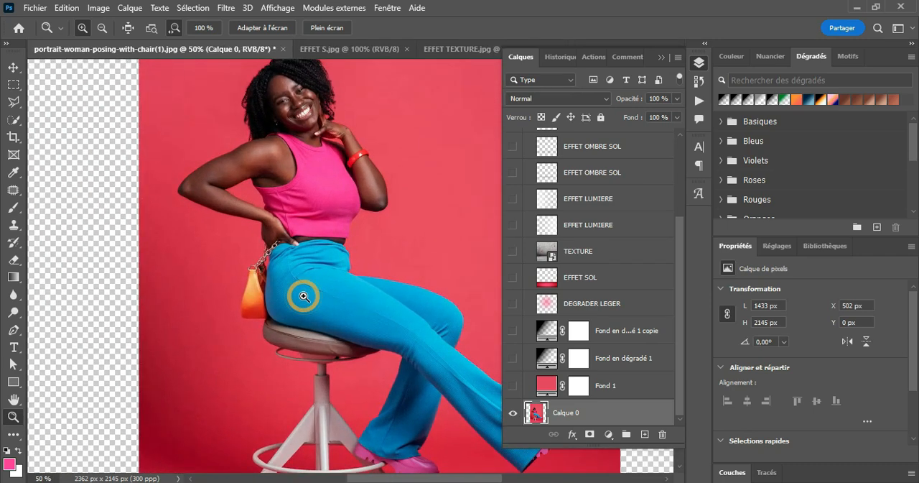
left_click(16, 120)
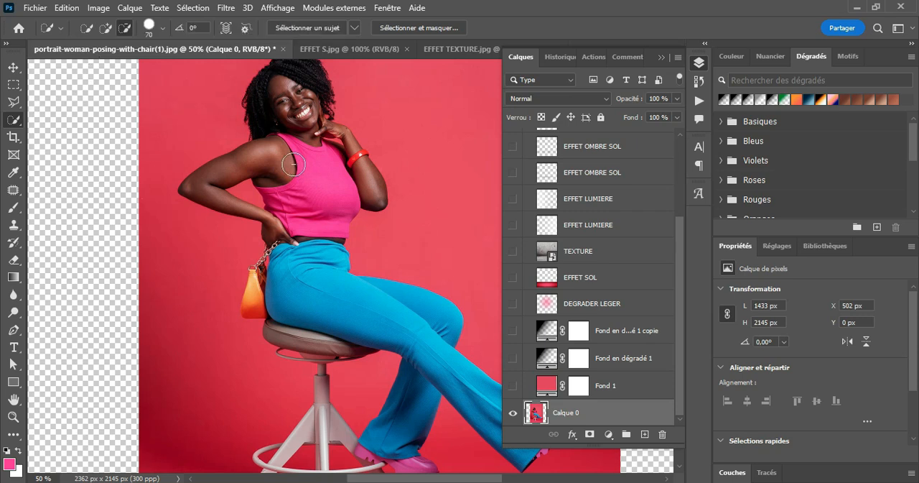
left_click(105, 27)
mouse_move(292, 96)
left_mouse_down()
mouse_move(338, 226)
mouse_move(316, 262)
mouse_move(273, 277)
mouse_move(265, 292)
left_mouse_up()
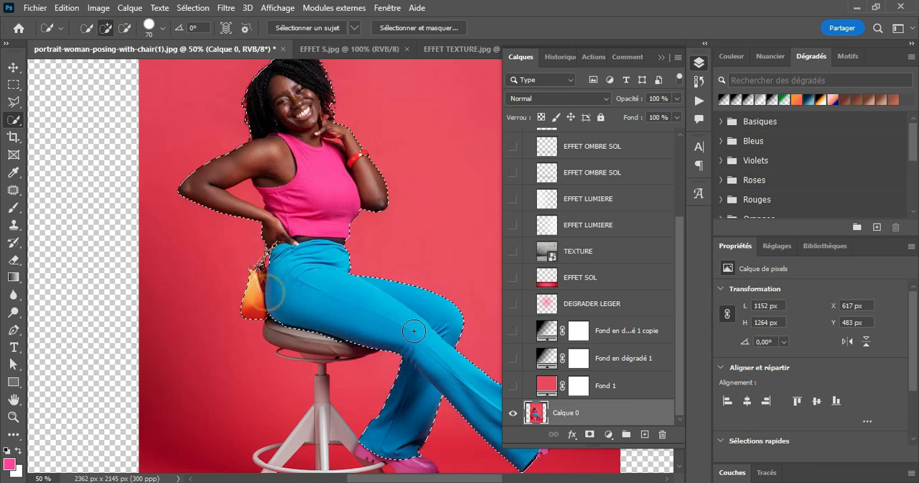
Add the pink shoe of the lower foot, beside the stool's ring, to the selection.
scroll(414, 331, "down", 2)
left_click(413, 373)
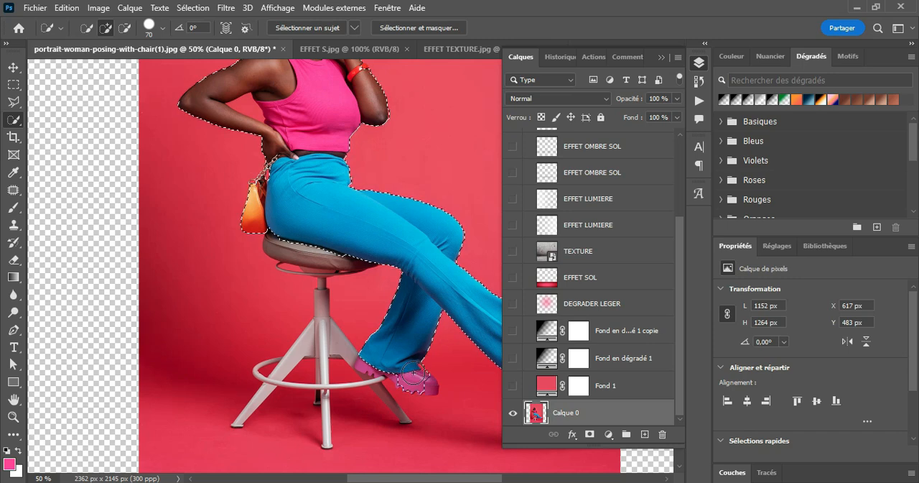
left_click_drag(413, 372, 370, 361)
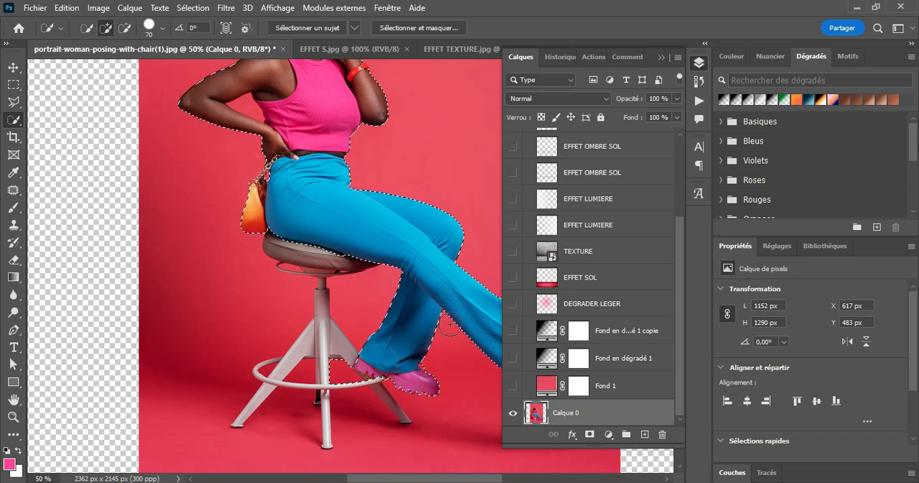
Subtract the stool ring area beside the lower shoe from the selection and add the outstretched foot's pink shoe.
left_click(124, 28)
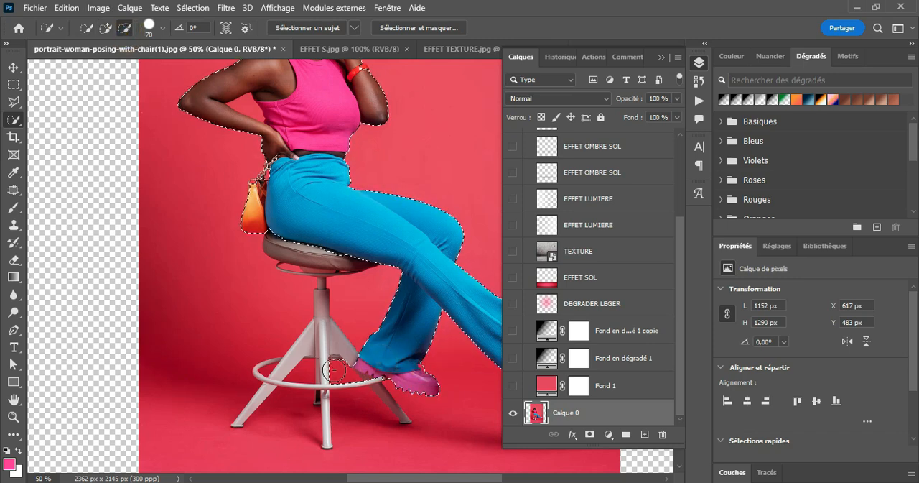
left_click(334, 370)
left_click(362, 395)
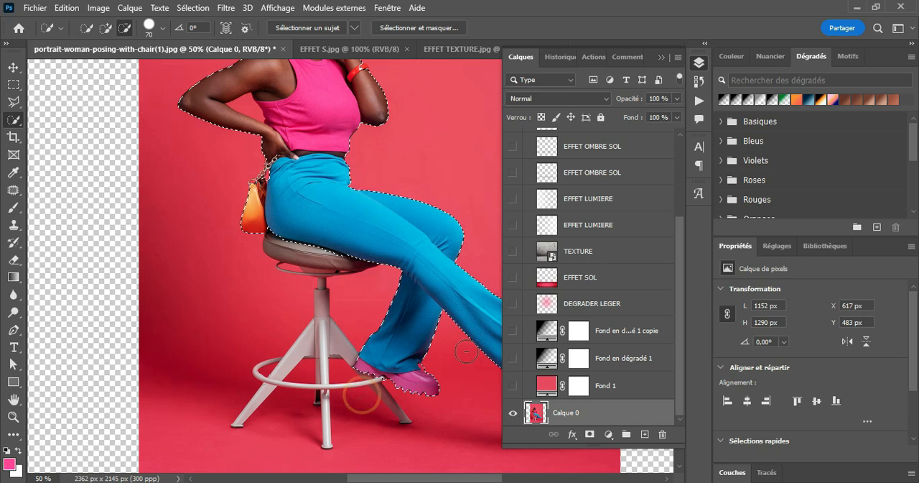
left_click_drag(455, 478, 502, 479)
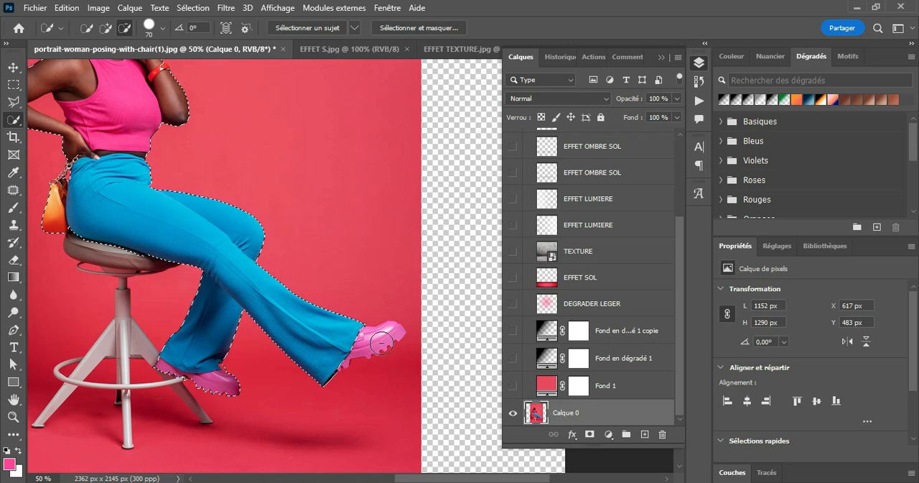
left_click(106, 28)
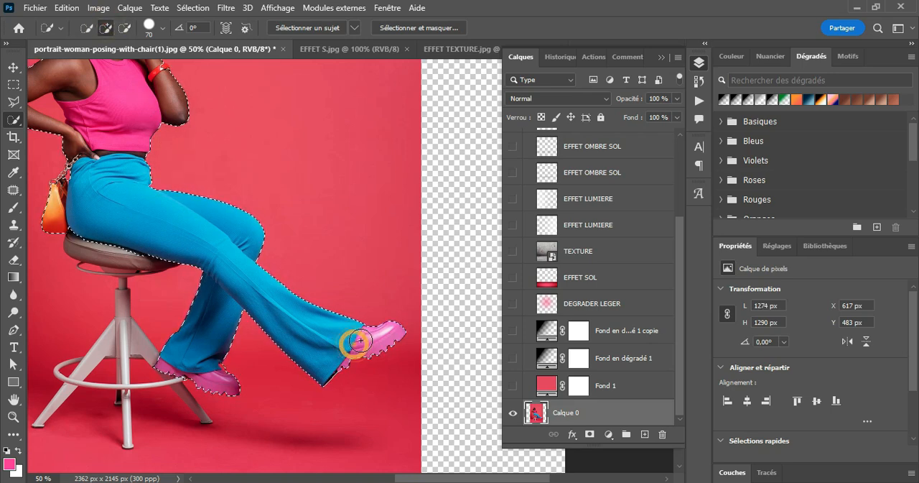
Subtract the red gap between the bent arm and the torso from the selection with a 47 px Quick Selection brush.
scroll(265, 283, "up", 3)
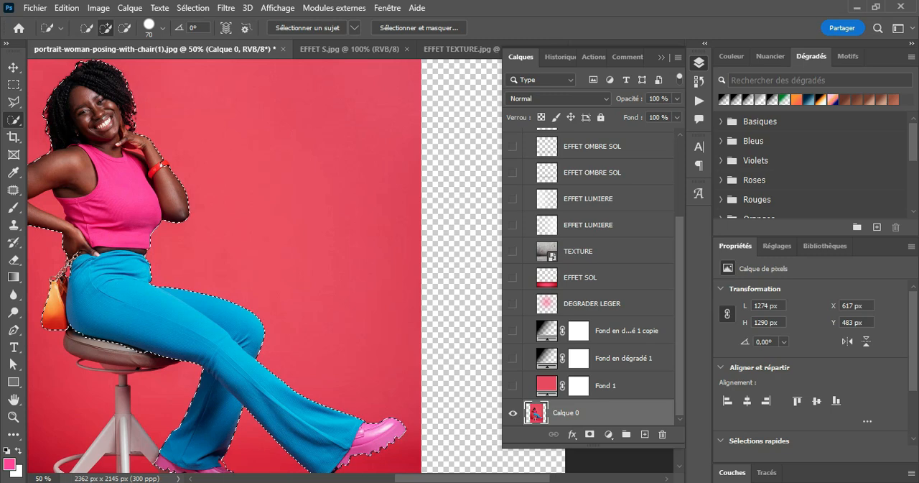
scroll(210, 194, "left", 5)
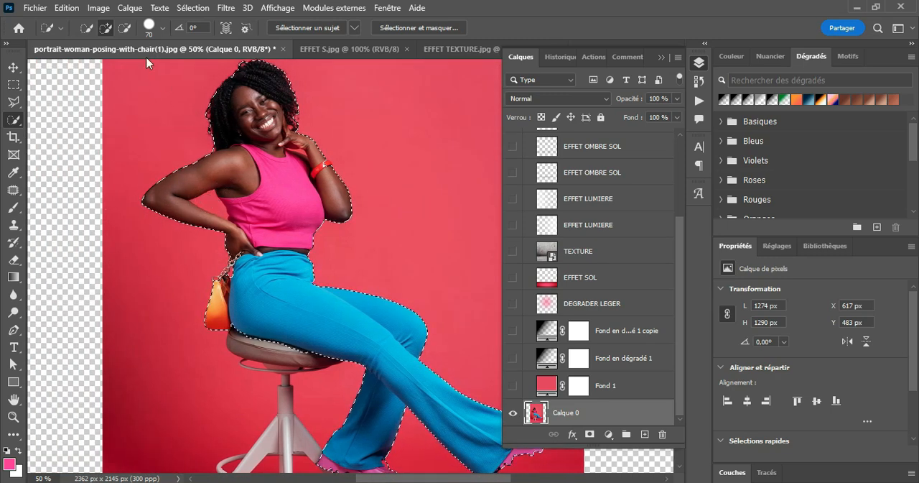
left_click(127, 29)
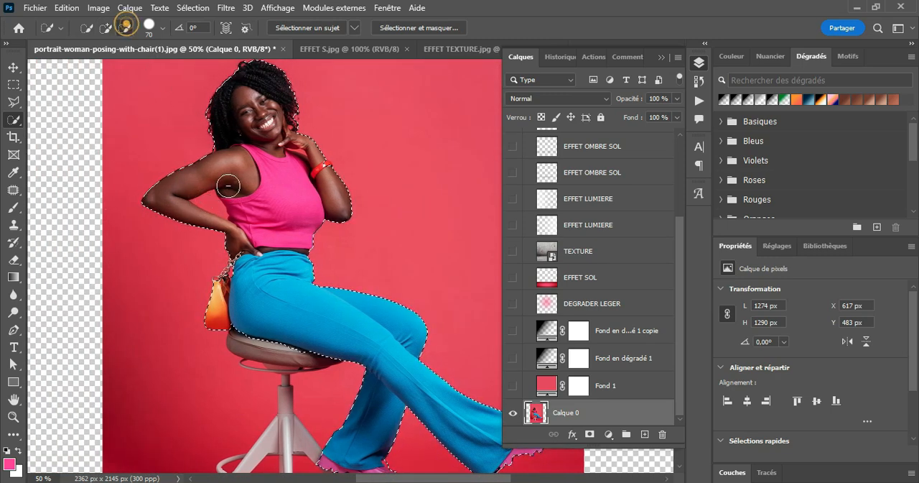
left_click(162, 27)
left_click(120, 63)
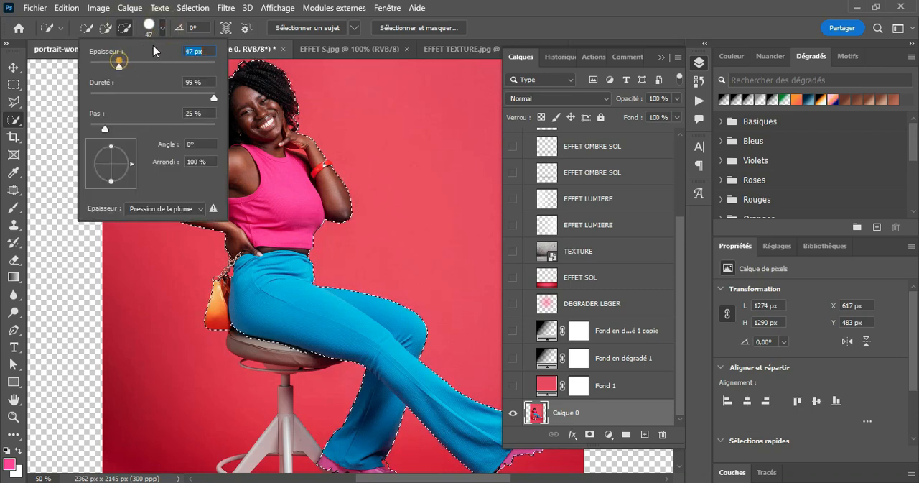
left_click(159, 26)
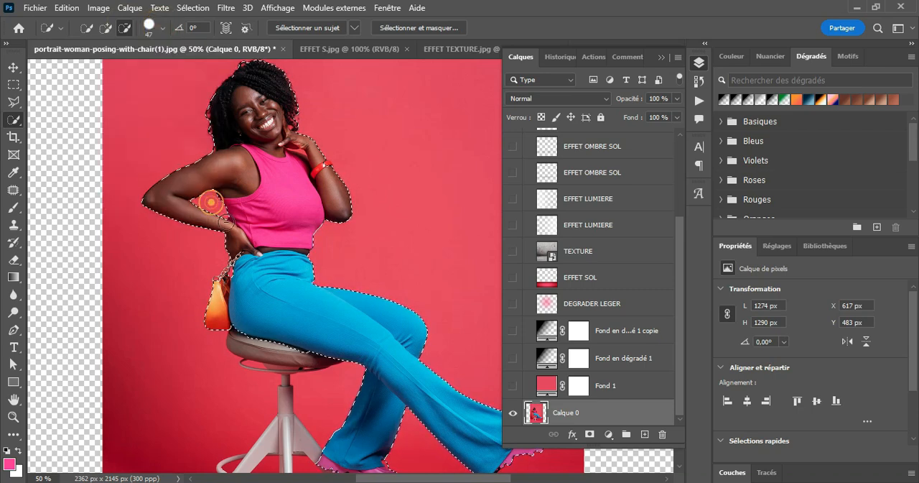
scroll(239, 246, "down", 5)
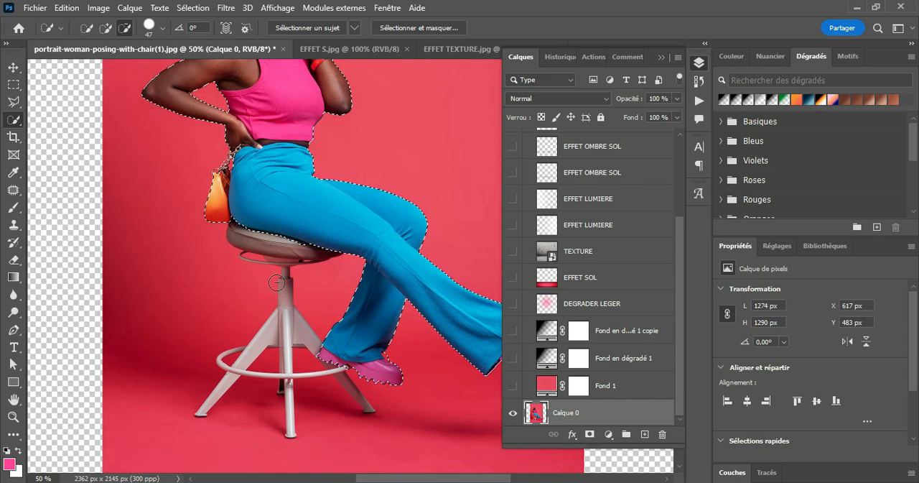
Subtract the sliver of stool seat beneath the blue trousers from the selection with the Polygonal Lasso, following the thigh's edge.
left_click(13, 416)
left_click_drag(273, 232, 410, 284)
key("w")
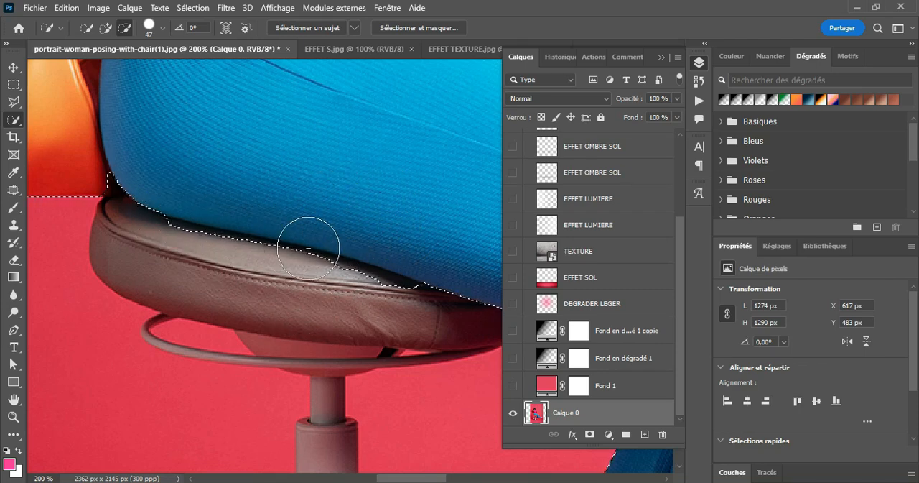
left_click(18, 102)
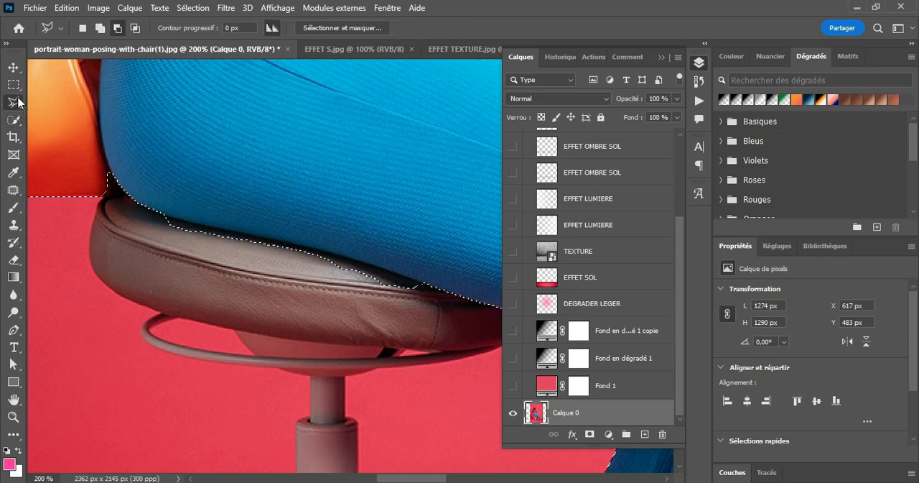
left_click(117, 30)
left_click(339, 257)
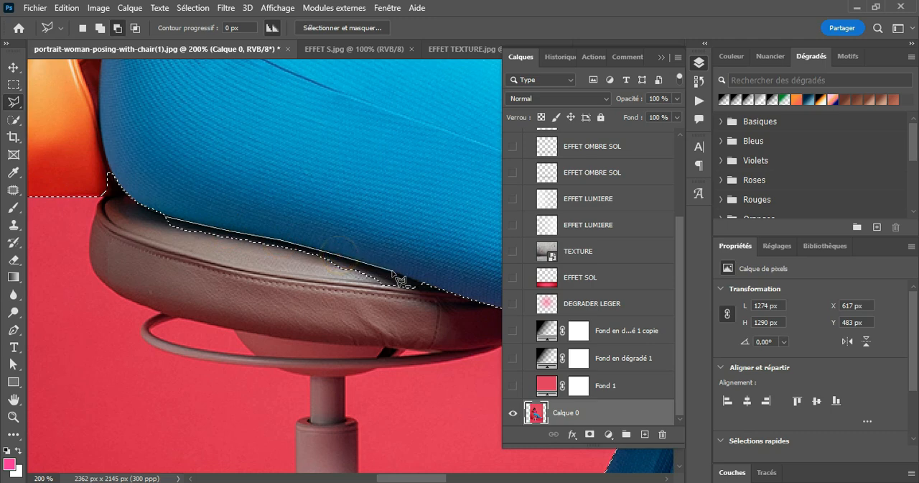
left_click(392, 270)
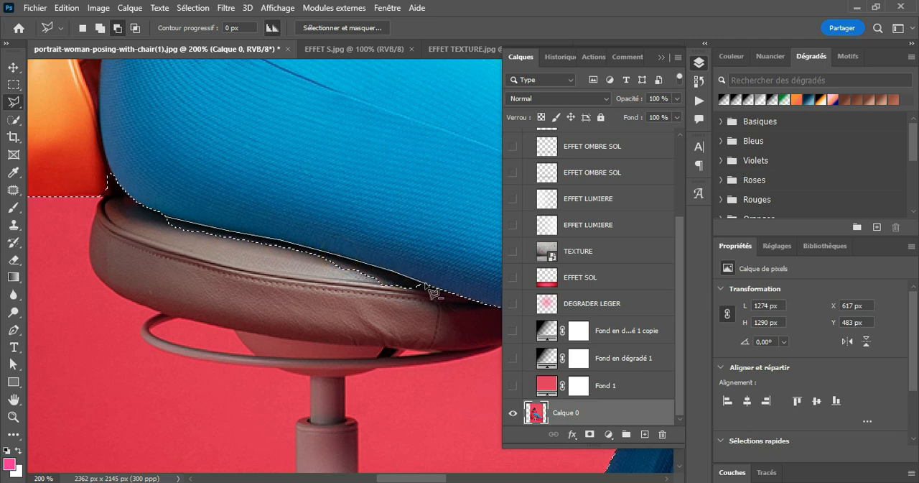
left_click(423, 285)
left_click(423, 333)
left_click(241, 335)
left_click(152, 243)
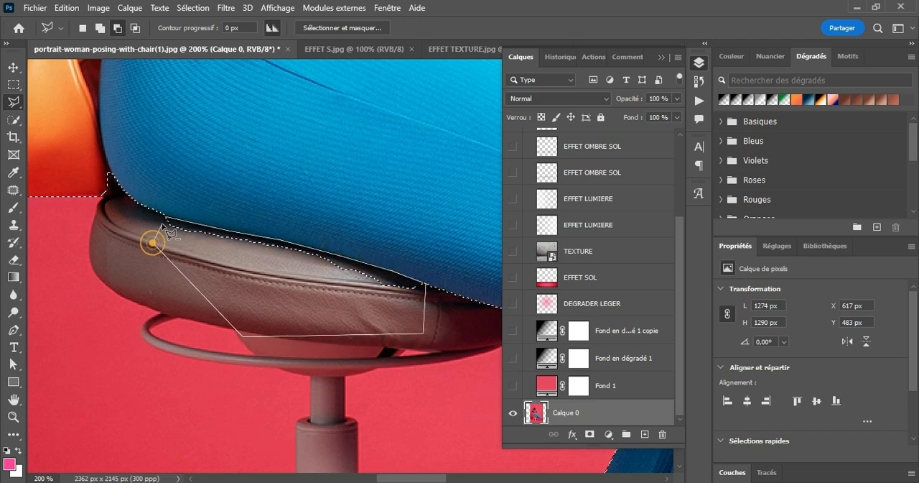
left_click(167, 218)
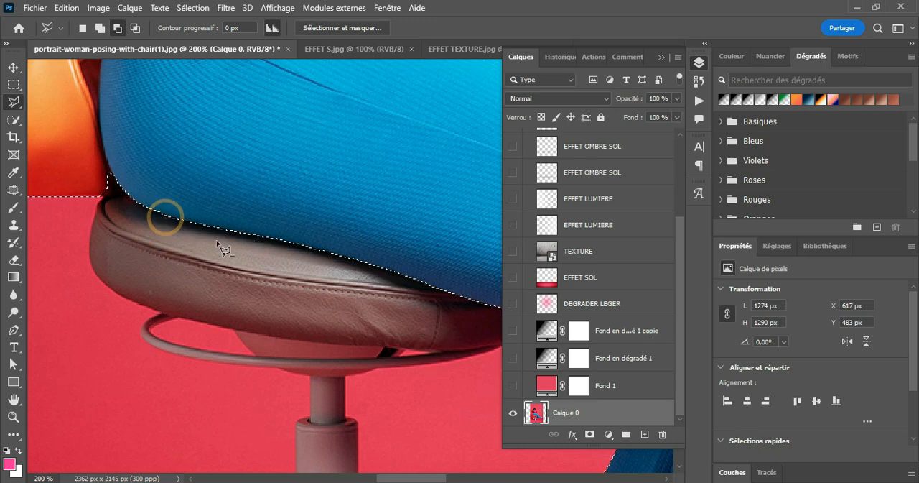
Subtract the red gap between the raised hand and the shoulder from the selection with a 6 px Quick Selection brush.
left_click(13, 416)
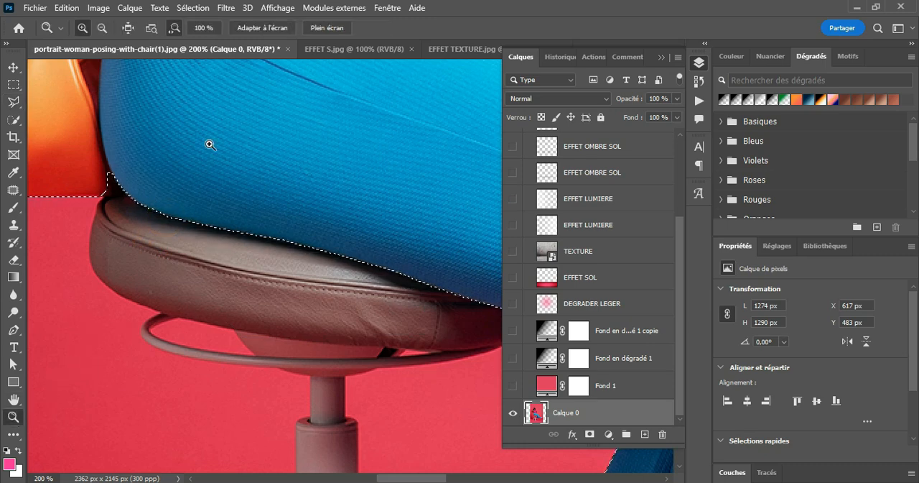
left_click(329, 186)
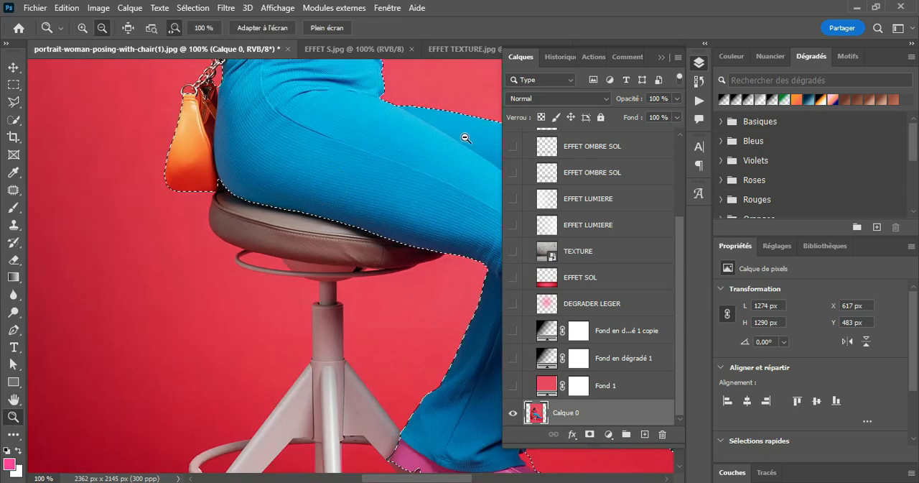
mouse_move(427, 480)
left_mouse_down()
mouse_move(499, 480)
mouse_move(437, 479)
left_mouse_up()
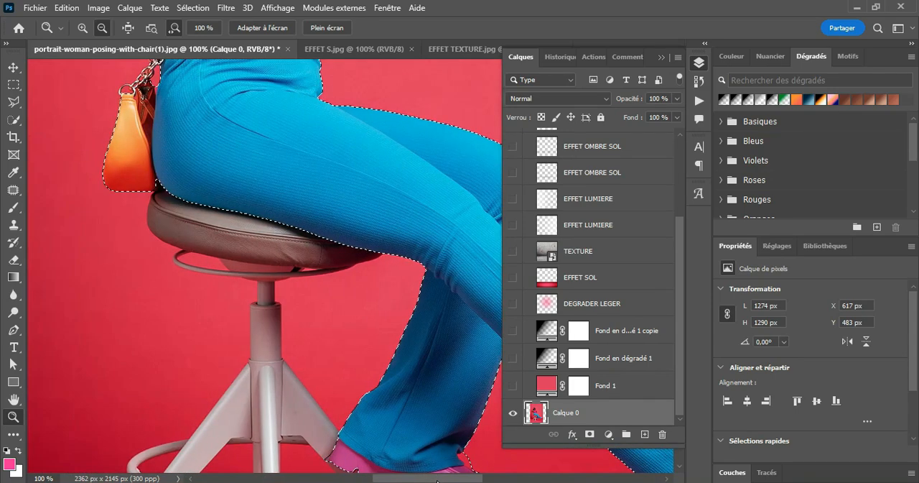
scroll(386, 278, "up", 5)
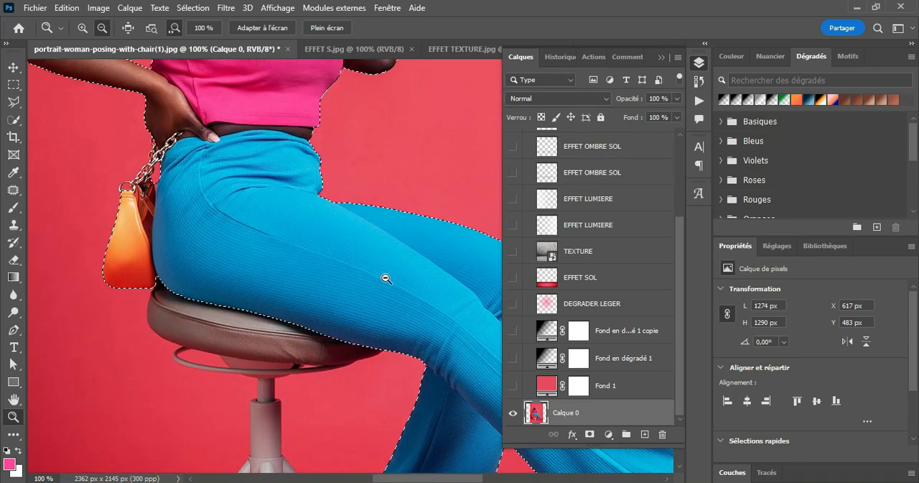
scroll(386, 277, "up", 4)
scroll(387, 277, "up", 4)
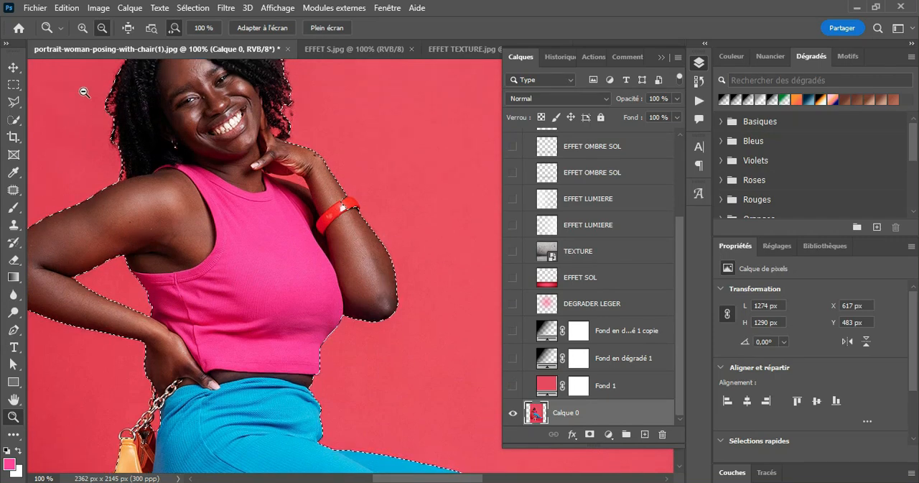
left_click(83, 28)
left_click(311, 203)
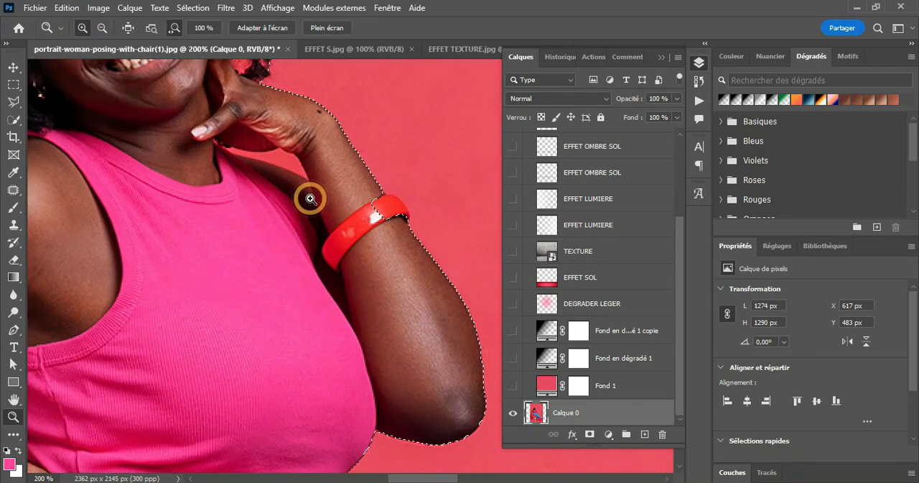
left_click(13, 122)
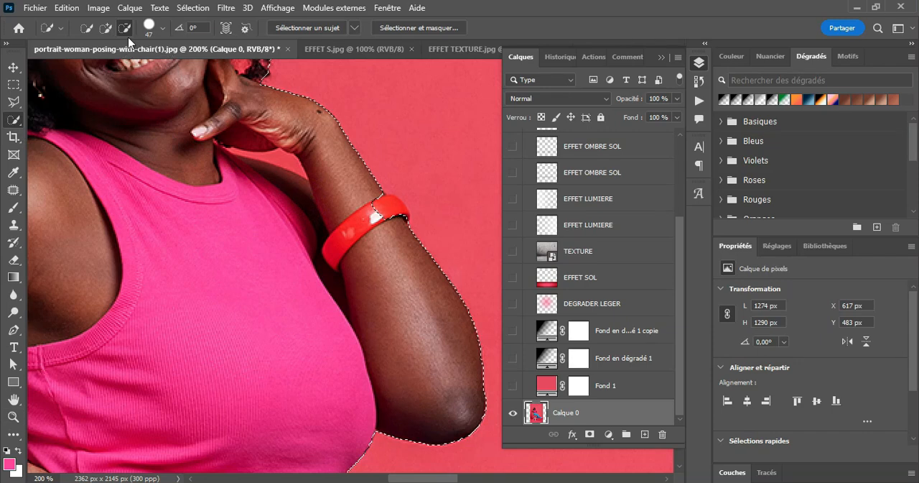
left_click(163, 26)
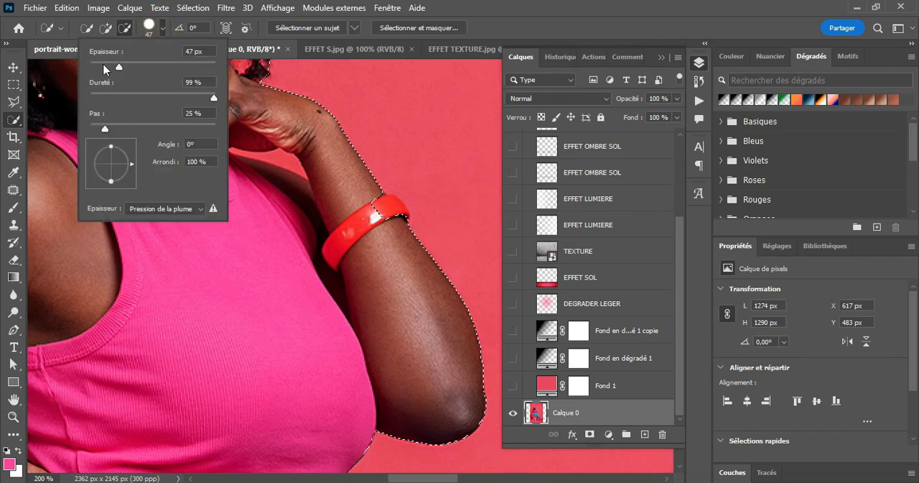
left_click(103, 64)
left_click(127, 27)
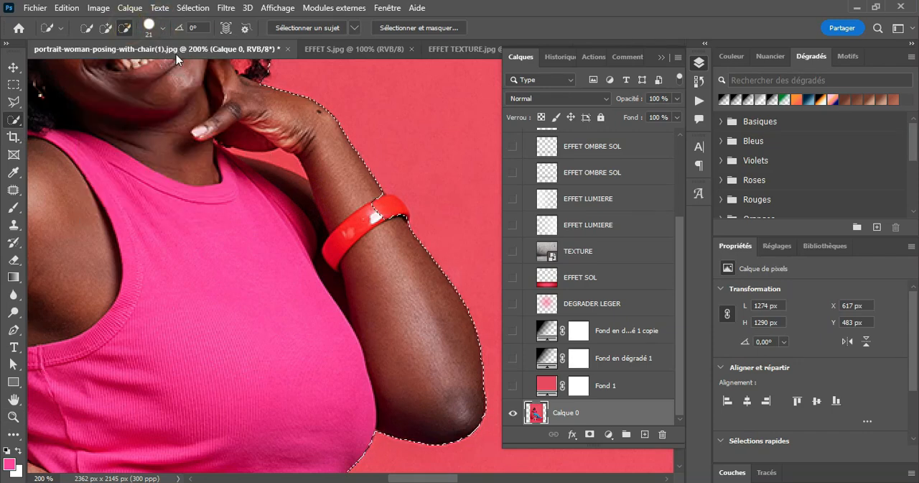
left_click(164, 28)
left_click_drag(102, 66, 93, 66)
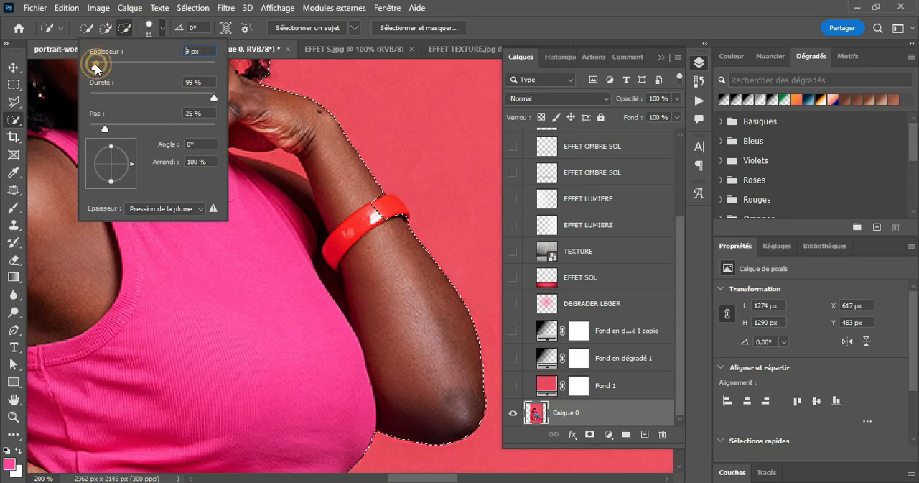
left_click(280, 161)
left_click(279, 161)
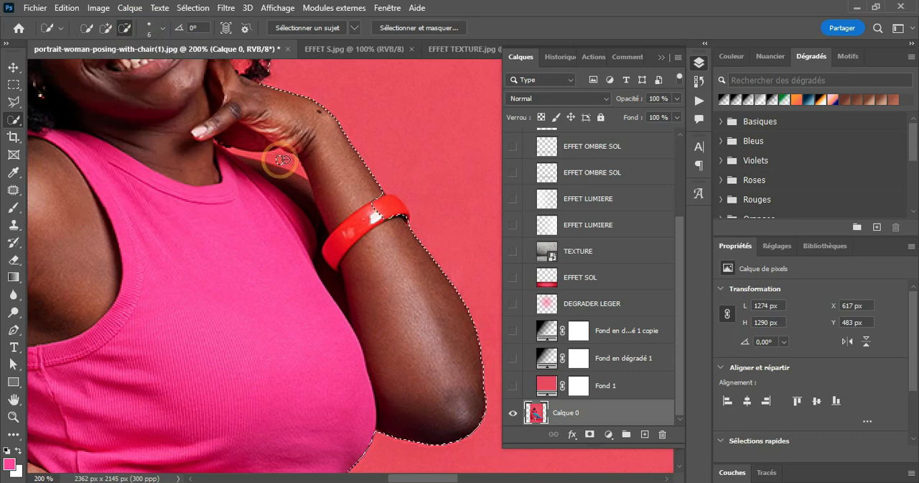
left_click_drag(289, 161, 278, 163)
left_click(273, 159)
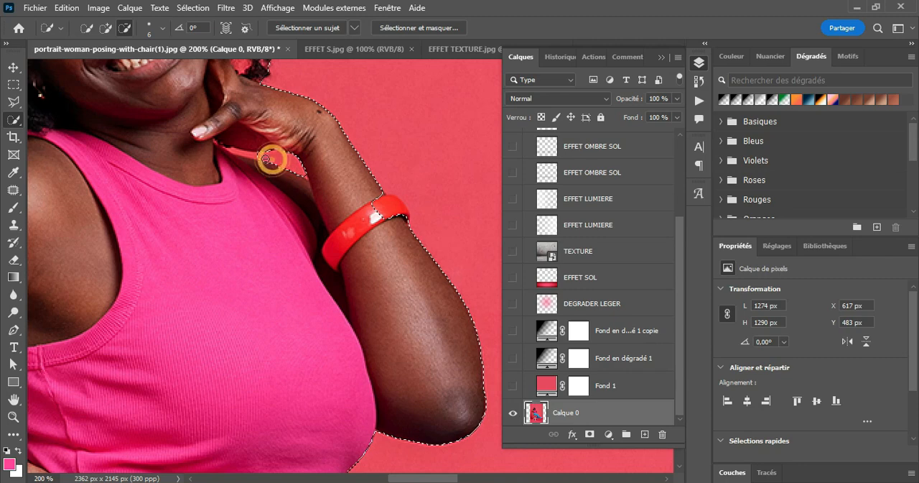
left_click(259, 157)
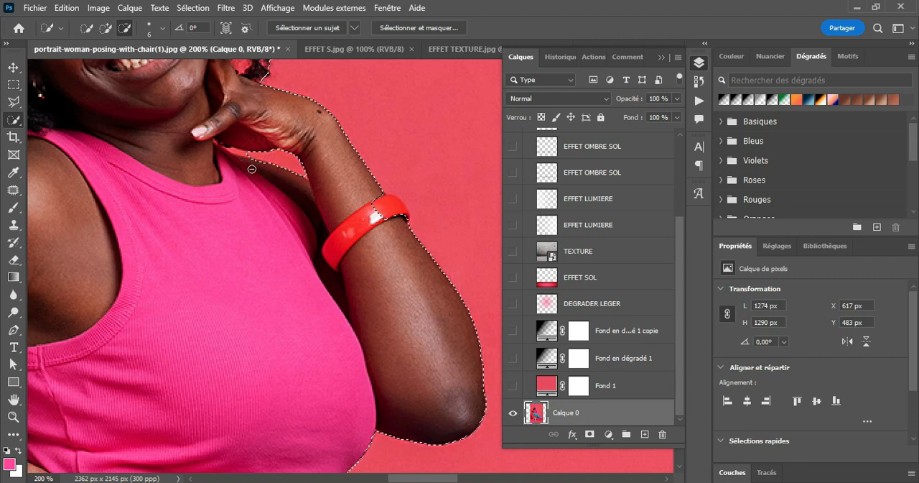
Copy the selected woman from Calque 0 onto a new layer and hide Calque 0.
left_click(13, 416)
left_click(102, 28)
left_click(279, 192)
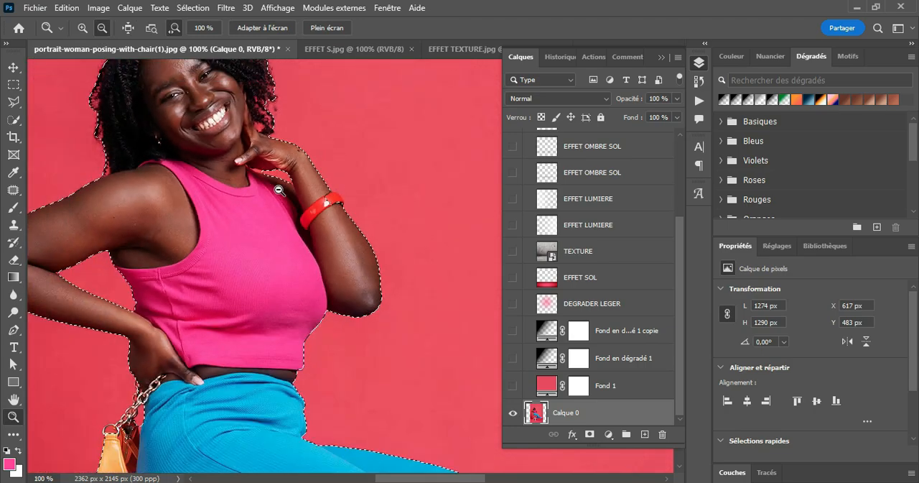
left_click(278, 193)
left_click(279, 193)
left_click(278, 192)
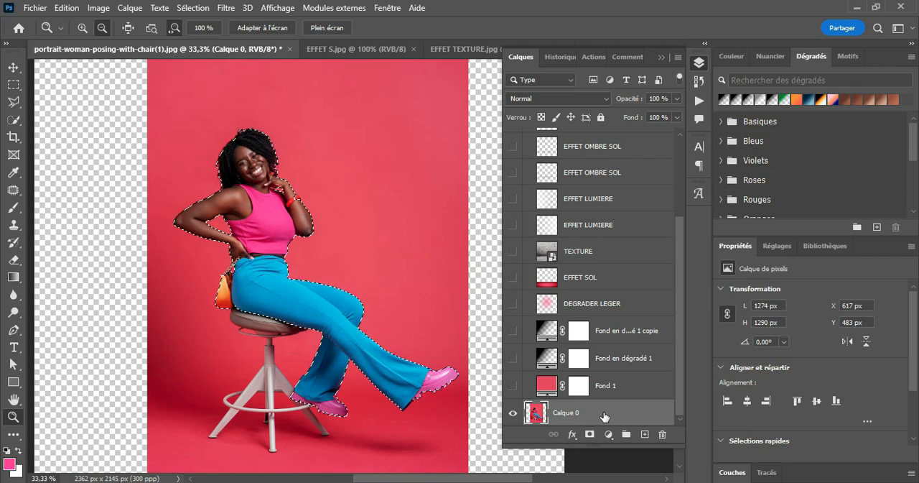
key("ctrl+j")
scroll(603, 416, "down", 1)
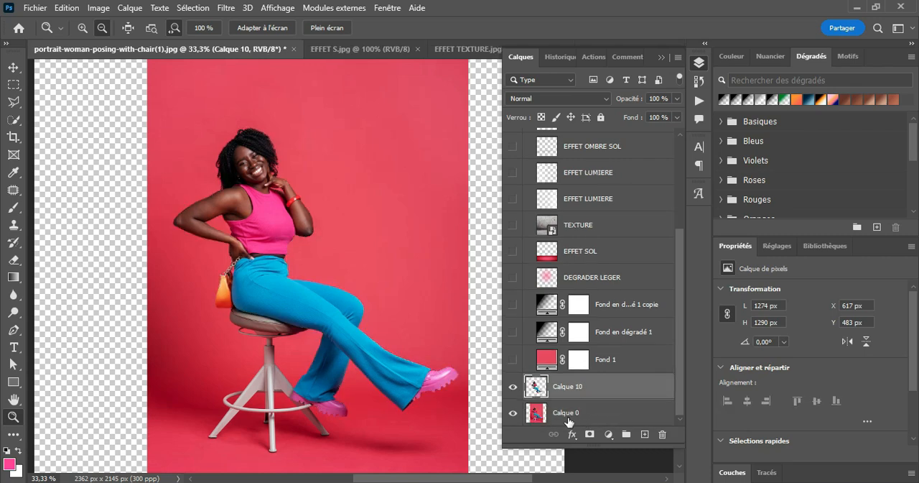
left_click(512, 413)
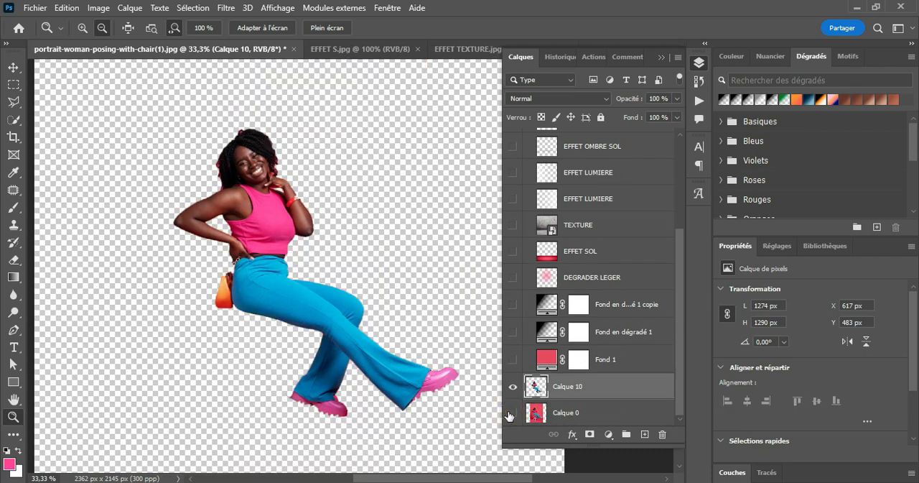
key("v")
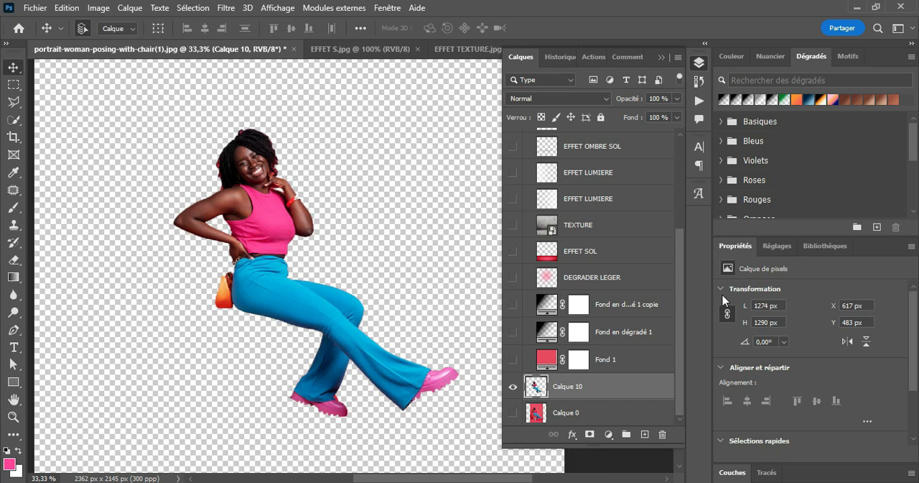
Toggle the visibility of Calque 1 in Groupe 1 to compare its tilted figure with the new cutout.
scroll(678, 278, "up", 5)
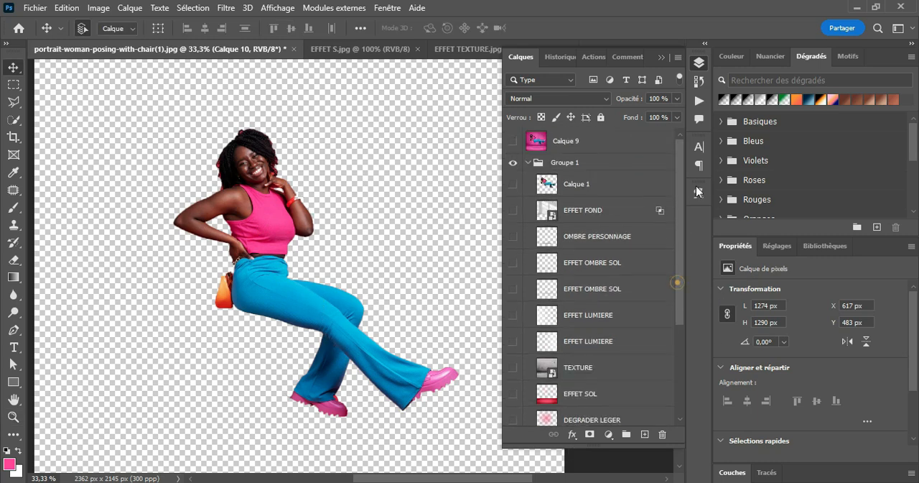
left_click(512, 186)
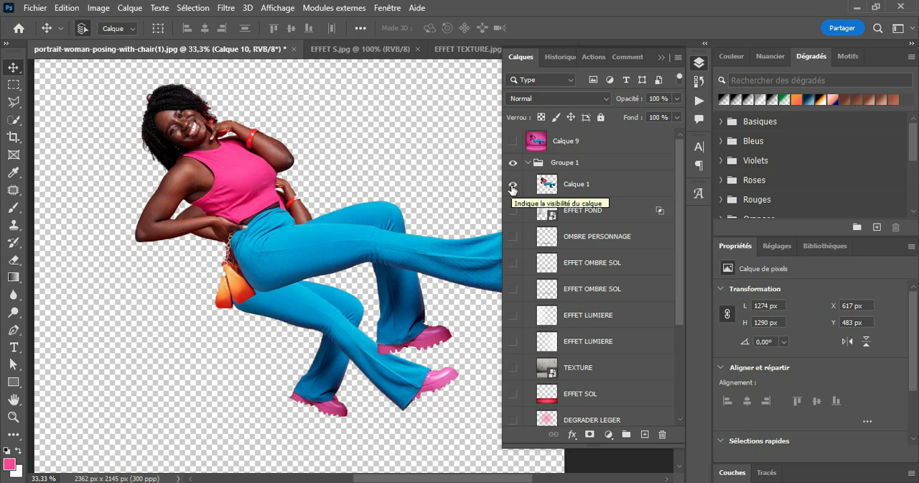
left_click(512, 186)
left_click(512, 186)
left_click(512, 186)
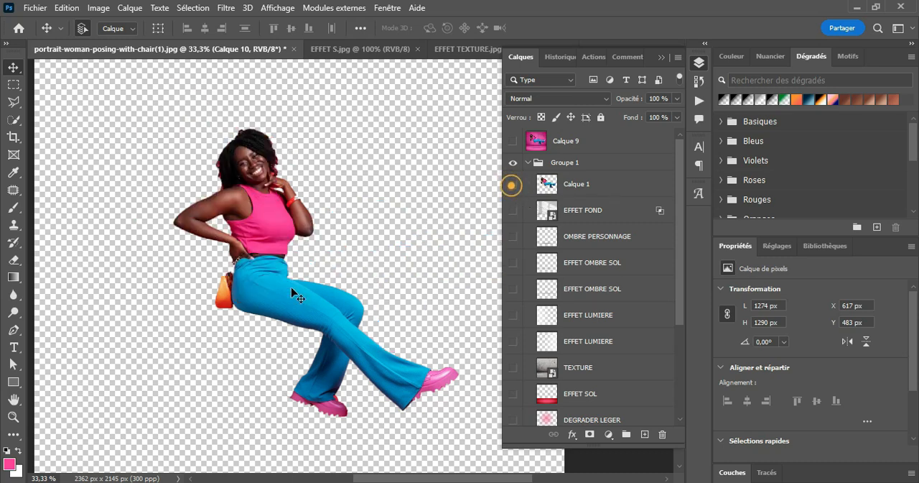
left_click(263, 219)
Rotate the woman's cutout on Calque 10 to about -26° with Free Transform, leaning her backwards.
scroll(552, 390, "down", 5)
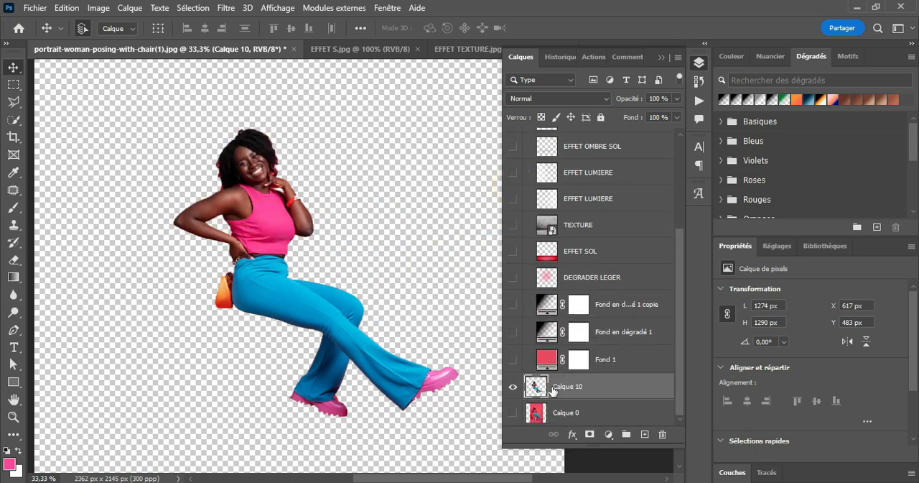
key("ctrl+t")
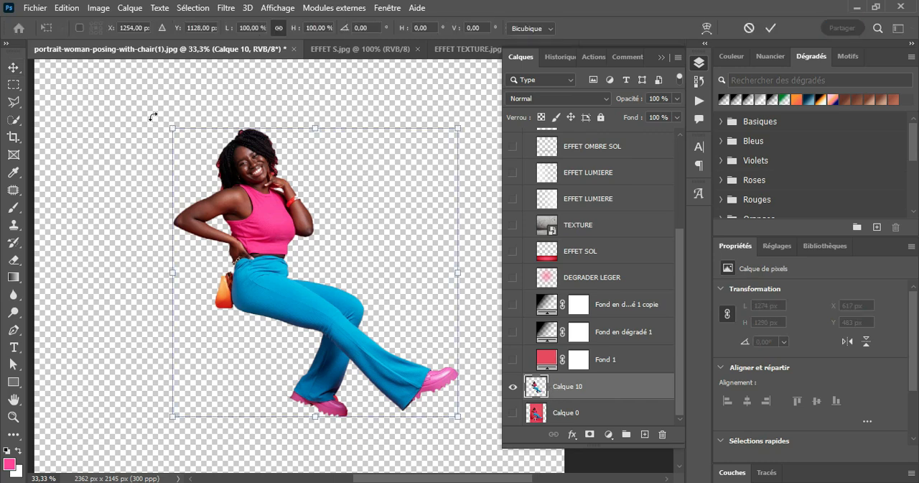
left_click_drag(153, 116, 119, 213)
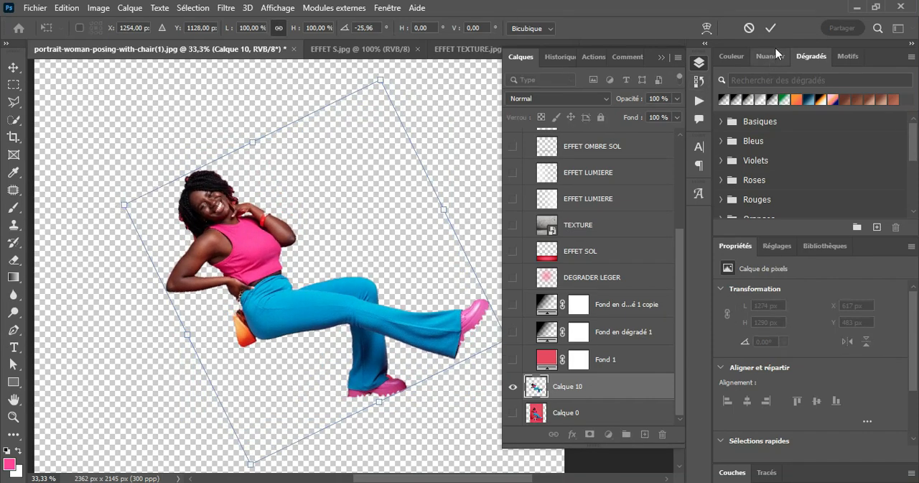
left_click(771, 28)
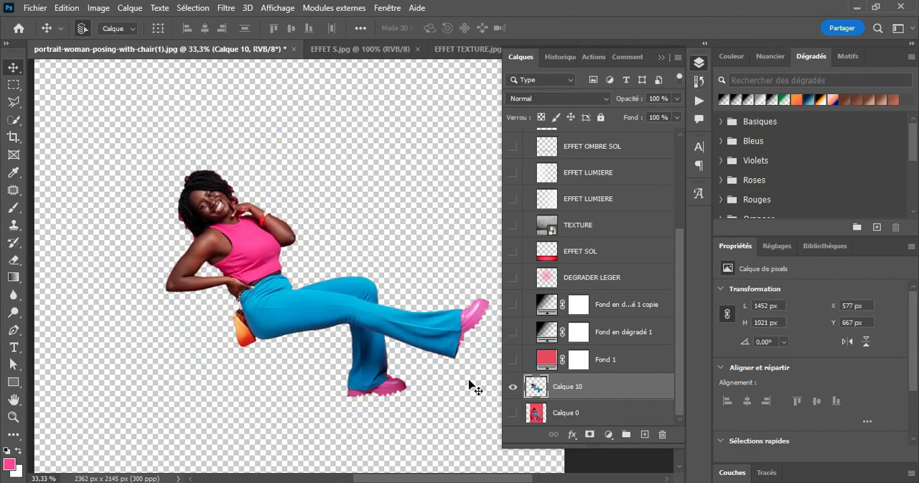
Show Calque 0 again, check it against the rotated cutout by toggling Calque 10, and delete Calque 10.
left_click(512, 413)
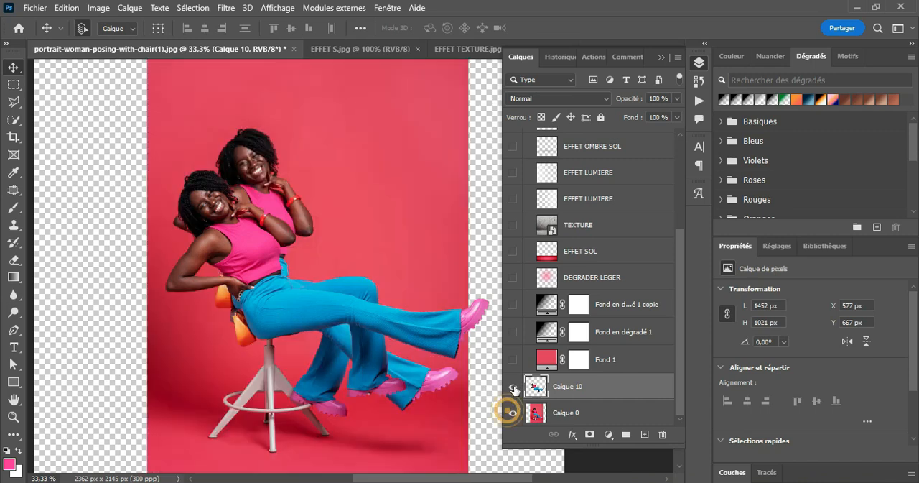
left_click(513, 386)
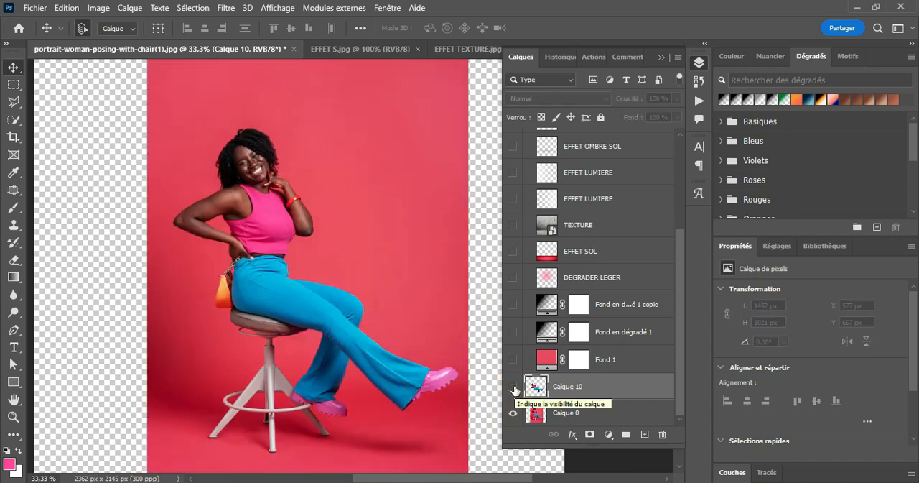
left_click(513, 386)
left_click(512, 386)
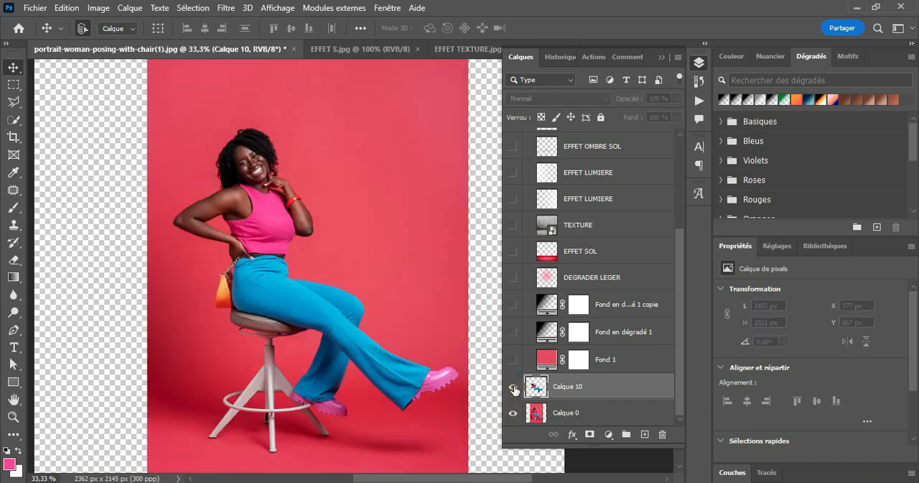
left_click(513, 388)
key("Delete")
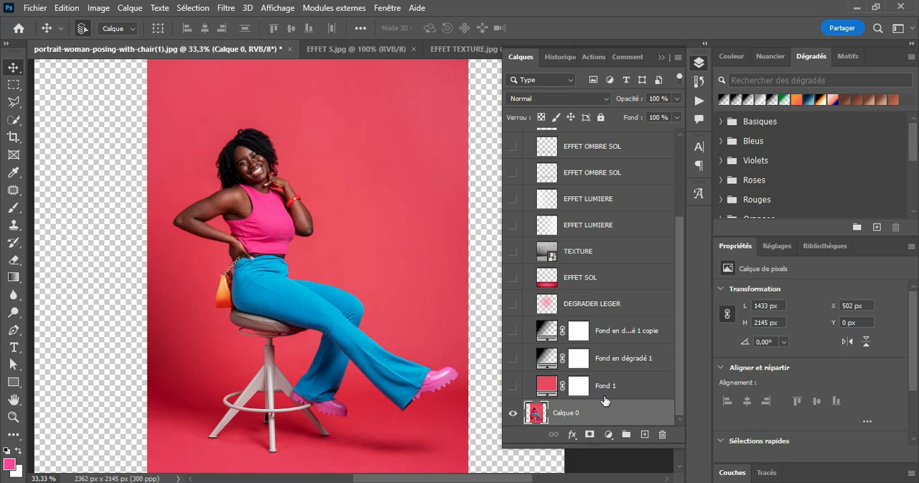
Toggle the Fond 1 colour fill to examine the flat backdrop against the original photo, leaving it hidden with Calque 0 selected.
left_click(605, 388)
key("b")
left_click(577, 413)
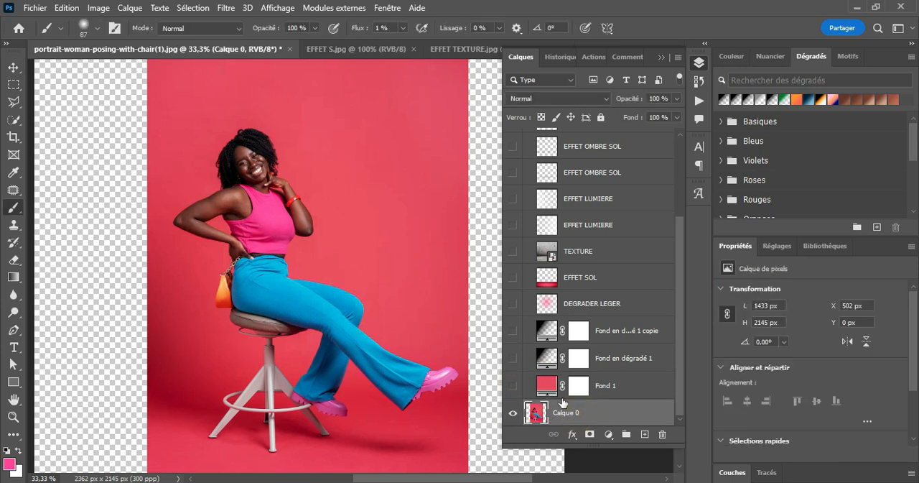
left_click(599, 388)
left_click(513, 386)
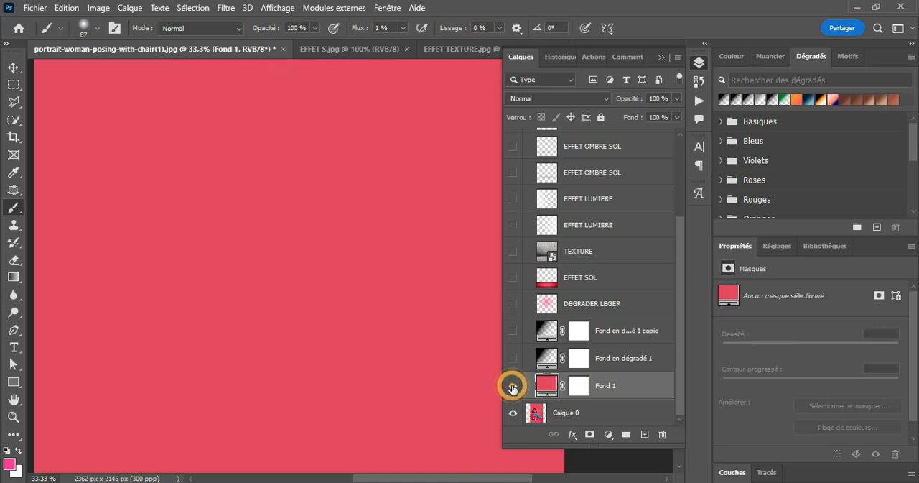
left_click(512, 388)
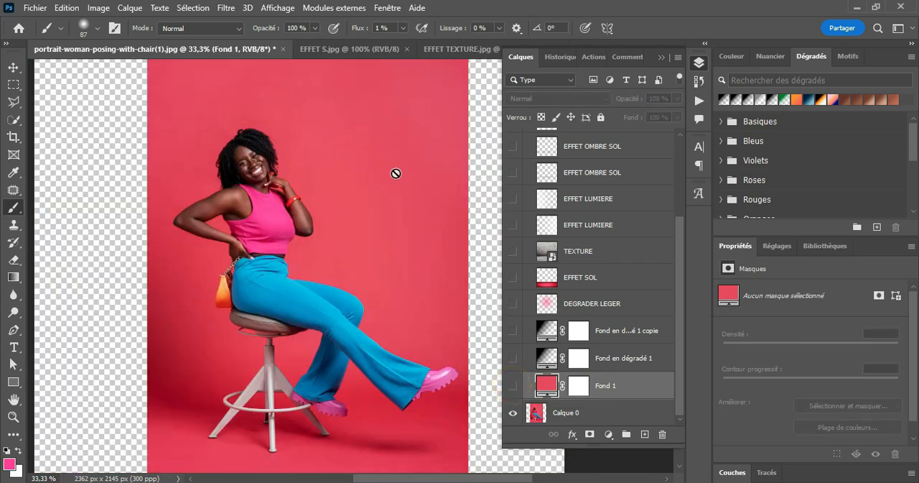
left_click(513, 388)
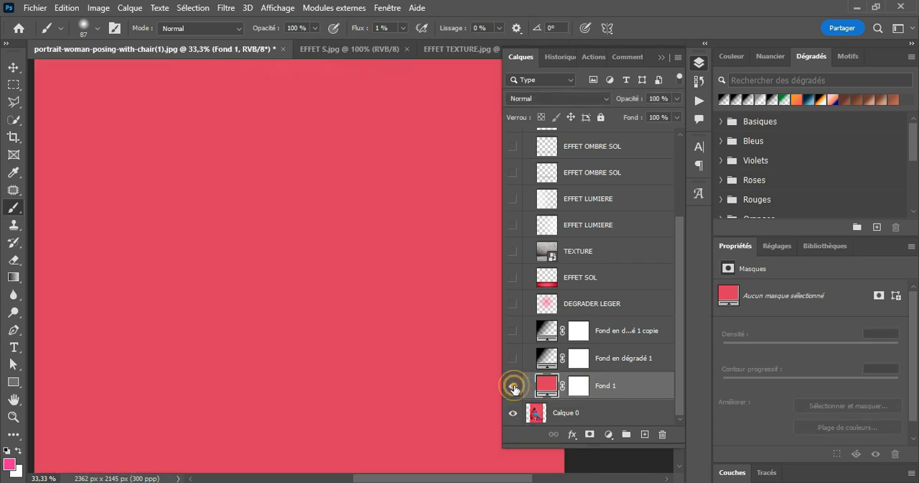
left_click(513, 388)
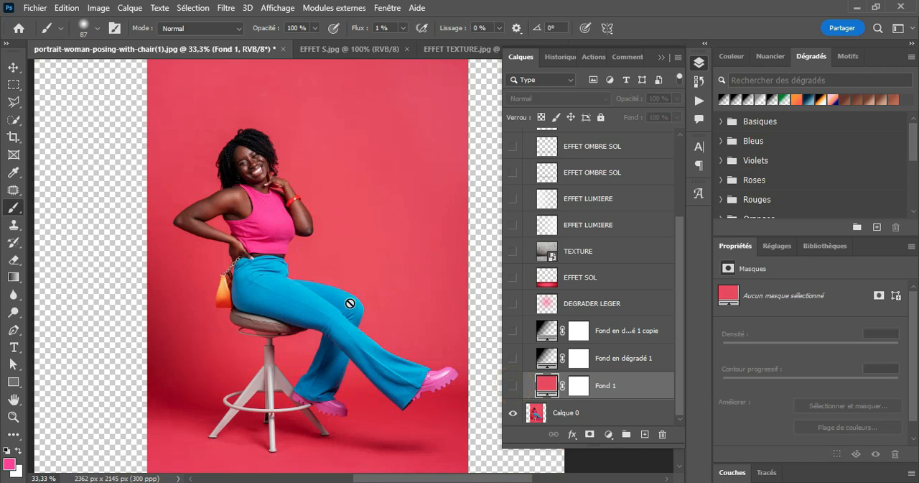
left_click(564, 413)
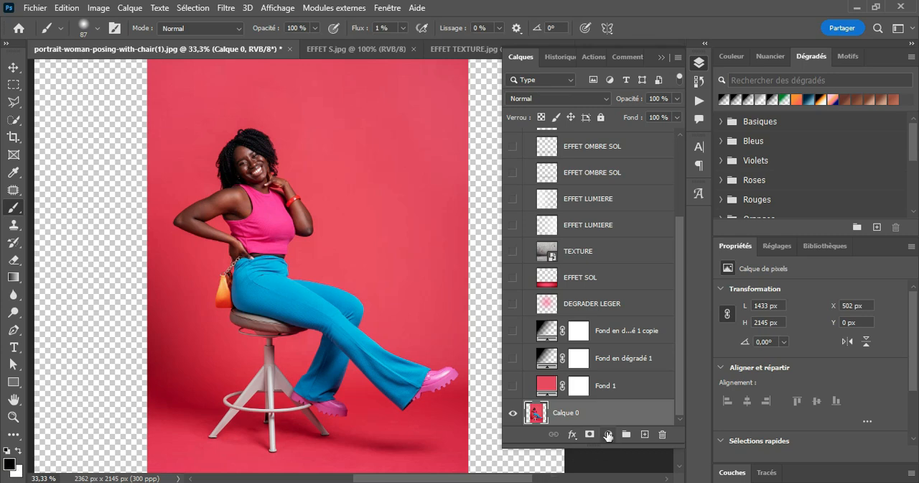
left_click(608, 434)
left_click(639, 195)
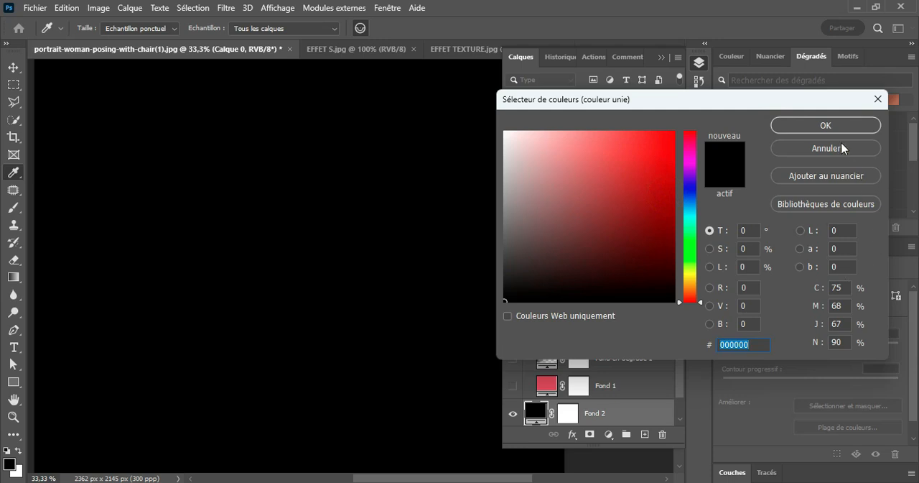
left_click(839, 148)
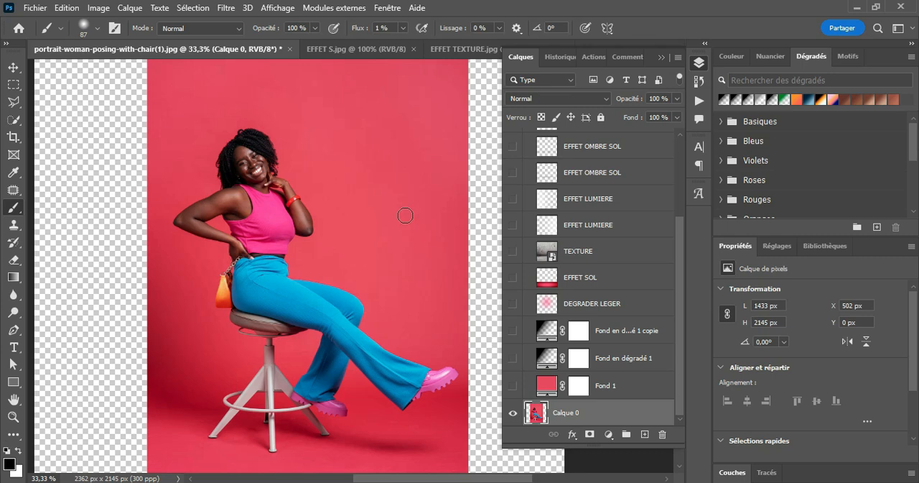
Sample the red of the photo's studio backdrop and add a solid colour fill layer with it (#c94e60).
left_click(405, 188, "alt")
left_click(609, 434)
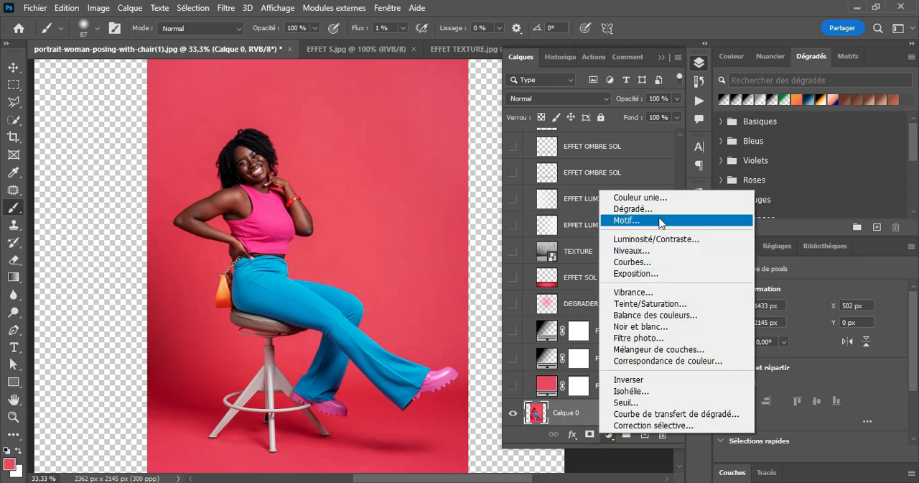
left_click(650, 197)
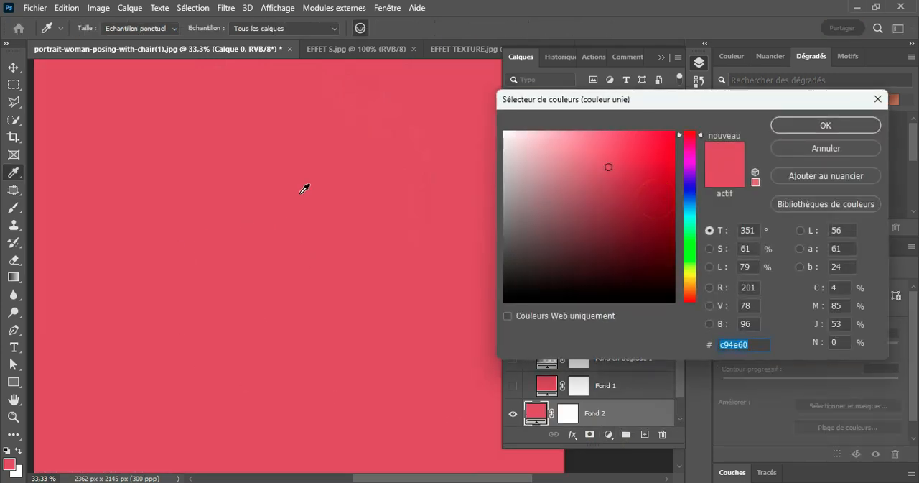
left_click(797, 129)
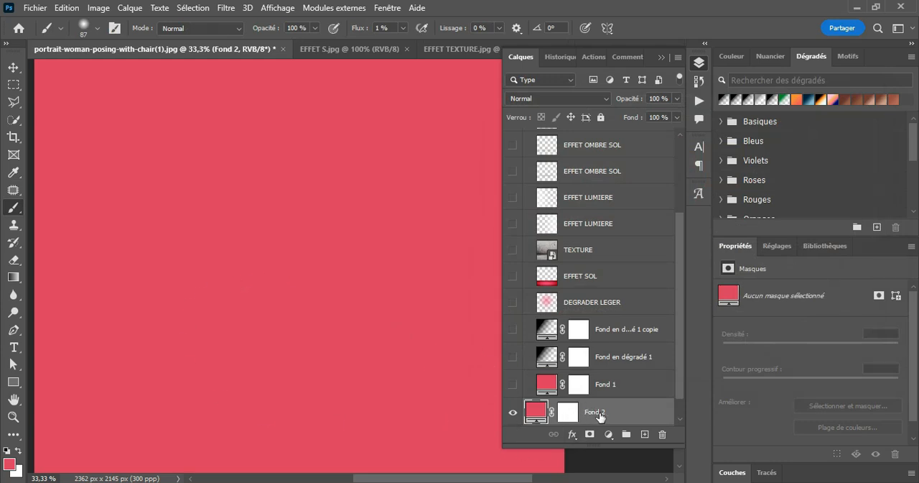
Delete the Fond 2 fill layer and show the existing Fond 1 colour fill instead.
left_click_drag(648, 419, 662, 434)
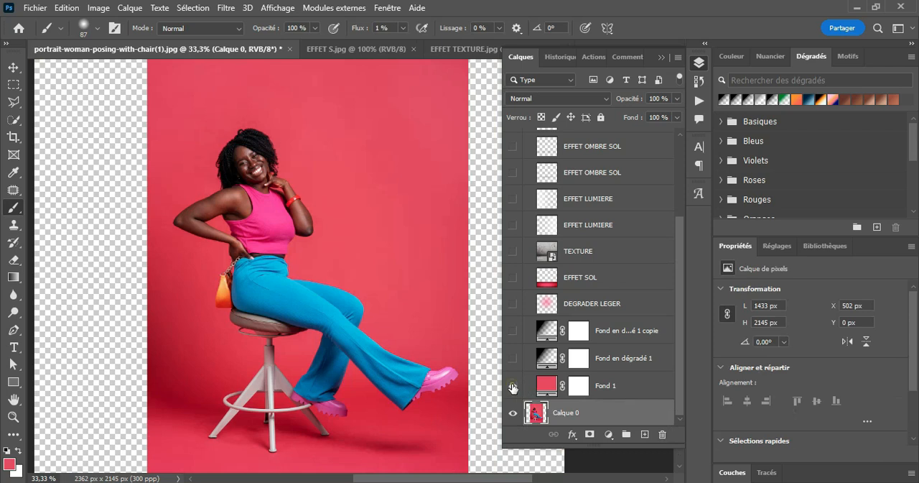
left_click(513, 386)
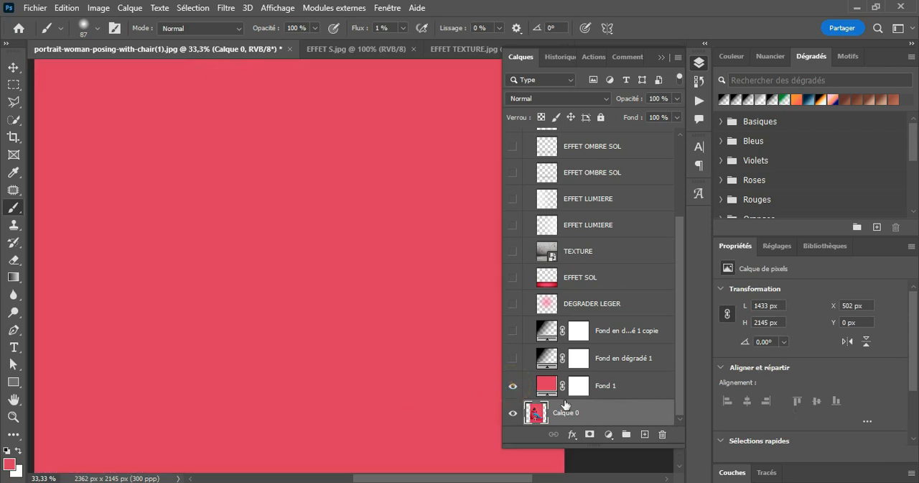
left_click(13, 67)
key("ctrl+0")
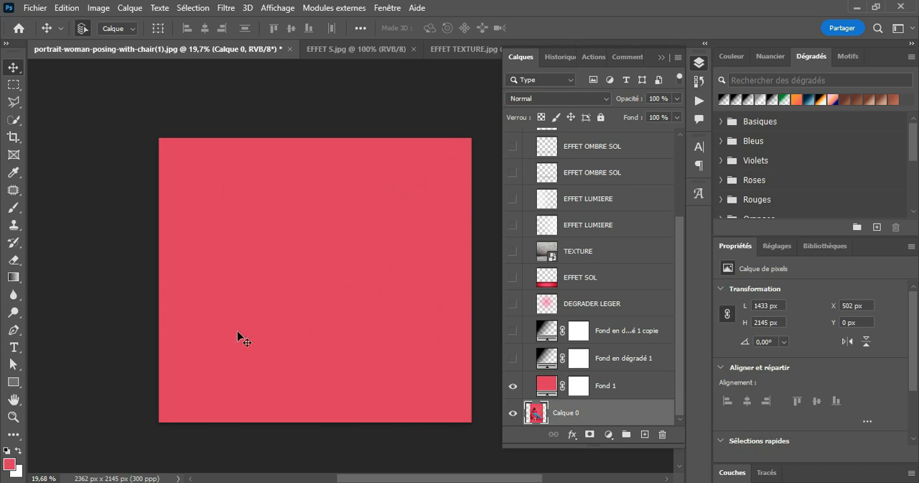
Preview the Fond en dégradé 1 gradient over the red fill in Normal blend mode, and hide it again.
left_click(602, 364)
left_click(513, 358)
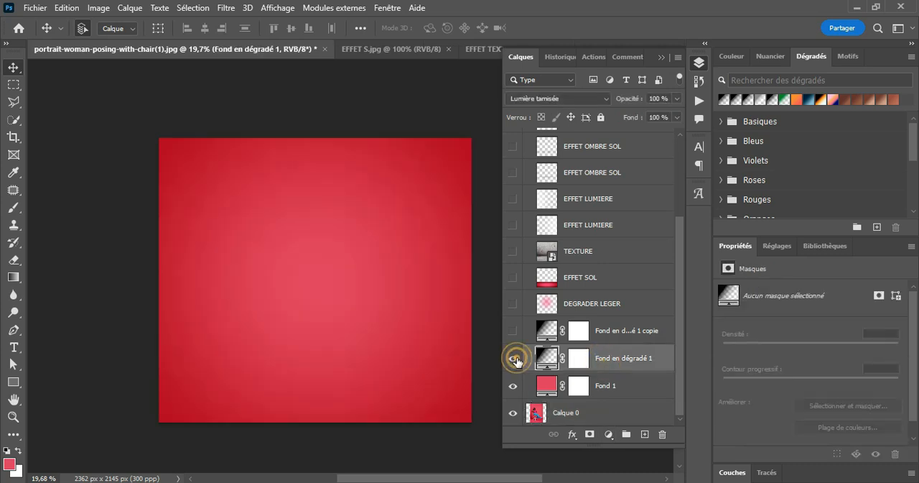
left_click(562, 99)
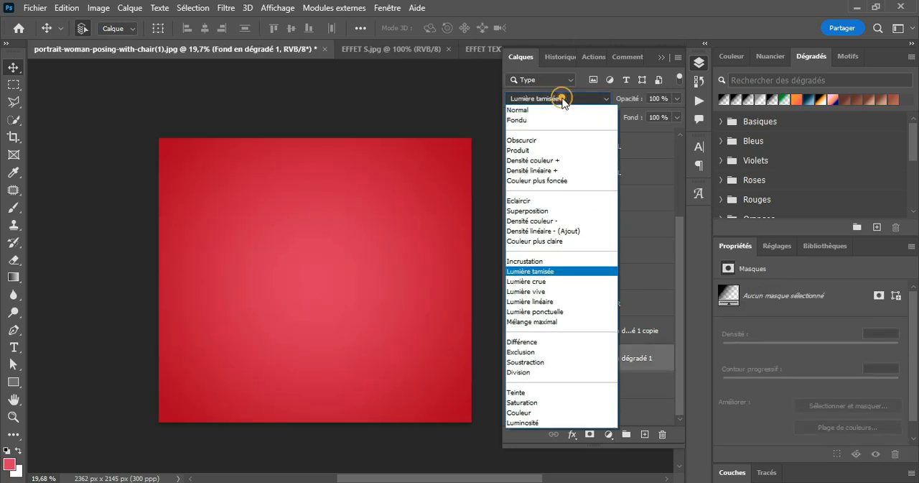
left_click(555, 109)
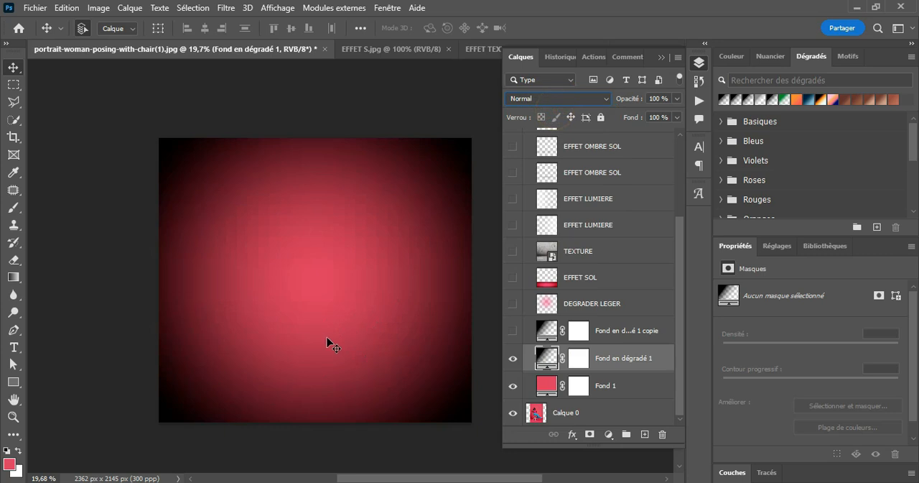
left_click(513, 363)
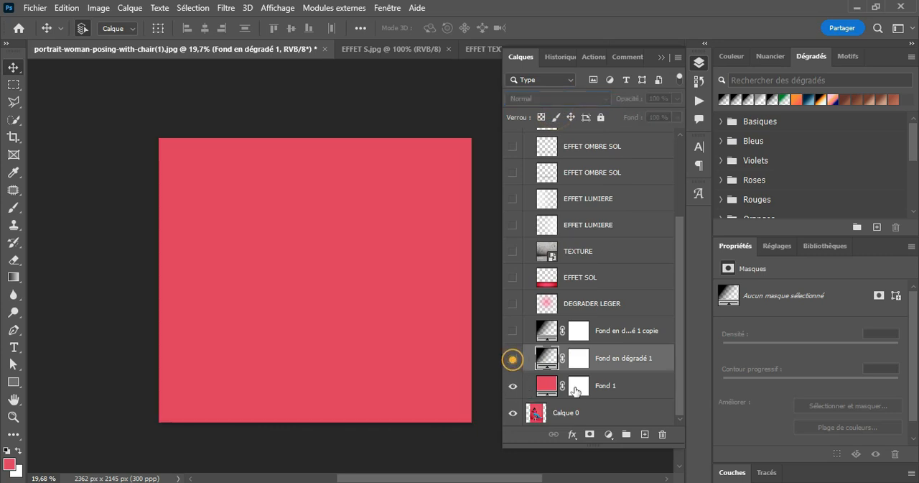
Add a gradient fill layer directly above Fond 1 and set its starting colour stop to black (#000000).
left_click(604, 381)
left_click(608, 434)
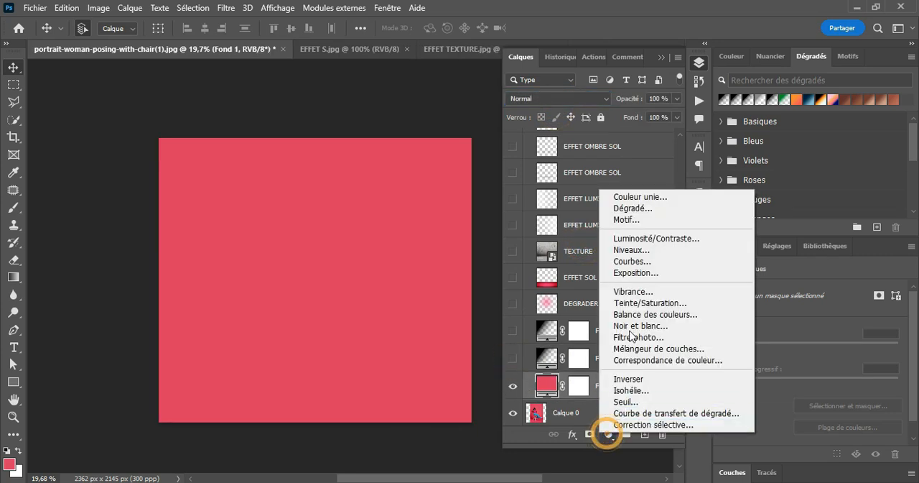
left_click(641, 208)
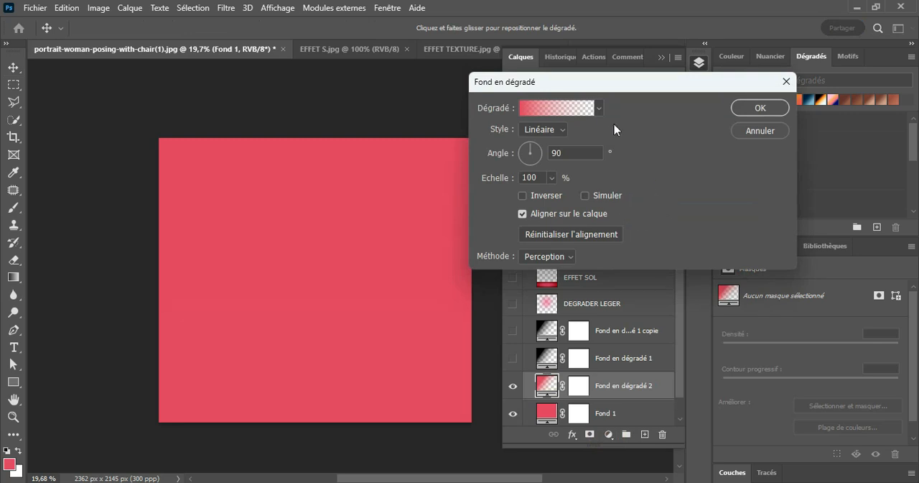
left_click(545, 110)
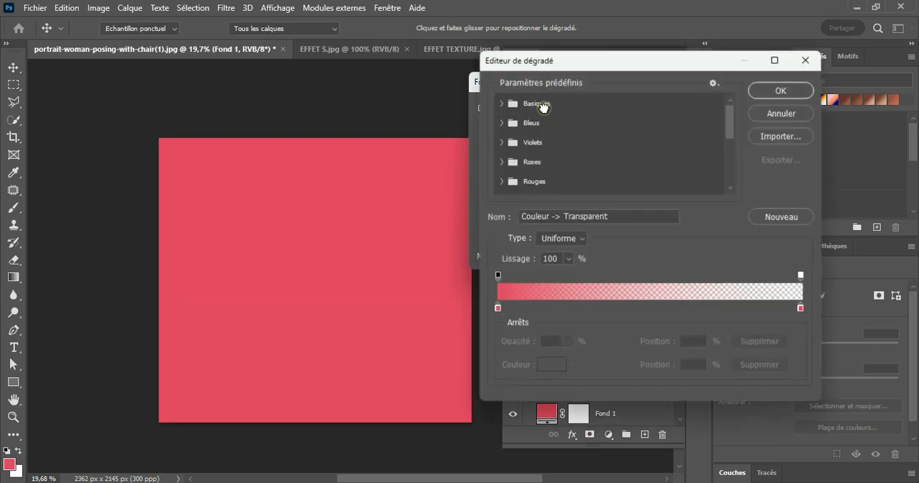
left_click(497, 308)
double_click(498, 309)
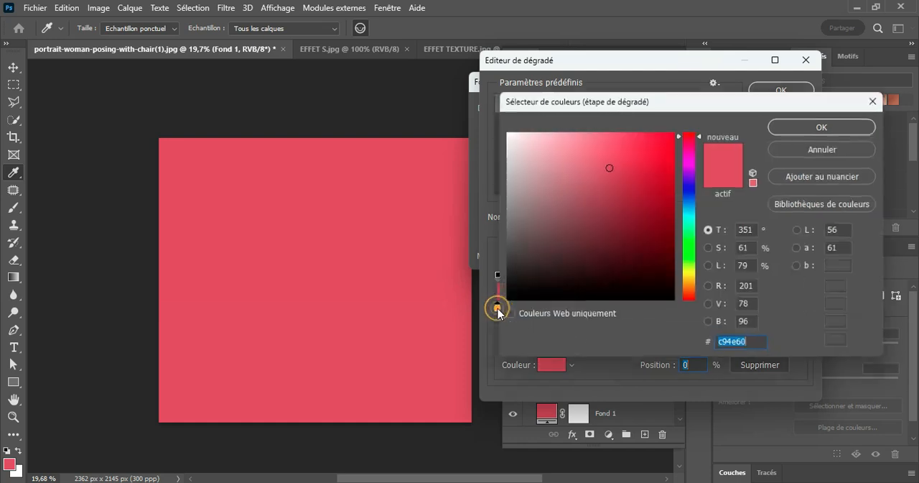
left_click_drag(513, 294, 505, 302)
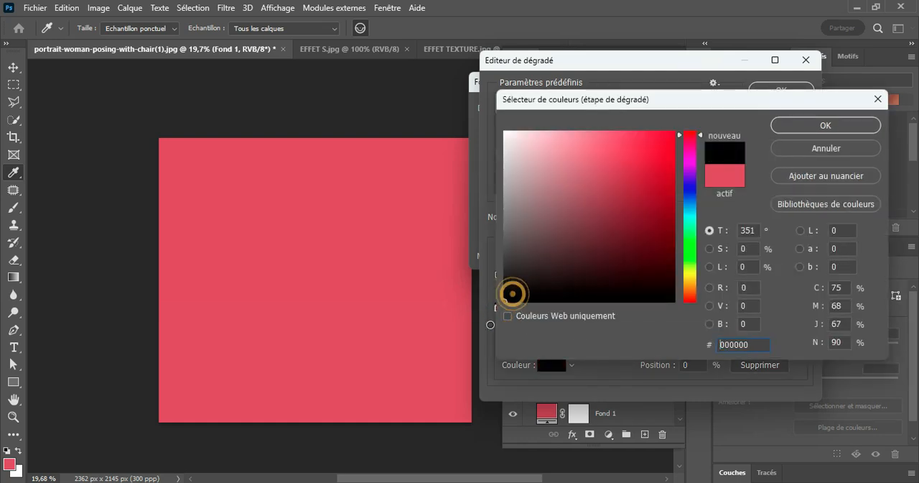
left_click(807, 123)
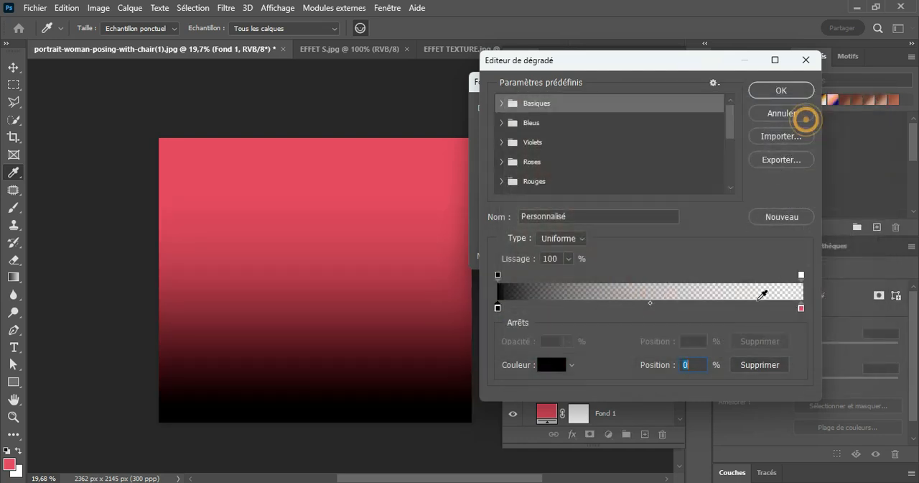
Remove the red end colour stop so the gradient runs from black to transparent, and accept the gradient.
left_click(801, 308)
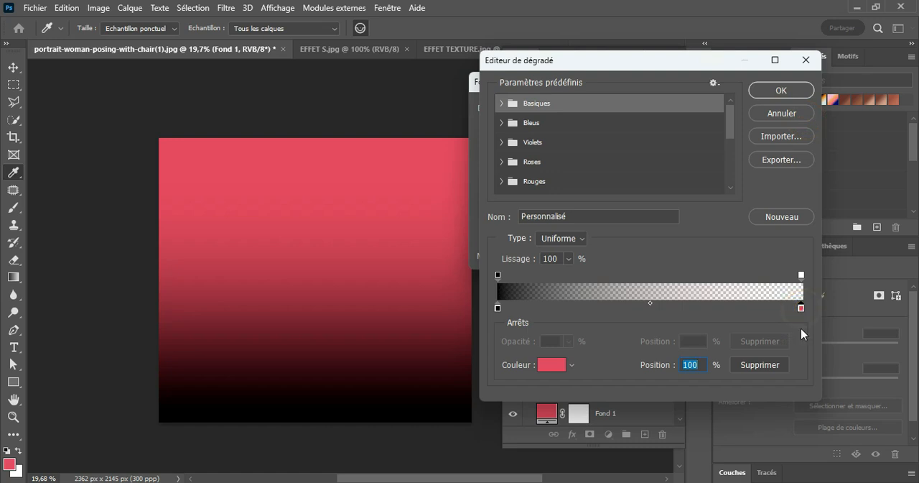
left_click(752, 366)
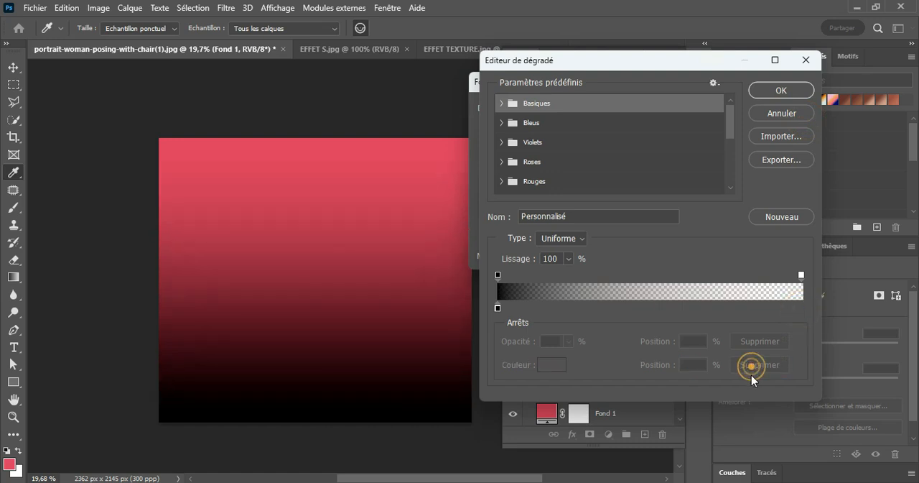
left_click(782, 91)
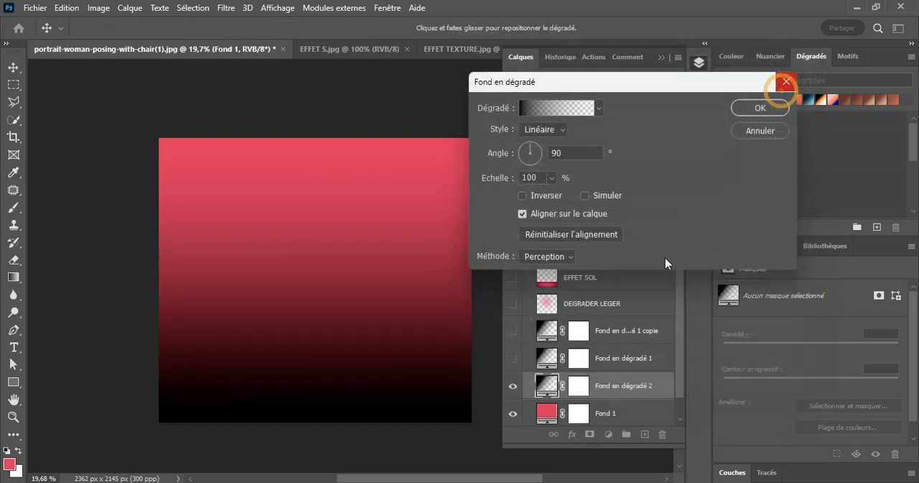
Make the gradient fill radial and reversed with a scale of 147%, and apply it.
left_click(551, 136)
left_click(535, 154)
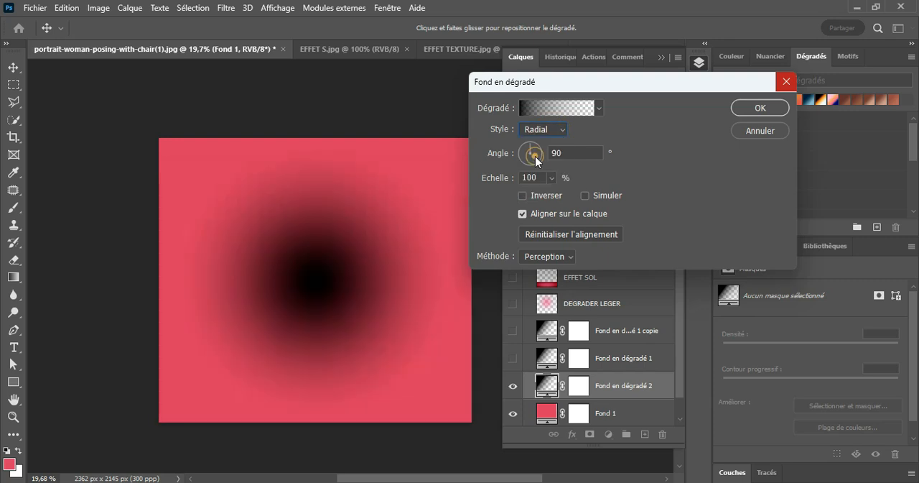
left_click(522, 196)
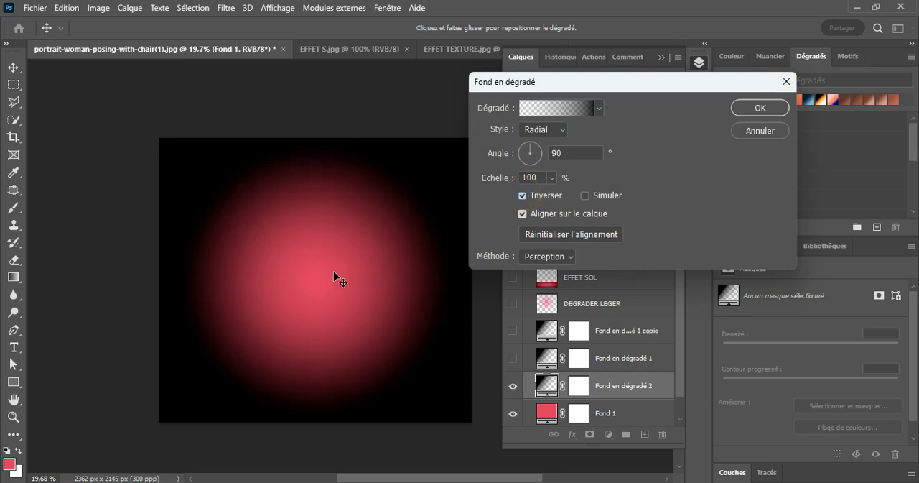
left_click(552, 178)
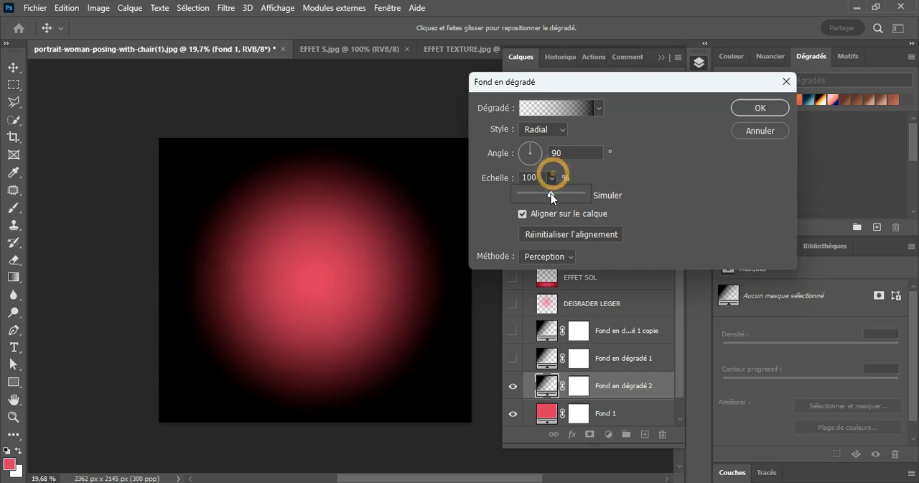
left_click_drag(551, 196, 559, 197)
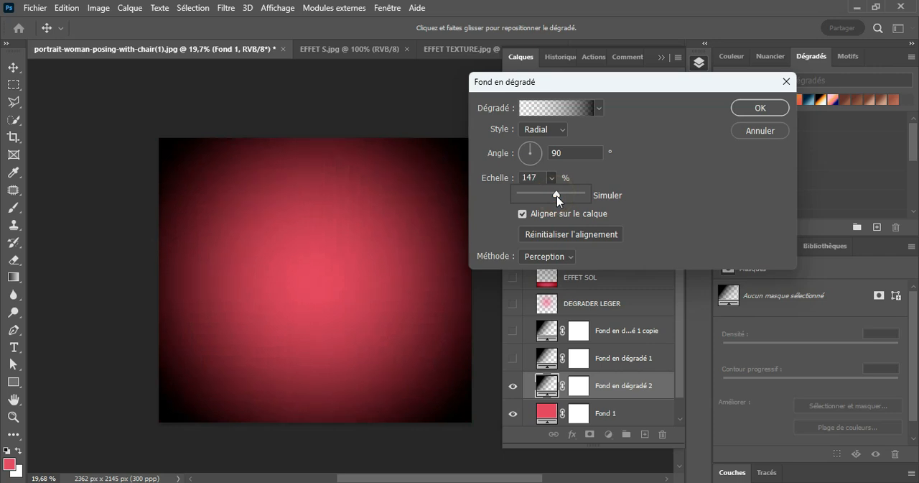
left_click(760, 108)
Set the Fond en dégradé 2 layer's blend mode to Lumière tamisée, and delete that layer.
left_click(580, 99)
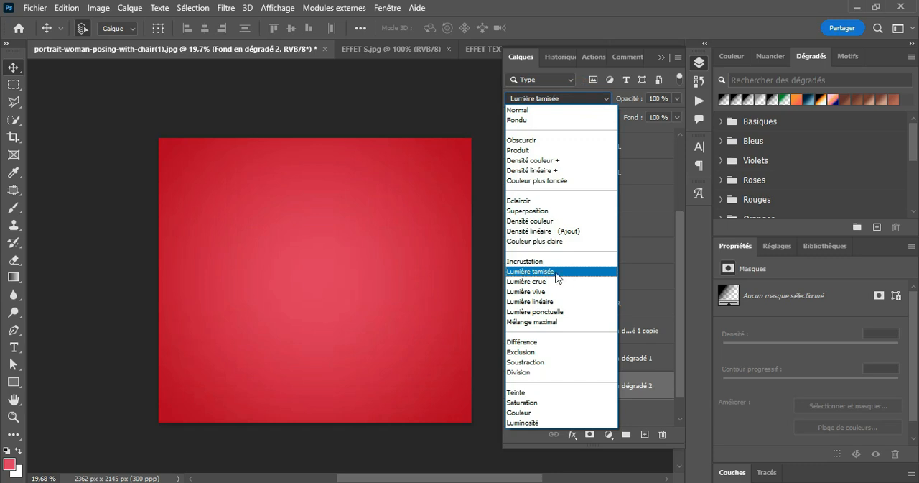
left_click(542, 273)
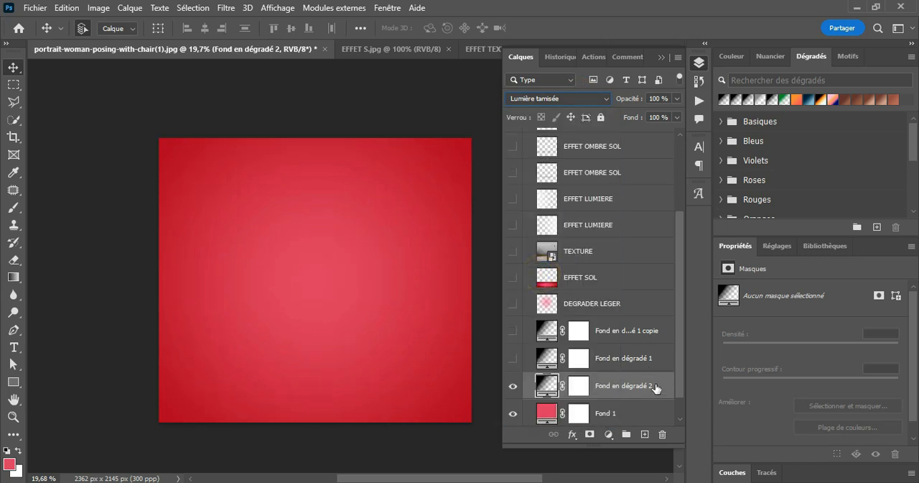
left_click_drag(655, 388, 662, 434)
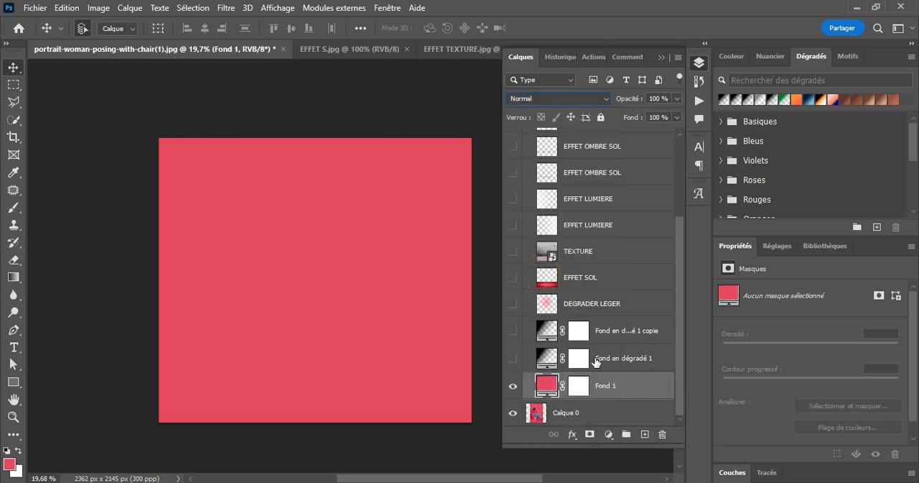
Show Fond en dégradé 1 with its blend mode set to Lumière tamisée, and show its copy above it.
left_click(596, 361)
left_click(513, 358)
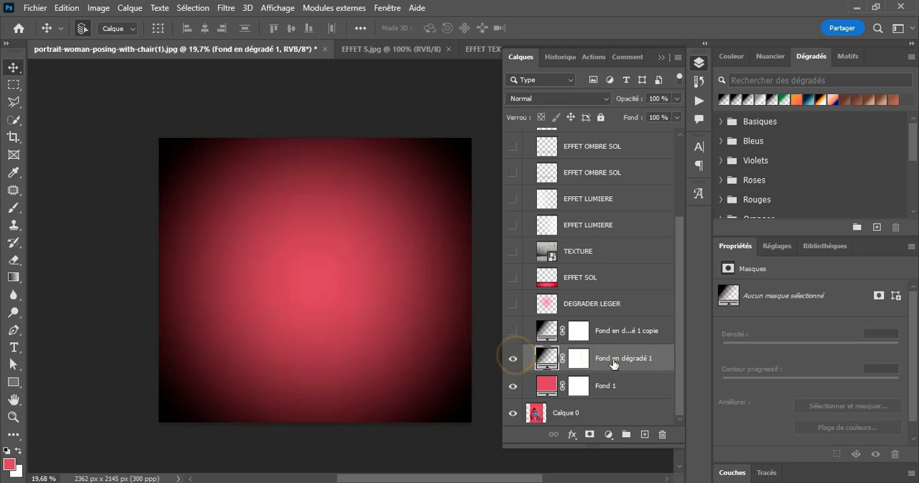
left_click(596, 102)
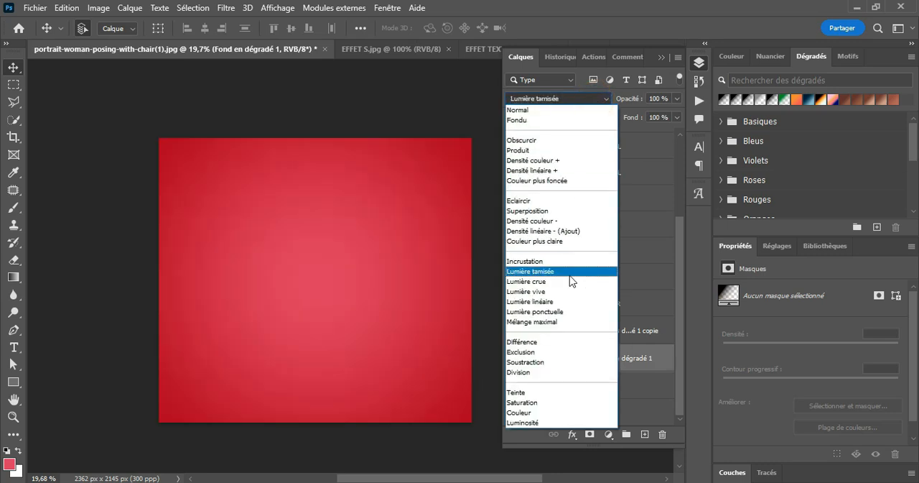
left_click(569, 277)
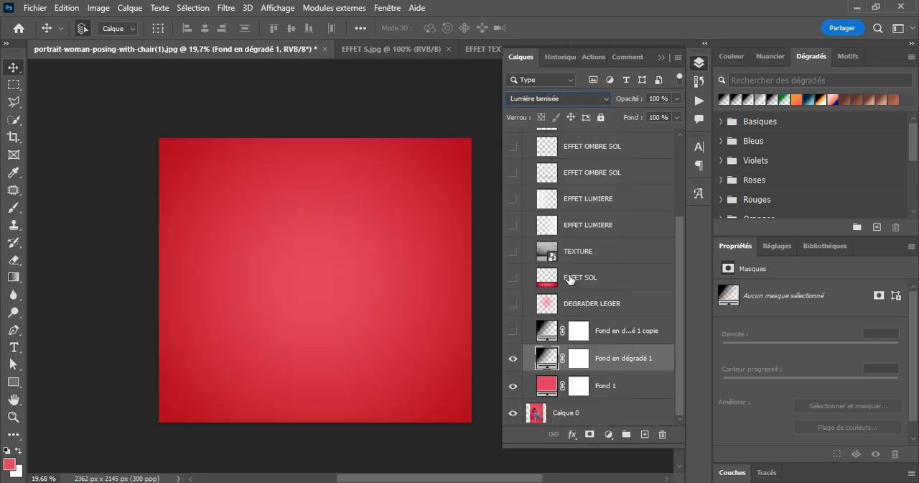
left_click(603, 336)
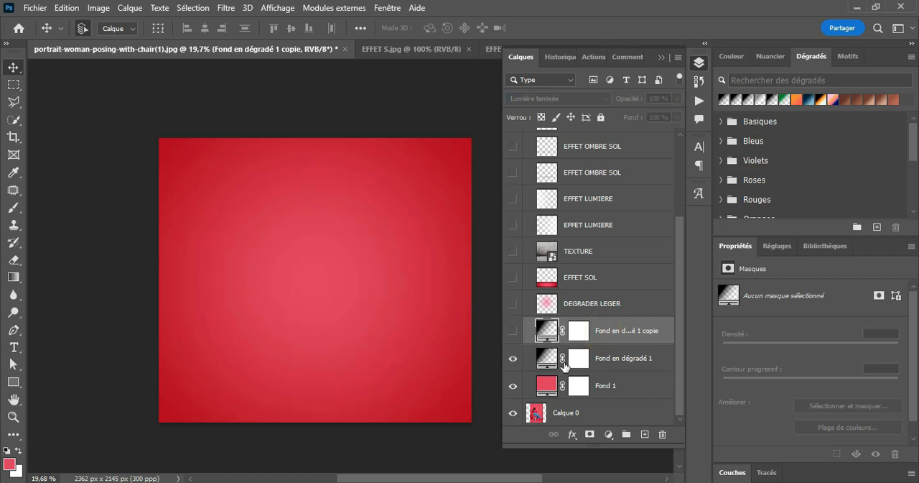
left_click(513, 332)
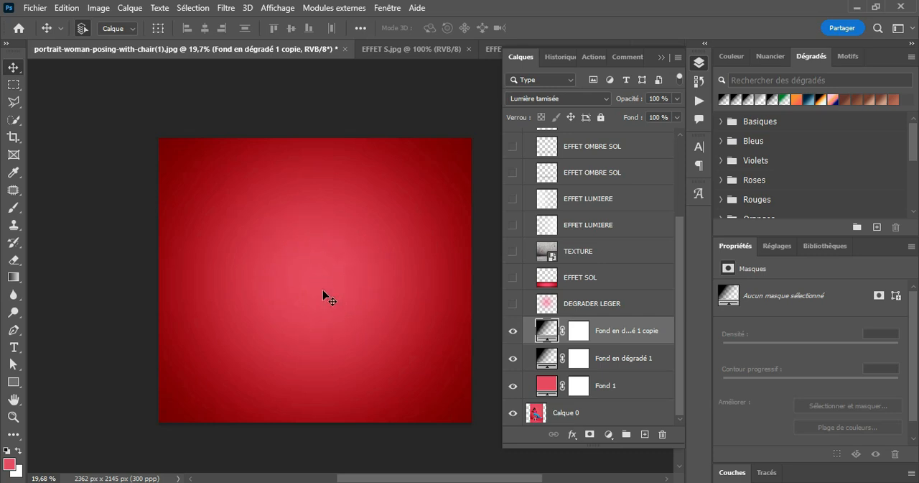
Add an empty layer directly above DEGRADER LEGER and choose the lighter pink f0798b as the foreground colour for the brush.
left_click(605, 306)
left_click(644, 434)
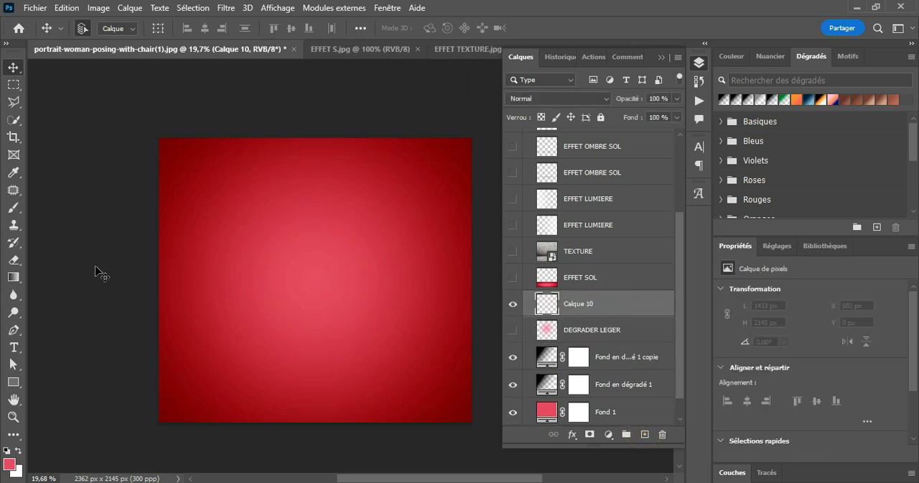
left_click(14, 208)
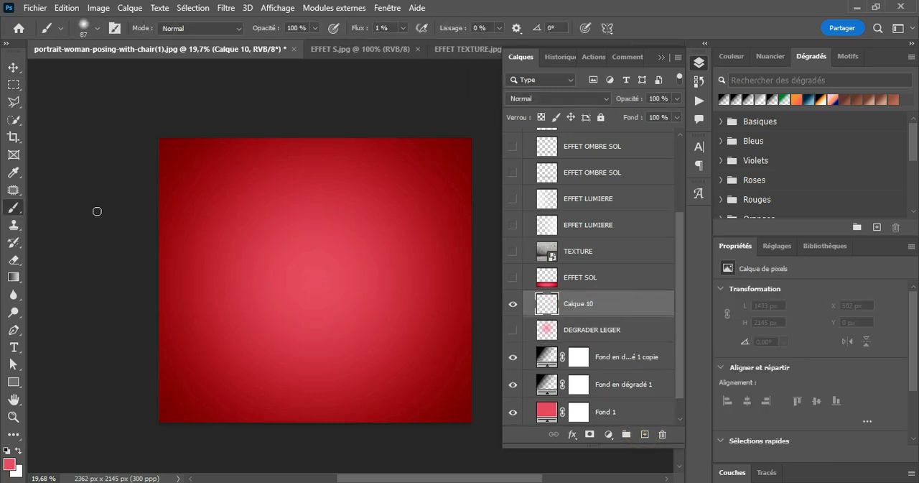
left_click(10, 463)
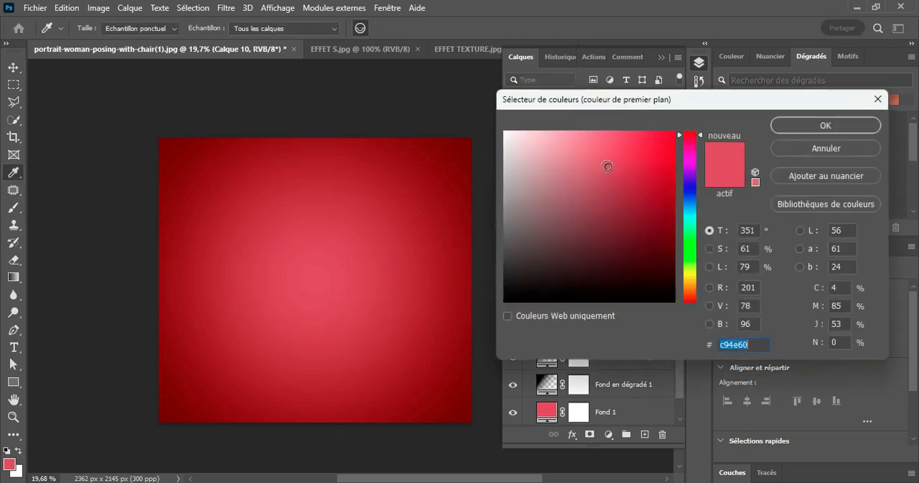
left_click_drag(606, 166, 588, 140)
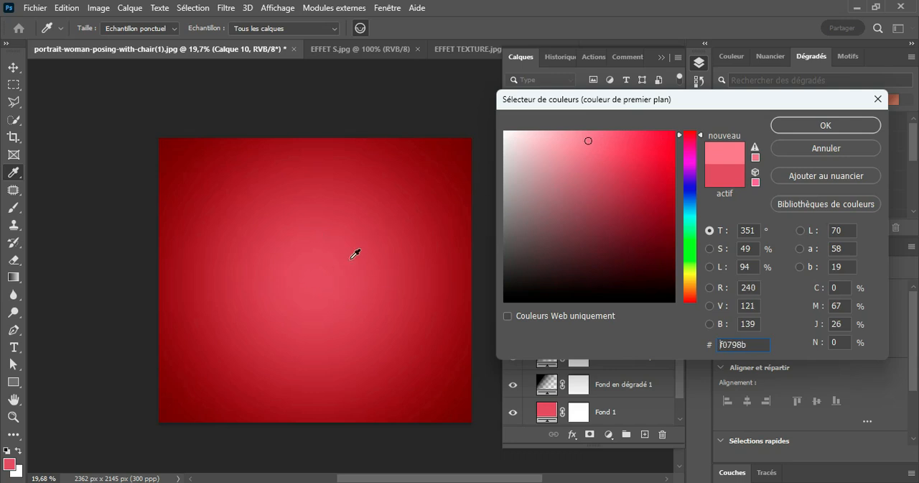
left_click(832, 124)
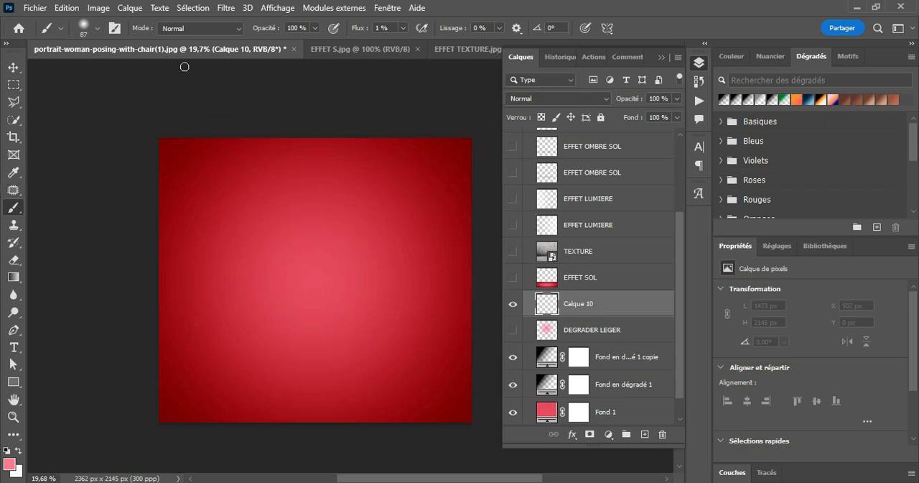
Set the soft round brush to a size of about 1739 px and a flow of 24%.
left_click(97, 28)
left_click_drag(147, 67, 154, 68)
left_click(356, 30)
left_click_drag(356, 29, 373, 37)
left_click(85, 26)
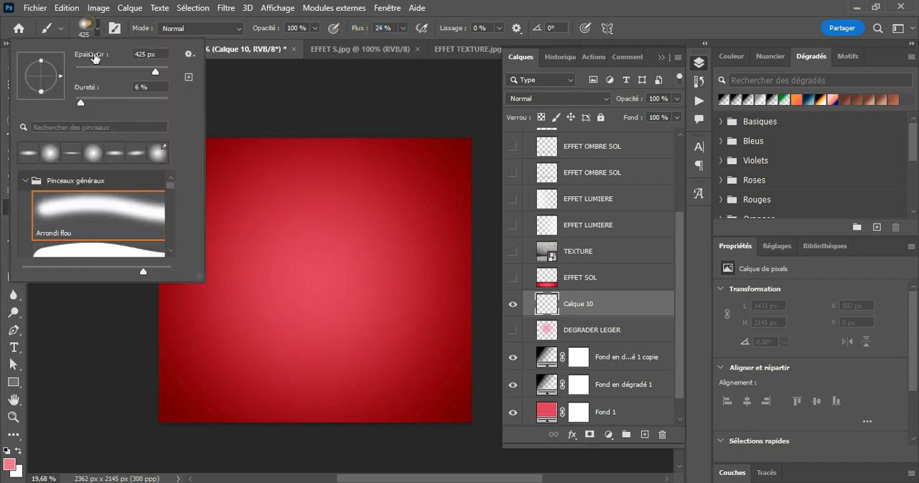
left_click_drag(156, 72, 161, 70)
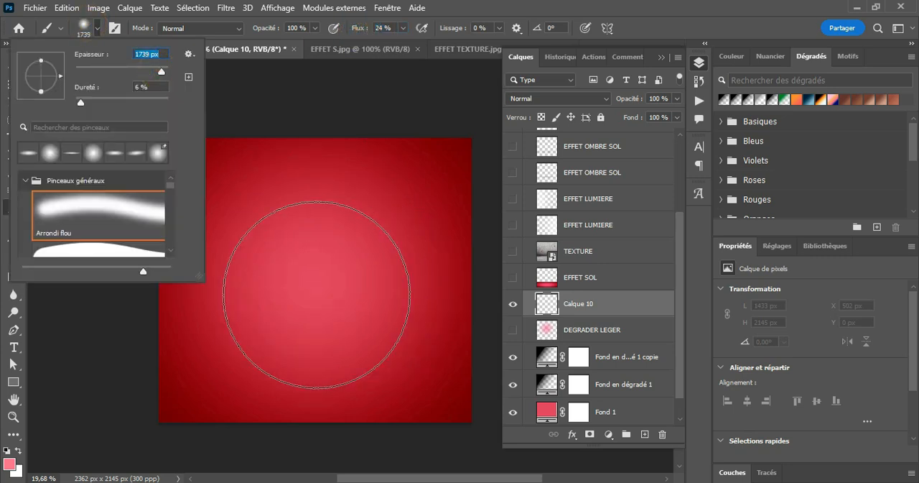
Paint a soft pink glow in the centre of the canvas on the new layer, and compare the image with and without it.
left_click(312, 289)
left_click(312, 289)
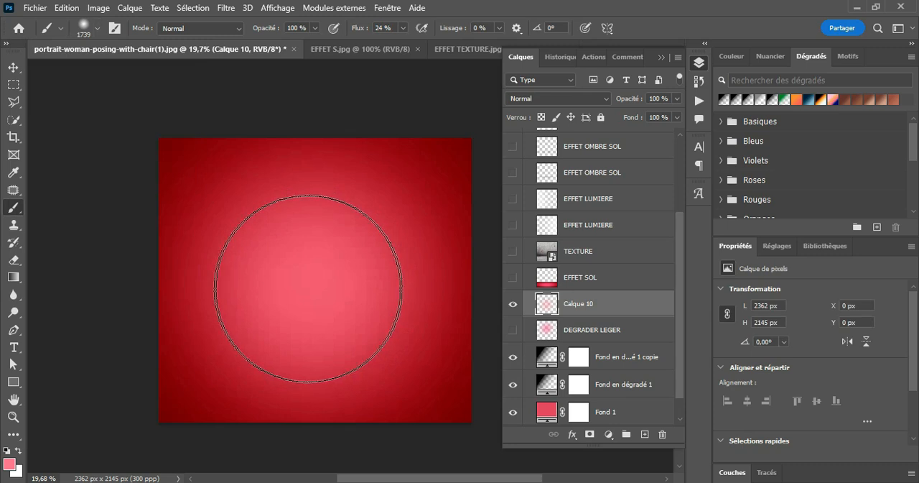
left_click(312, 289)
left_click(512, 303)
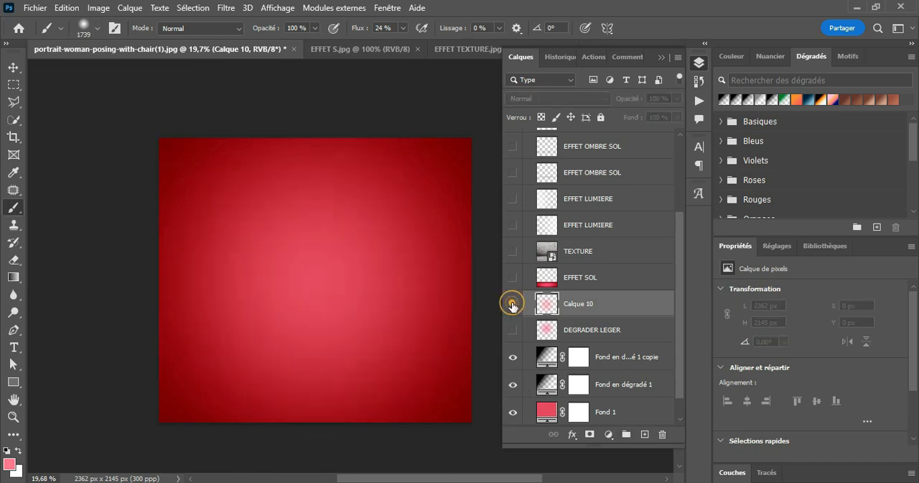
left_click(512, 304)
left_click(512, 304)
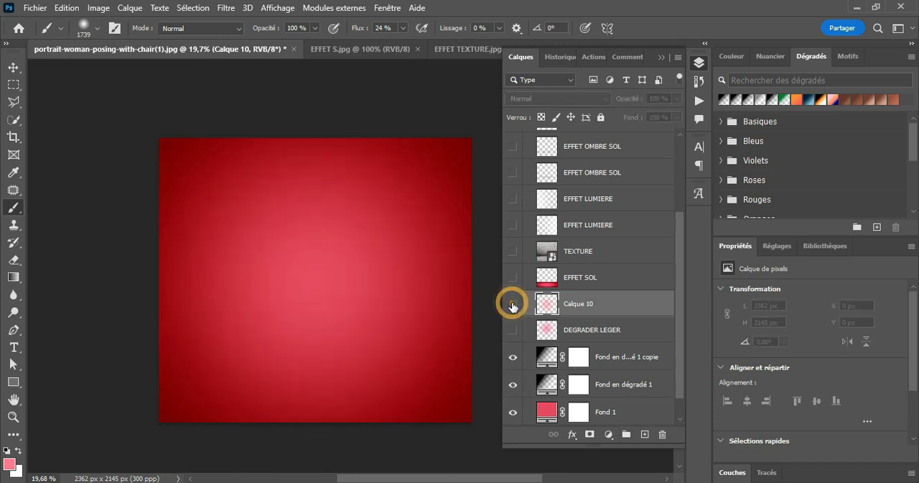
left_click(512, 304)
mouse_move(635, 306)
left_mouse_down()
mouse_move(640, 328)
mouse_move(667, 355)
mouse_move(636, 304)
left_mouse_up()
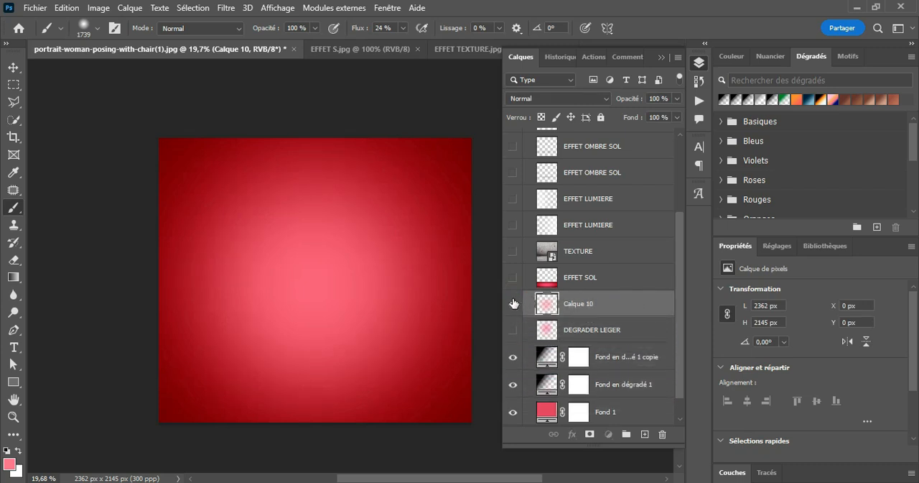
Show the DEGRADER LEGER layer in place of the freshly painted glow layer Calque 10, and delete Calque 10.
left_click(513, 303)
left_click(512, 330)
left_click(580, 332)
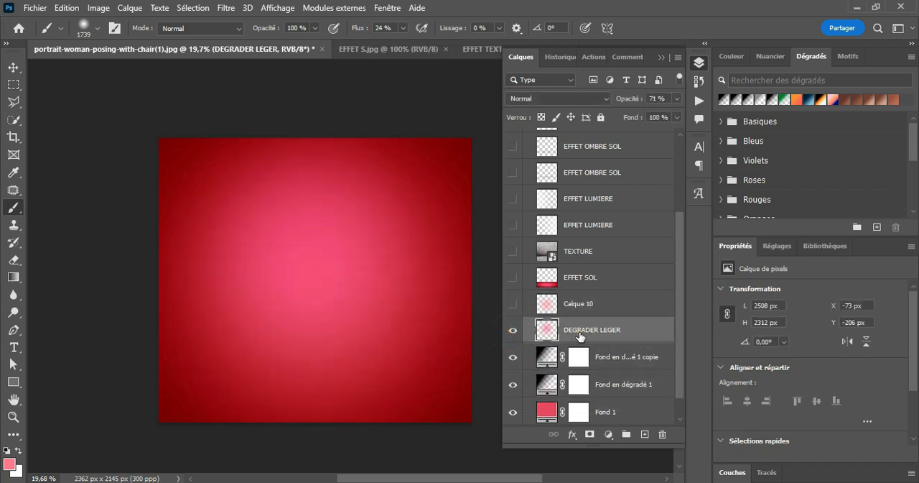
left_click(513, 331)
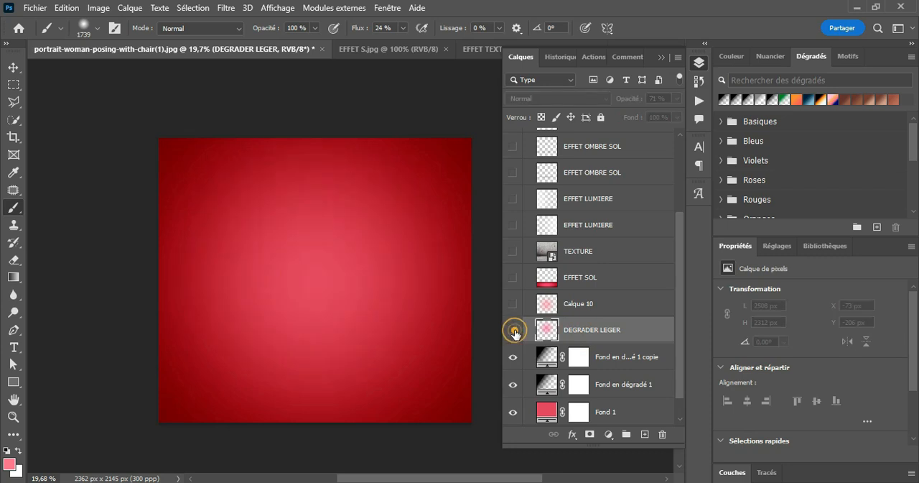
left_click(513, 330)
left_click(595, 308)
left_click_drag(639, 307, 663, 435)
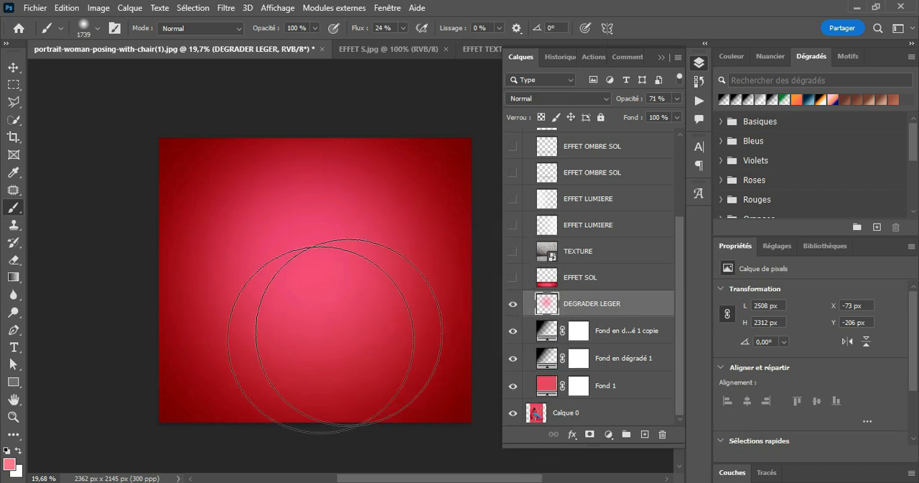
Preview the woman's layer Calque 1 and the floor layer EFFET SOL one after the other, hiding each again.
left_click(13, 66)
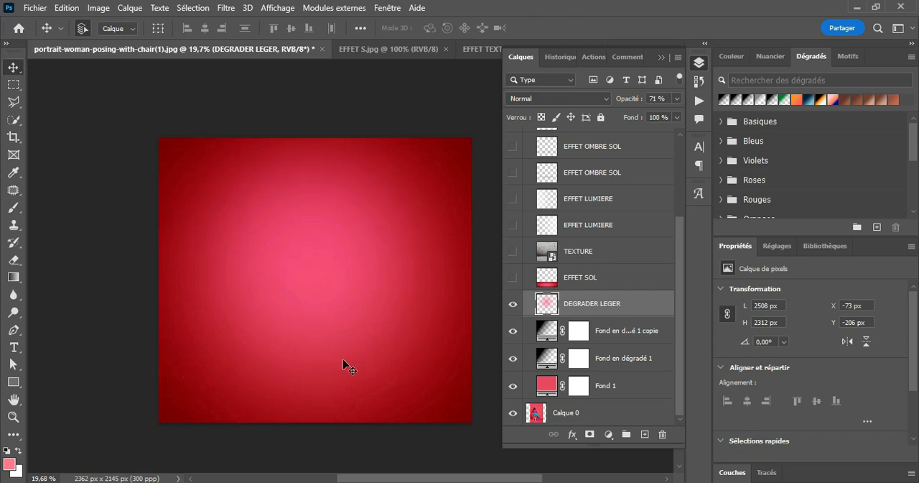
scroll(609, 151, "up", 3)
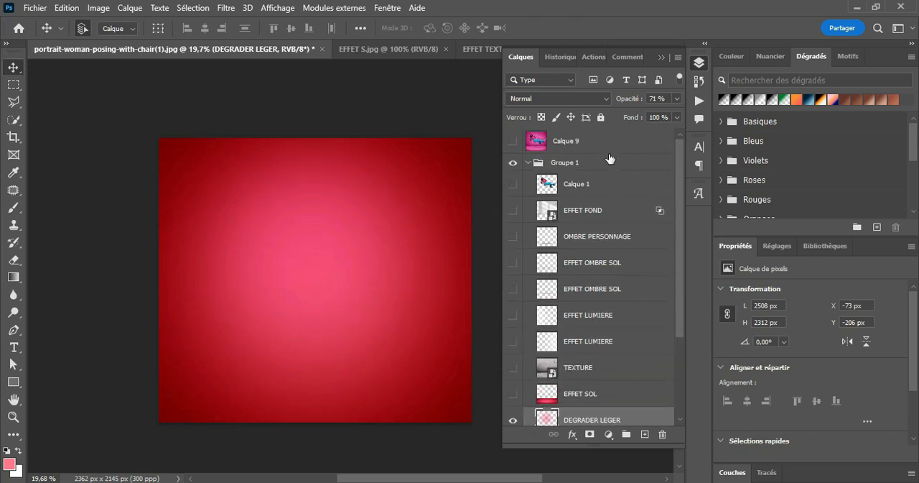
left_click(513, 184)
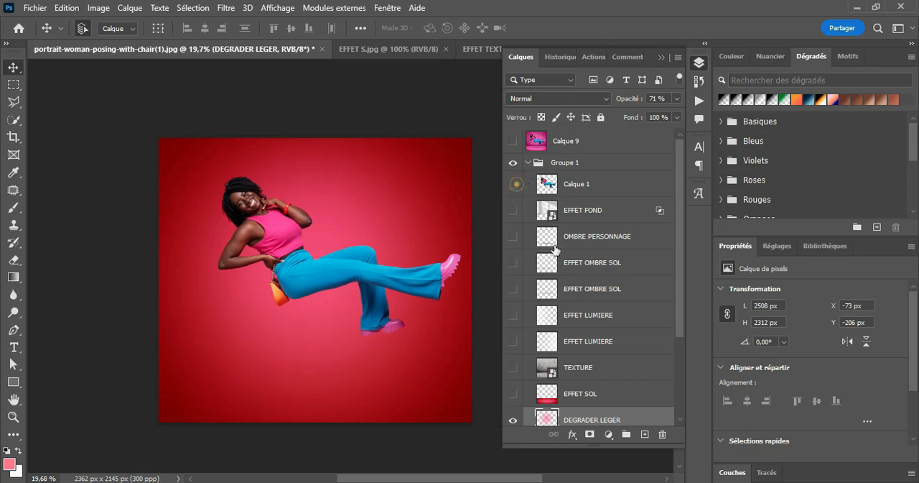
left_click(513, 184)
scroll(573, 287, "down", 3)
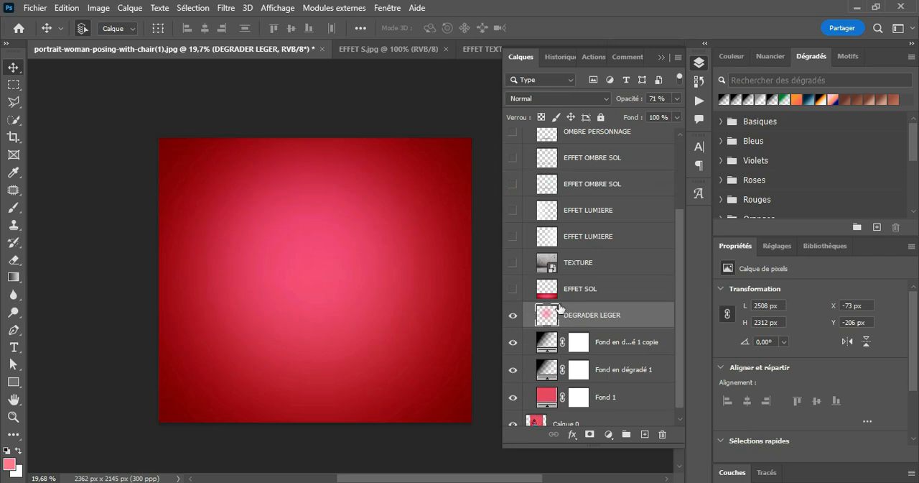
left_click(572, 290)
left_click(513, 288)
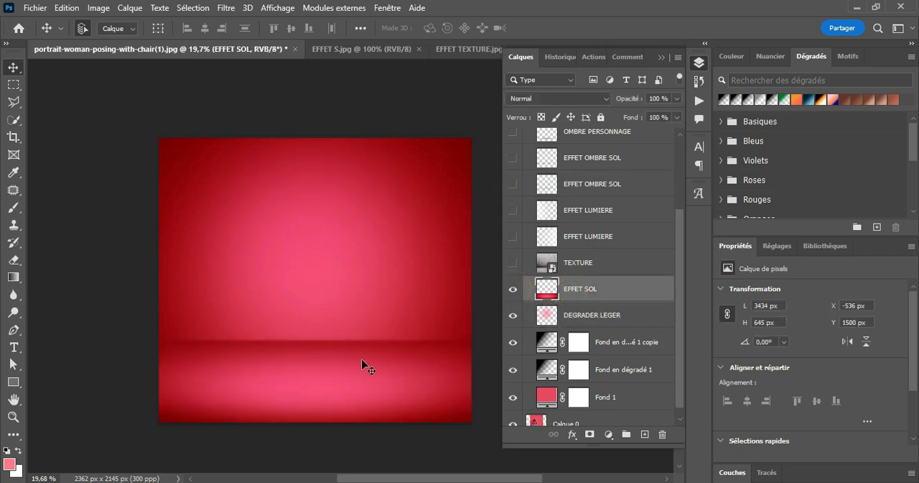
left_click(513, 290)
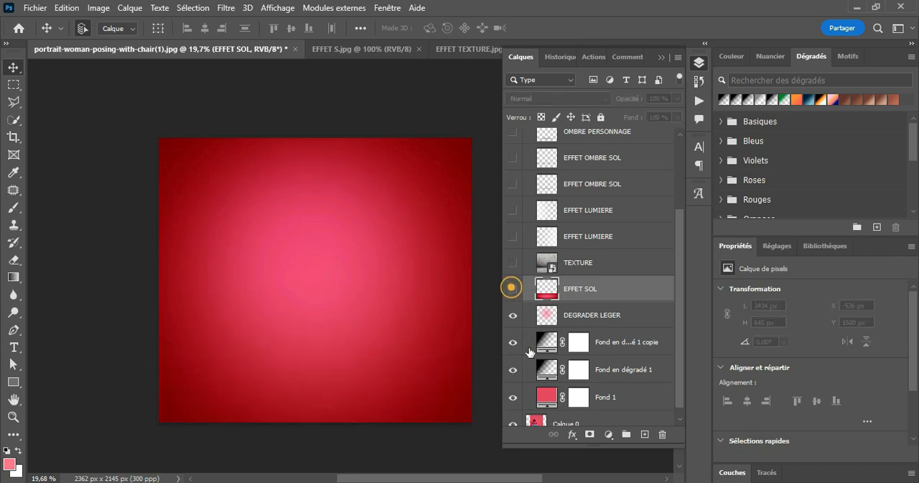
Stamp all visible background layers into a new merged layer above DEGRADER LEGER, and compare it with the EFFET SOL reference.
scroll(584, 338, "down", 1)
left_click(599, 305)
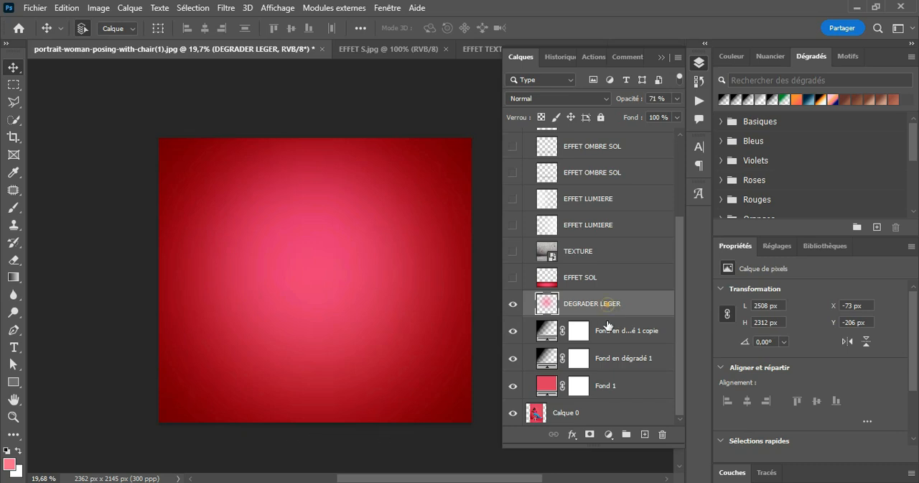
left_click(605, 332)
left_click(606, 359)
left_click(600, 388)
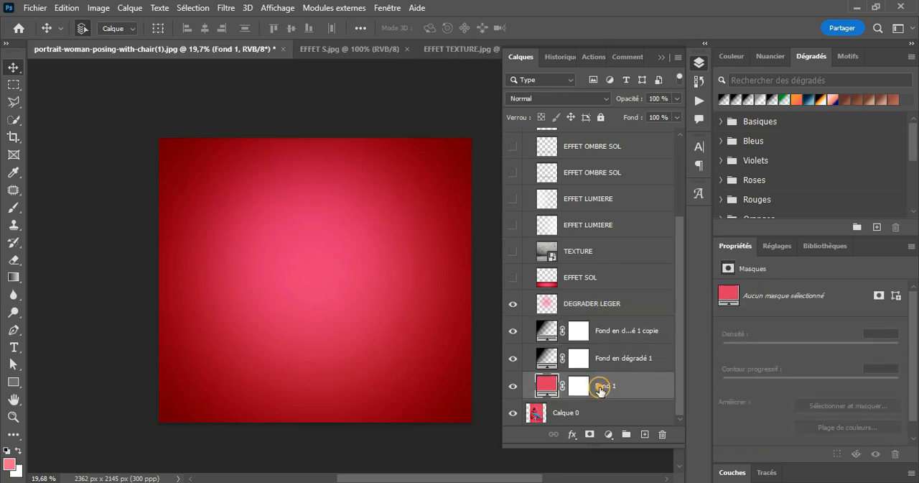
left_click(564, 415)
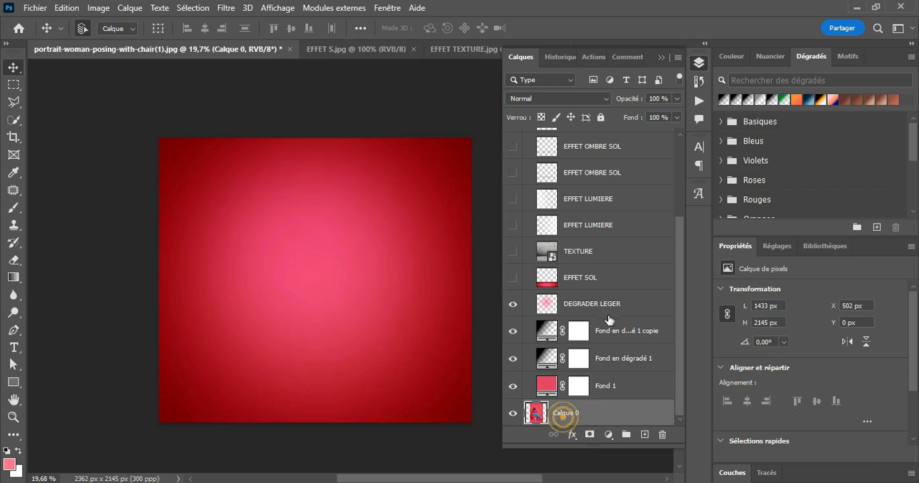
left_click(608, 303)
key("ctrl+shift+alt+e")
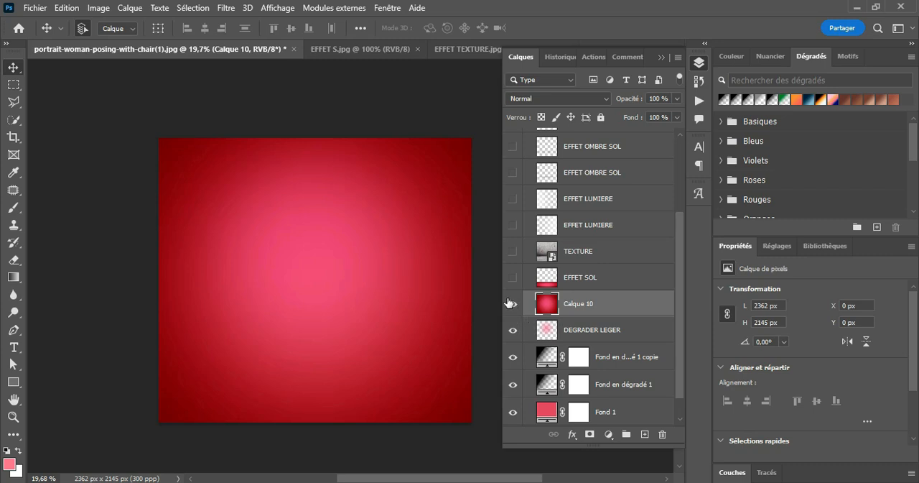
left_click(508, 300)
left_click(508, 301)
left_click(512, 277)
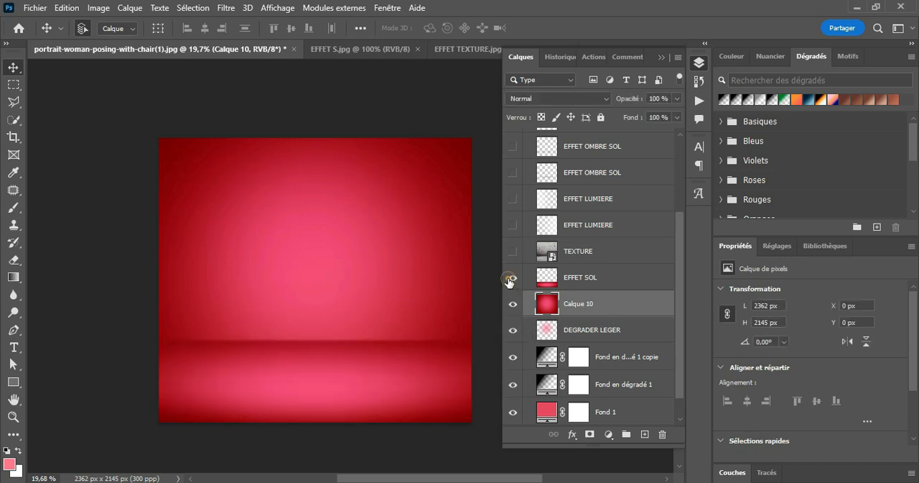
left_click(508, 278)
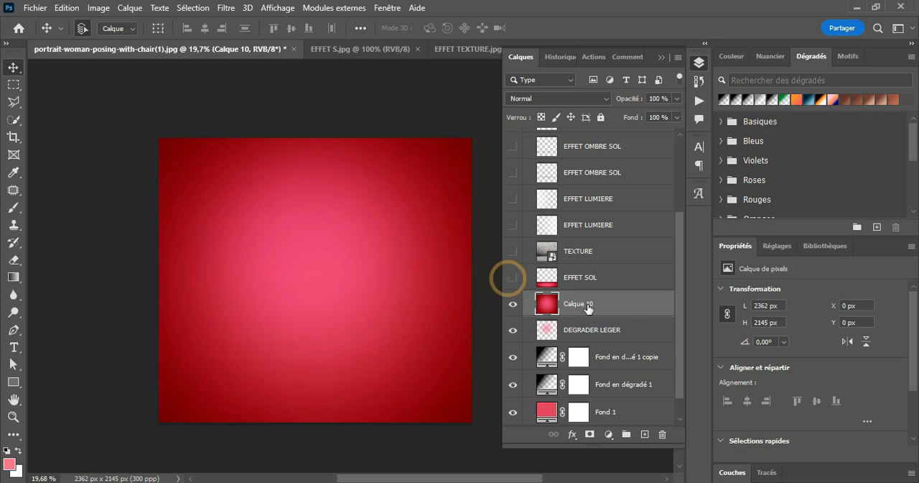
Distort the merged layer by lowering its upper edge to about 27% of its height, forming a floor strip along the canvas bottom.
key("ctrl+t")
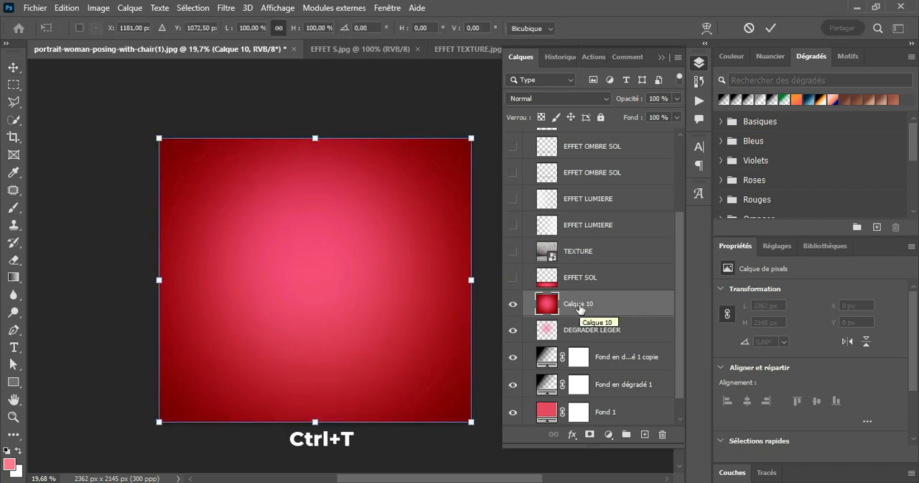
right_click(300, 225)
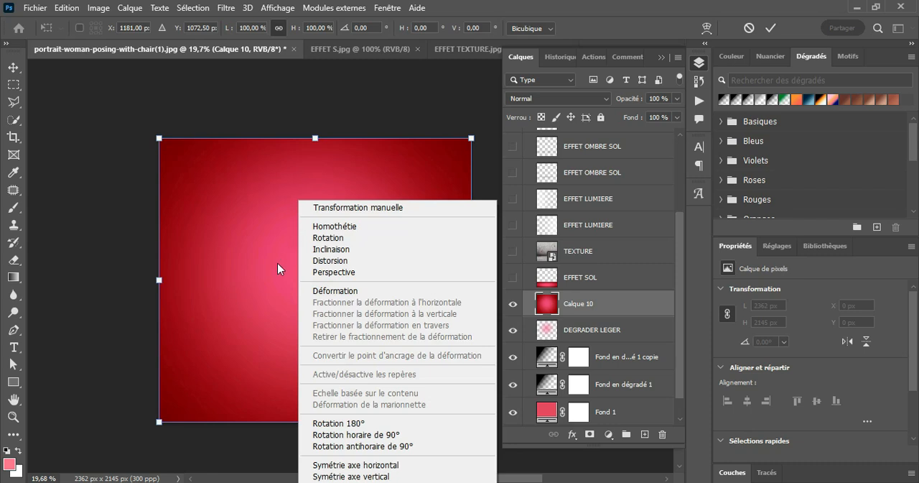
left_click(329, 260)
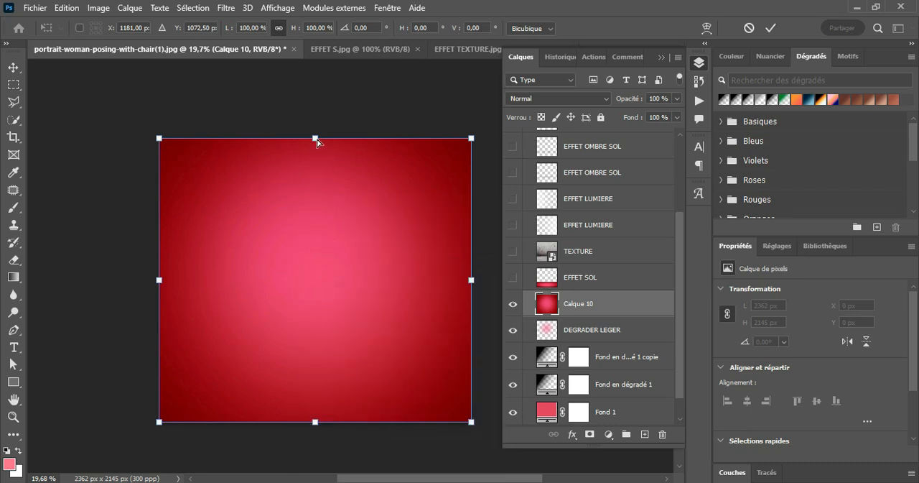
left_click_drag(317, 137, 319, 348)
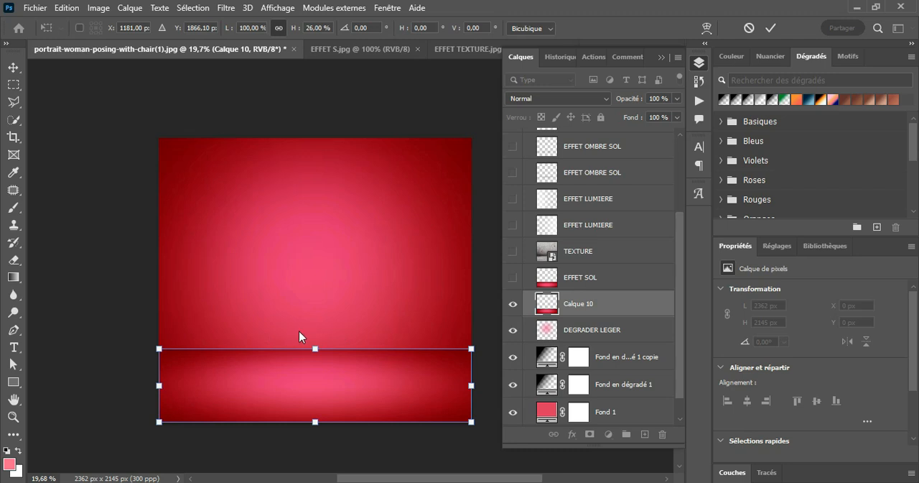
left_click_drag(316, 351, 314, 345)
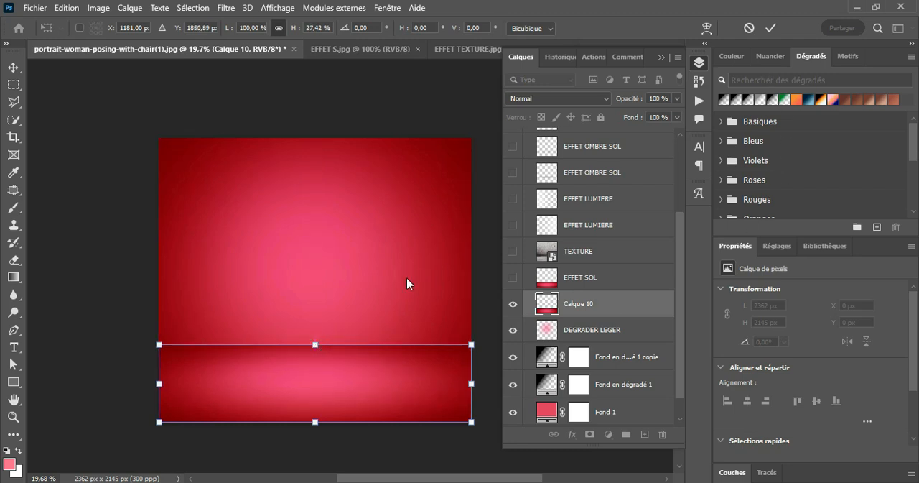
Widen the floor strip's upper edge in perspective to about 3114 px, apply the transformation, and hide the strip's layer.
right_click(331, 369)
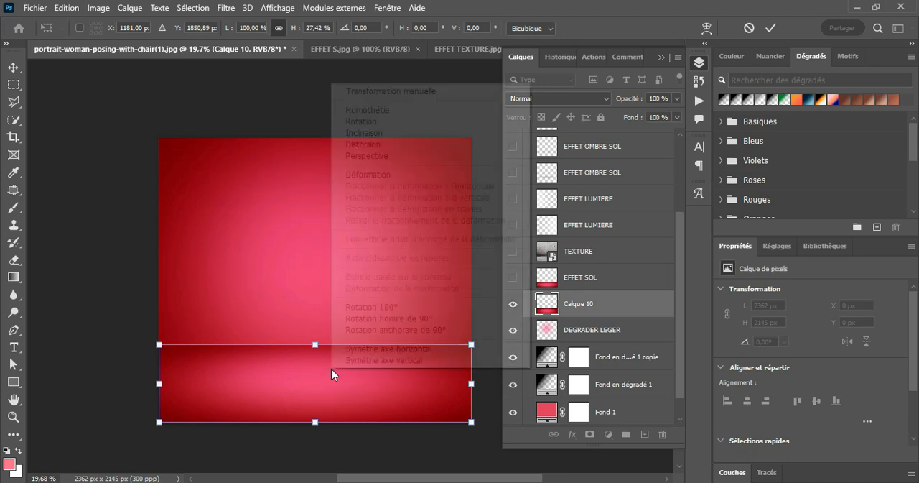
left_click(386, 155)
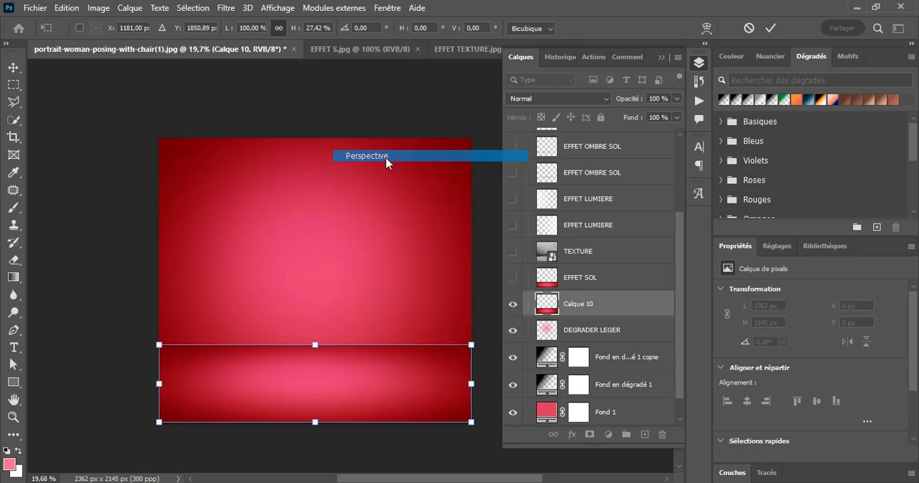
left_click_drag(472, 345, 523, 350)
left_click(769, 27)
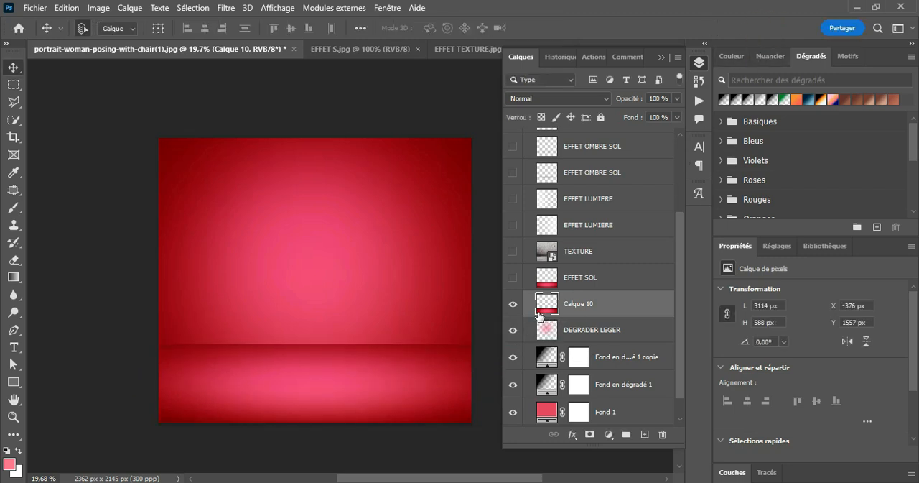
left_click(512, 302)
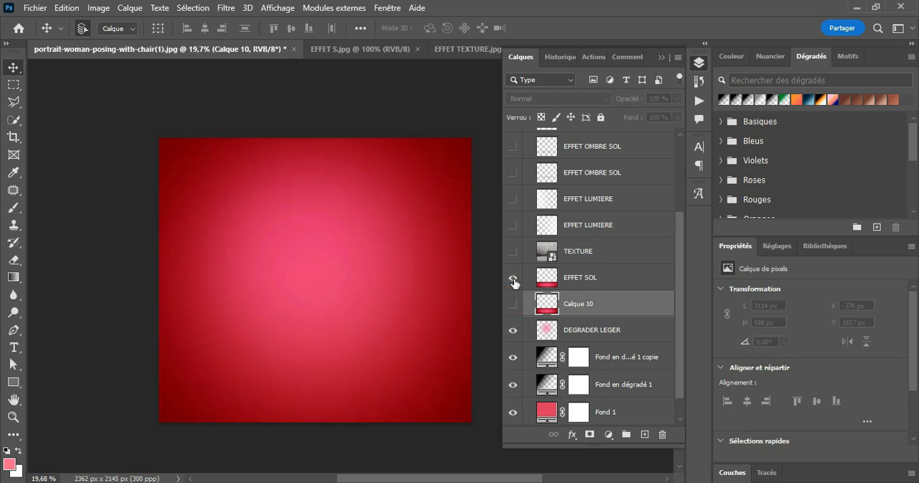
Show the Calque 10 floor strip and compare it with the EFFET SOL reference layer, hiding the reference again.
left_click(513, 303)
left_click(513, 302)
left_click(512, 303)
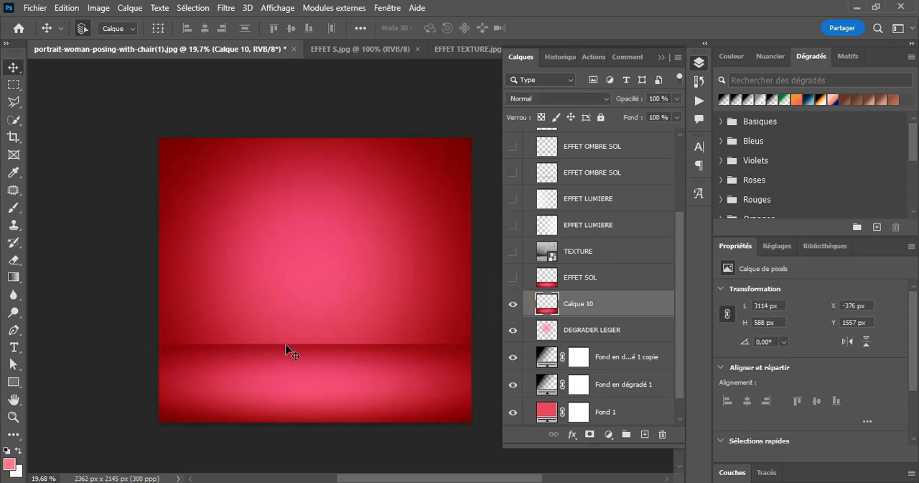
left_click(513, 277)
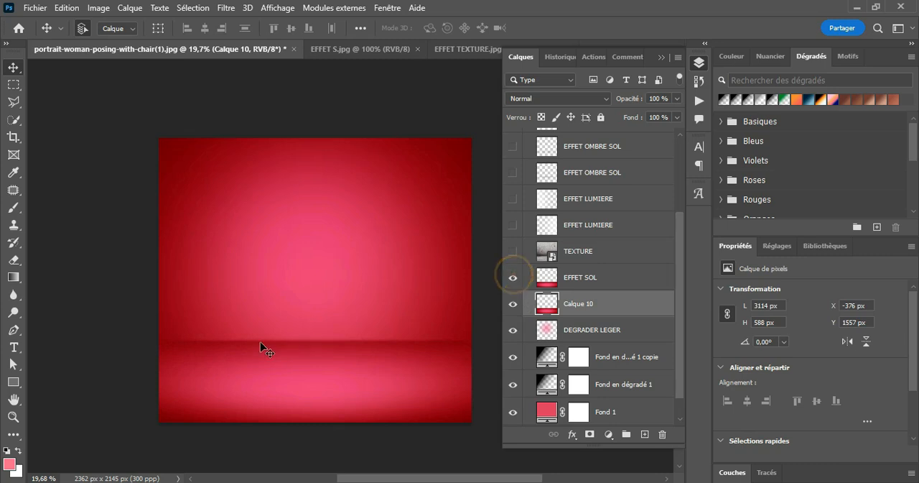
left_click(513, 277)
left_click(599, 303)
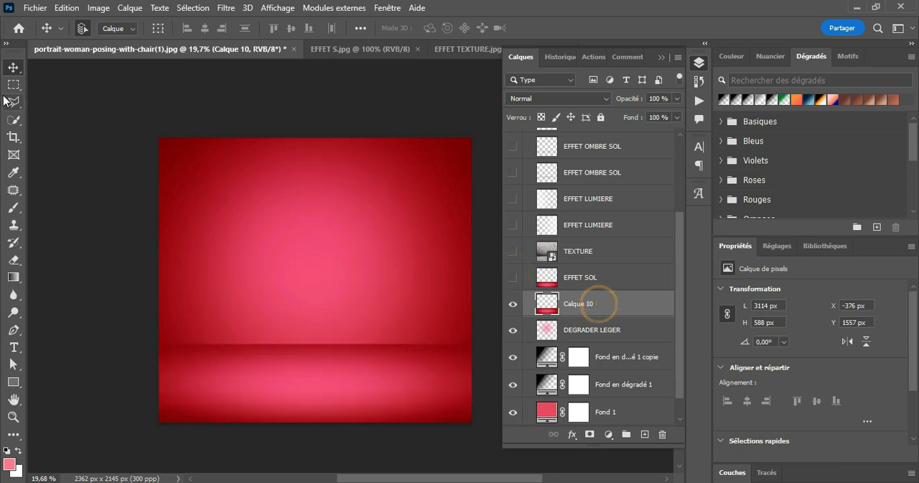
Select a narrow band along the seam between wall and floor strip with the Lasso tool, using a 27 px feather.
left_click(12, 105)
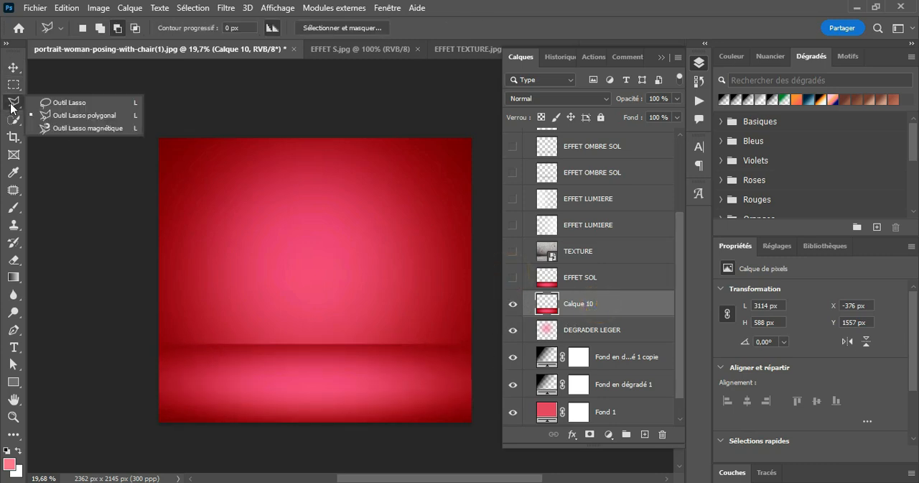
left_click(87, 102)
mouse_move(154, 333)
left_mouse_down()
mouse_move(431, 329)
mouse_move(469, 339)
mouse_move(475, 353)
mouse_move(418, 367)
mouse_move(251, 359)
left_mouse_up()
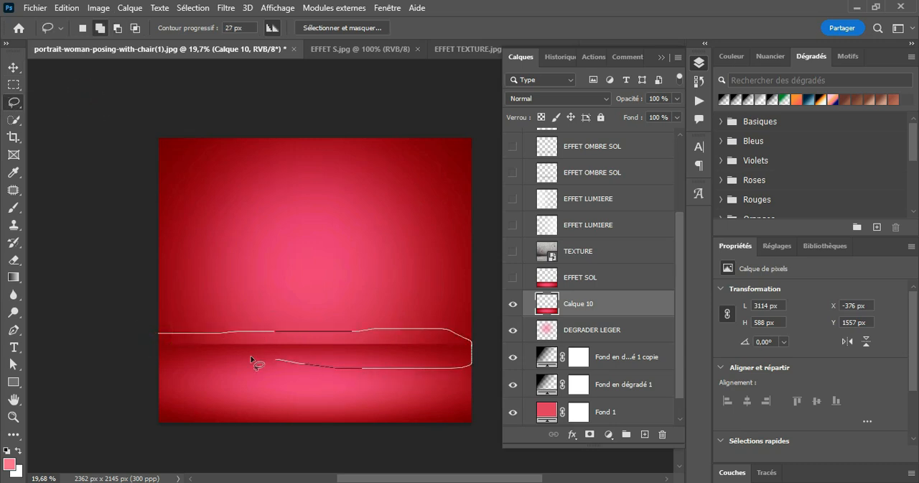
left_click_drag(171, 356, 158, 334)
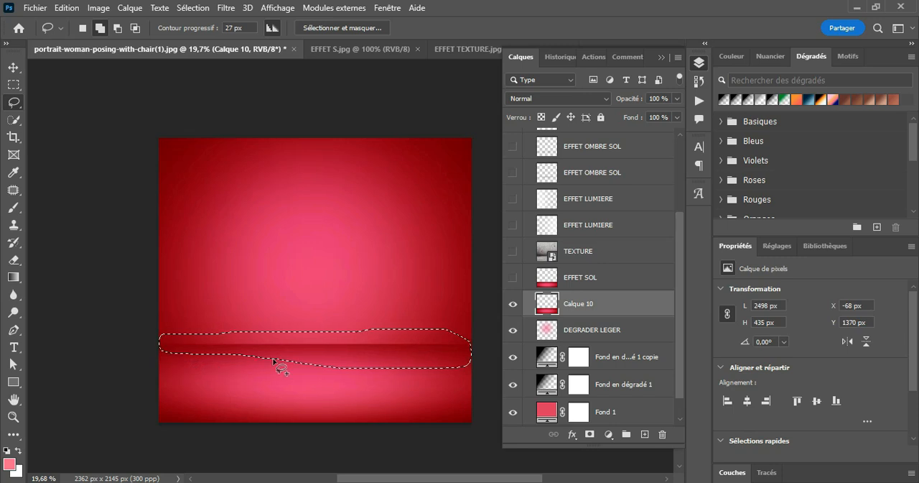
left_click(399, 383)
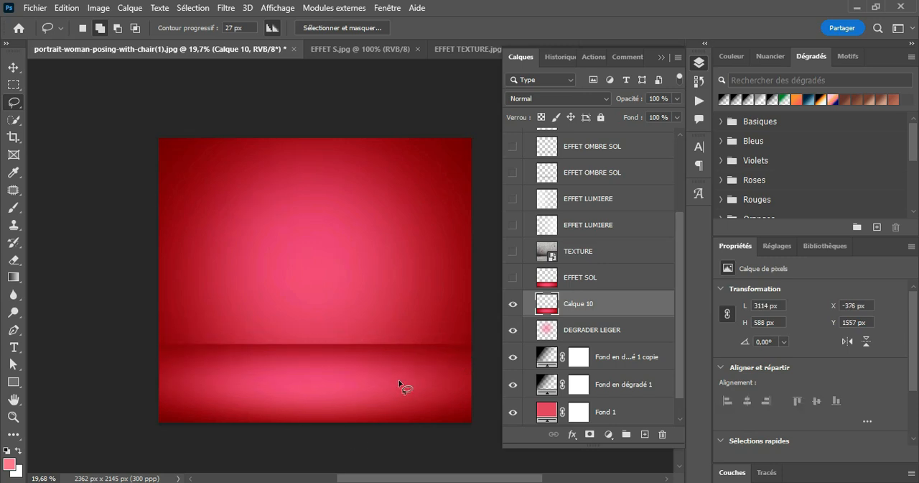
mouse_move(161, 339)
left_mouse_down()
mouse_move(433, 329)
mouse_move(470, 334)
mouse_move(471, 343)
mouse_move(453, 353)
mouse_move(161, 350)
left_mouse_up()
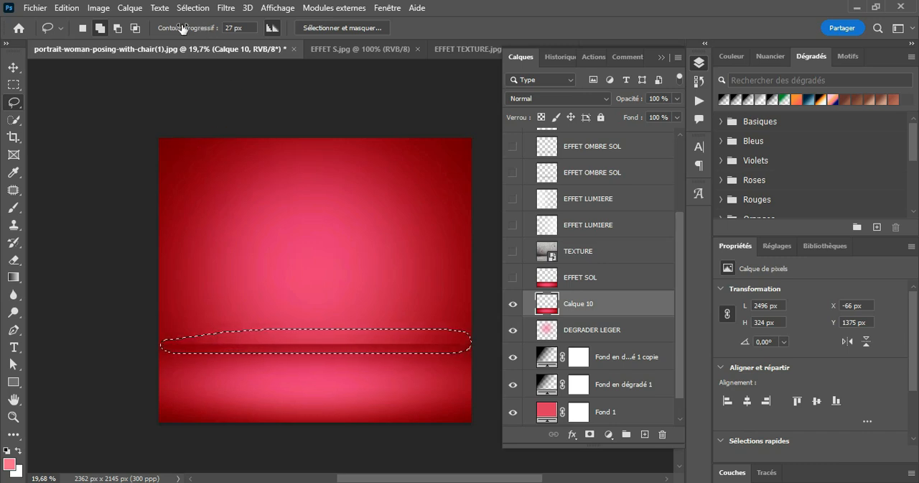
Apply a Gaussian blur with a 7,0 px radius to the selected seam of Calque 10, and deselect.
left_click(227, 8)
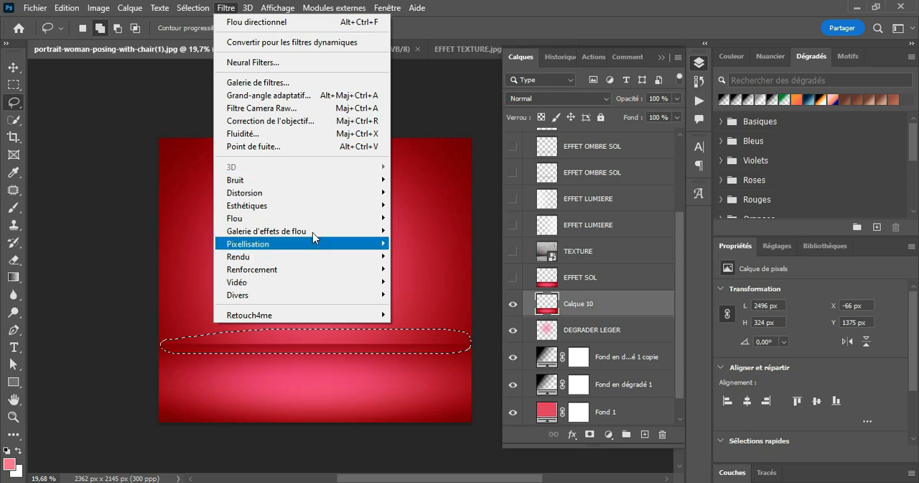
mouse_move(330, 221)
left_click(440, 285)
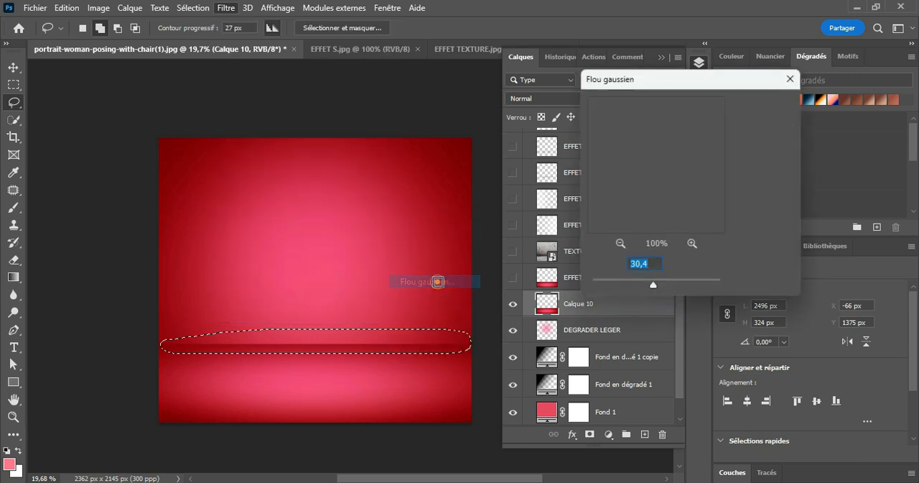
left_click_drag(654, 291, 632, 287)
left_click(634, 287)
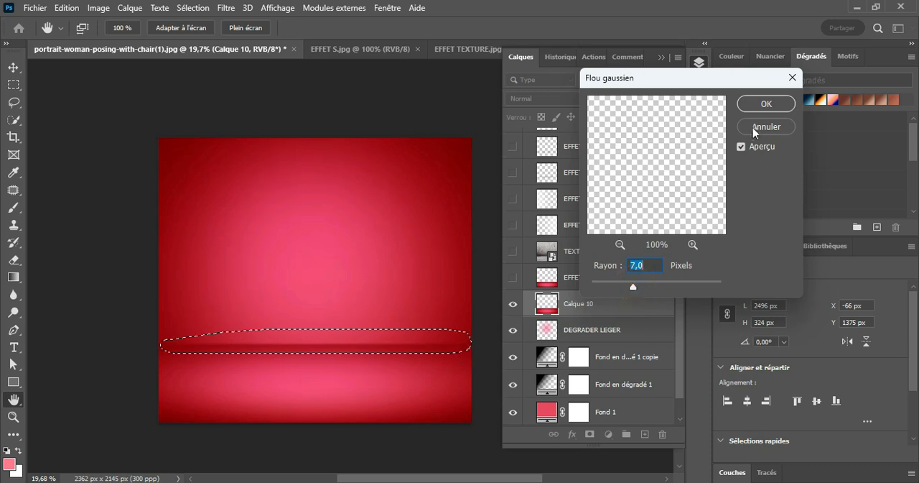
left_click(765, 104)
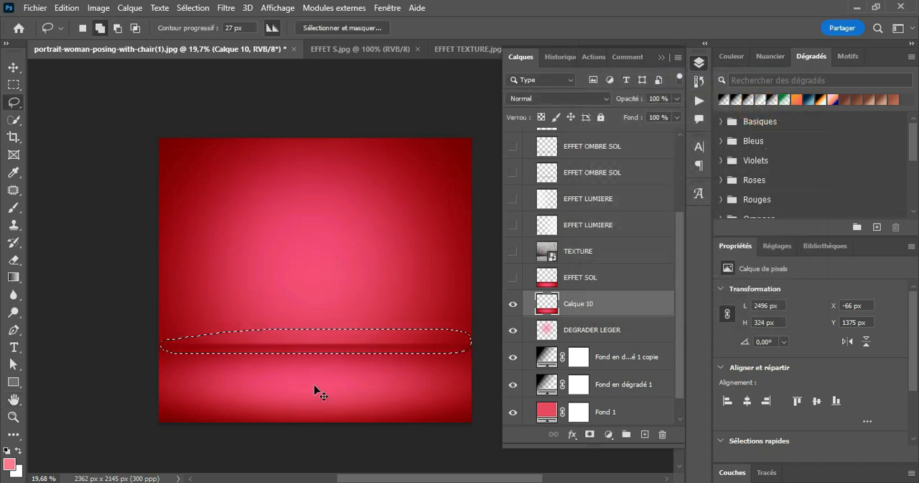
key("ctrl+d")
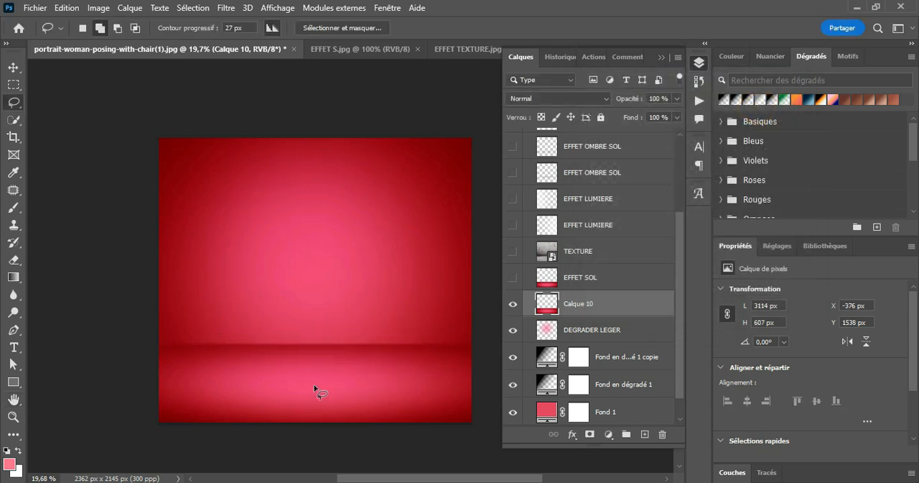
Check the blurred strip on and off, delete its layer Calque 10, and show the EFFET SOL floor layer instead.
left_click(515, 304)
left_click(515, 304)
key("Delete")
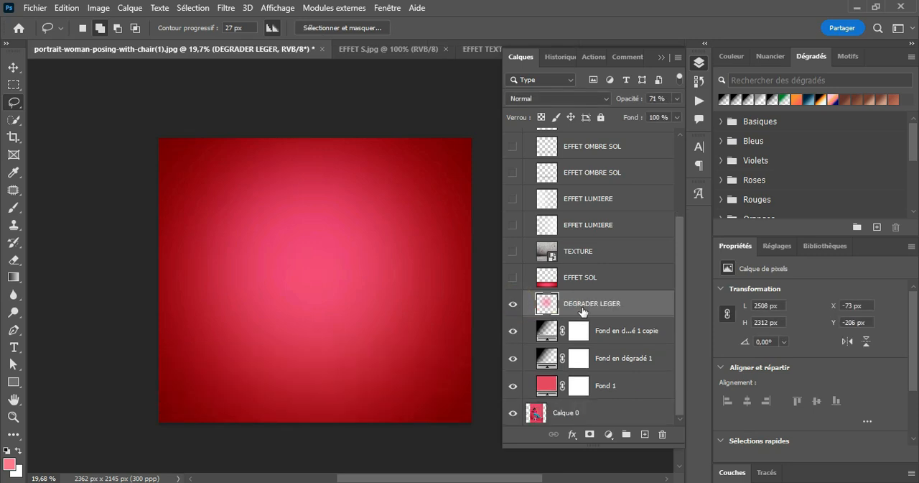
left_click(514, 279)
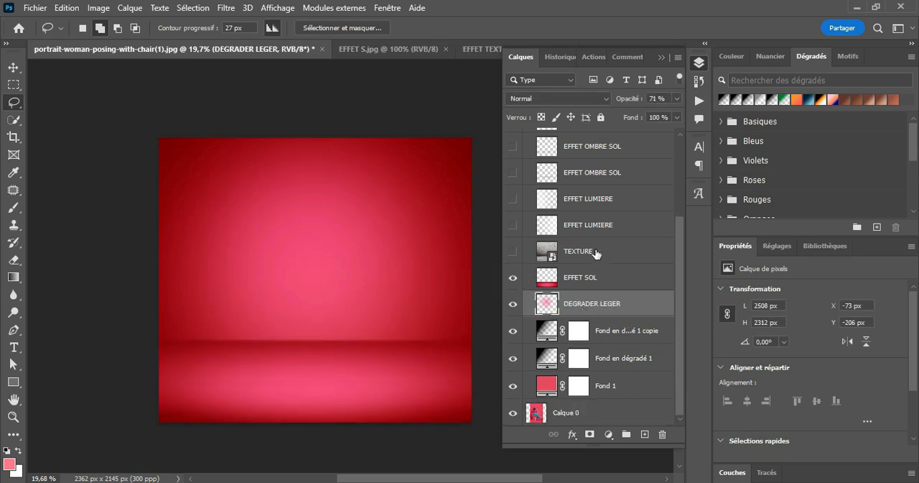
Preview the two EFFET LUMIERE layers above TEXTURE, keeping only the lower one shown.
left_click(553, 263)
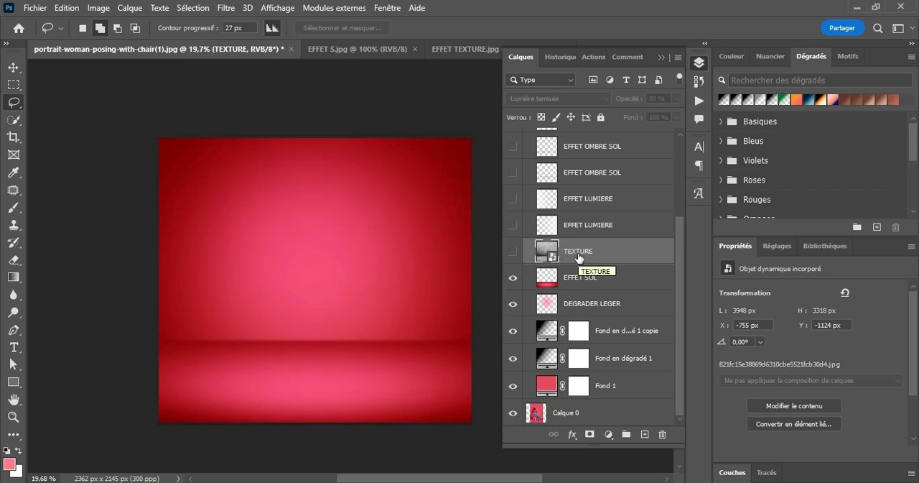
scroll(578, 257, "up", 2)
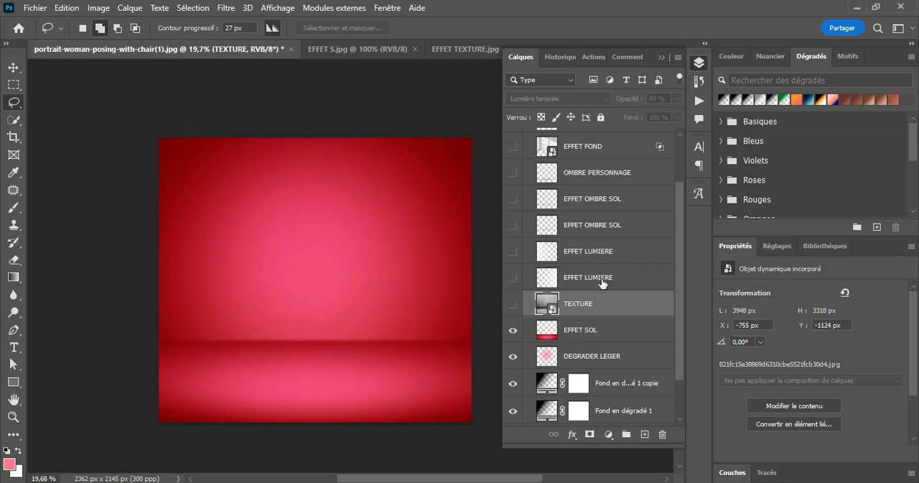
left_click(578, 279)
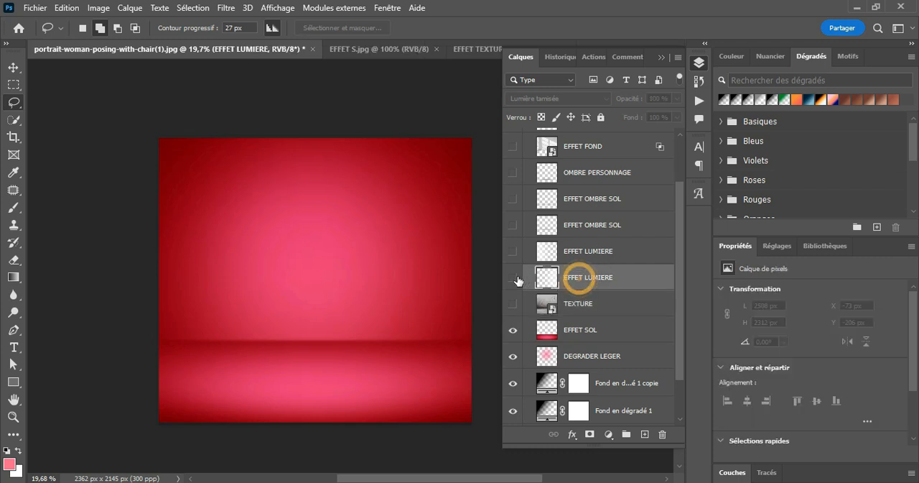
left_click(513, 277)
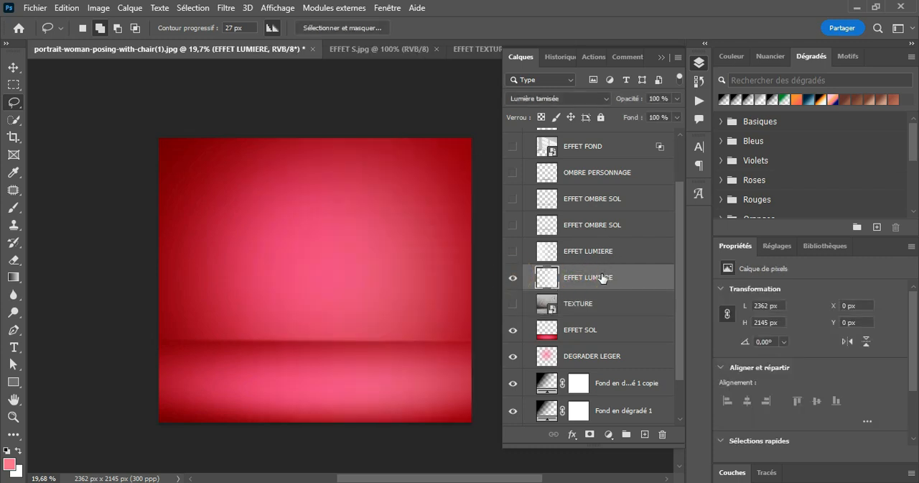
left_click(513, 251)
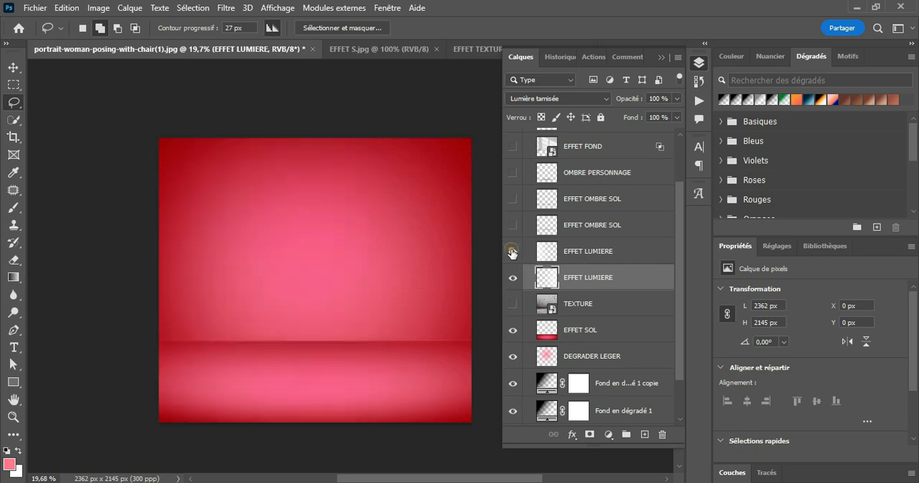
left_click(512, 251)
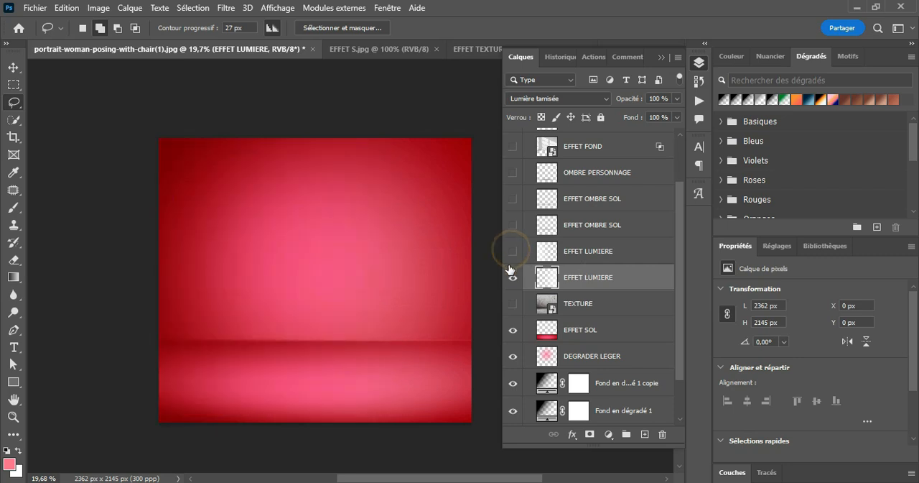
left_click(513, 278)
left_click(513, 277)
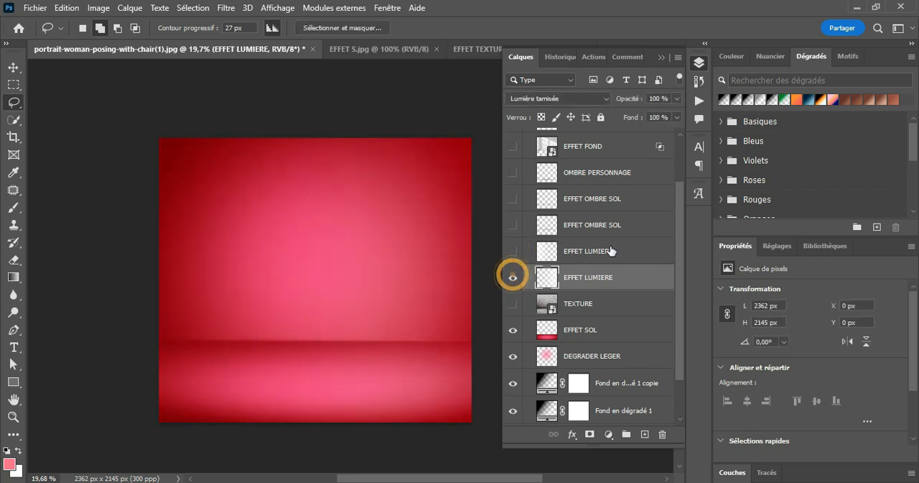
Set the lower EFFET LUMIERE layer's blend mode to Normal, and hide the layer.
left_click(559, 99)
left_click(564, 109)
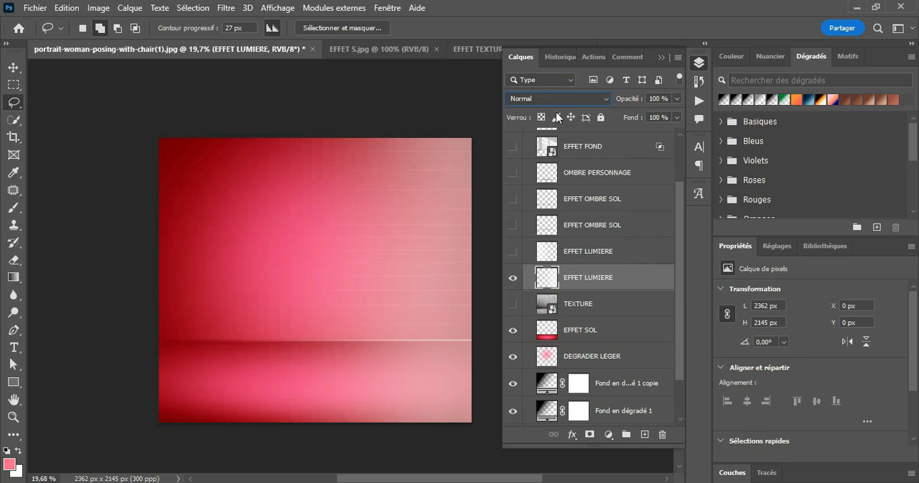
left_click(512, 277)
Create a new layer above TEXTURE, and flatten the soft 1739 px brush tip into a thin horizontal line.
left_click(605, 303)
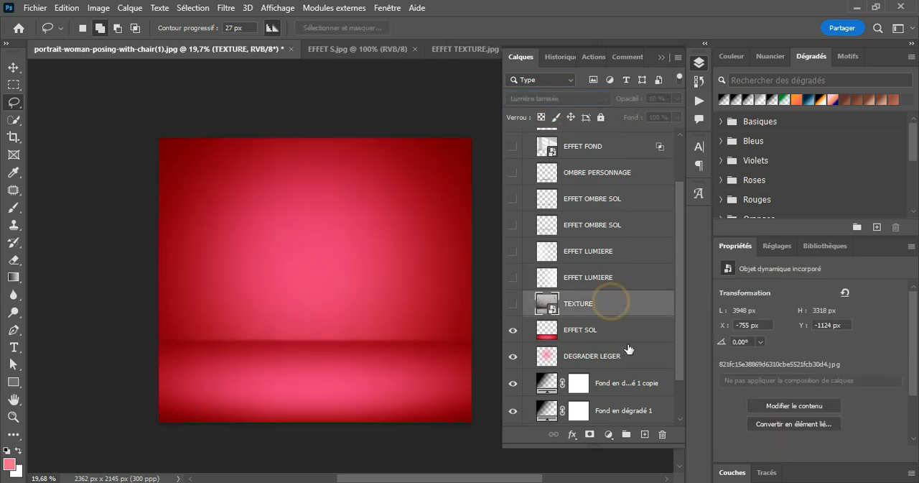
left_click(645, 433)
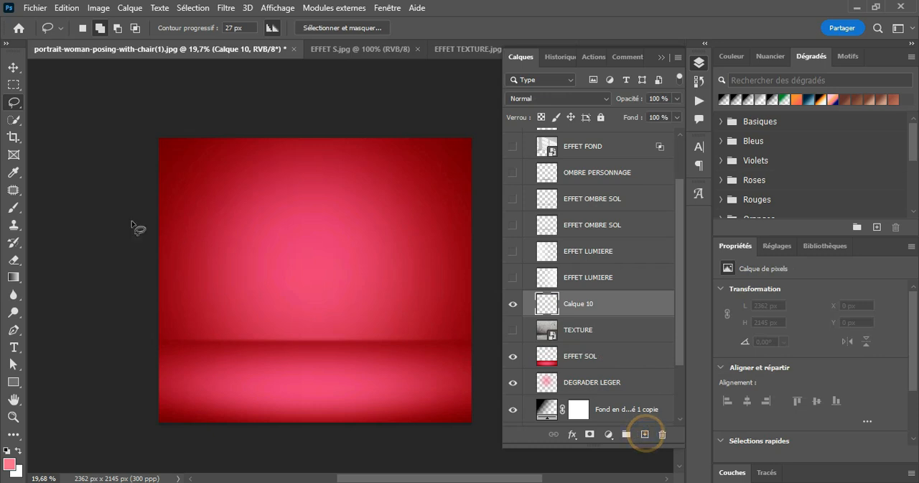
left_click(14, 207)
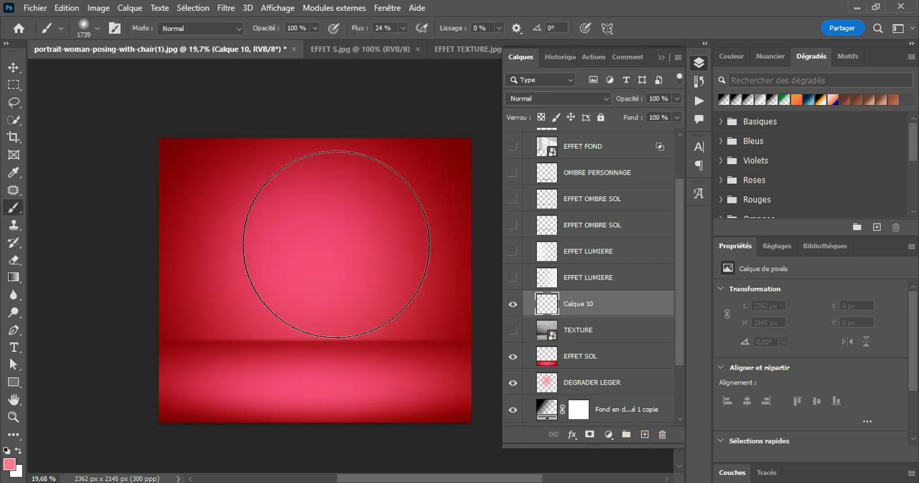
left_click(92, 28)
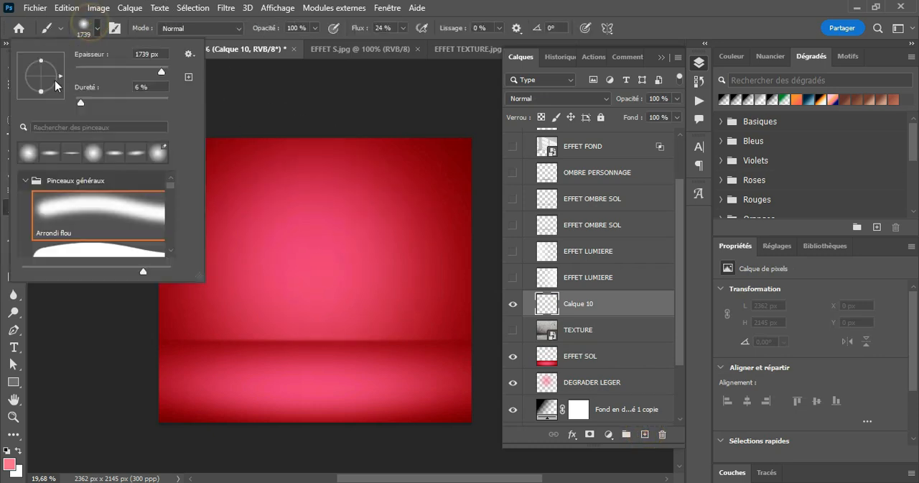
left_click_drag(40, 92, 41, 78)
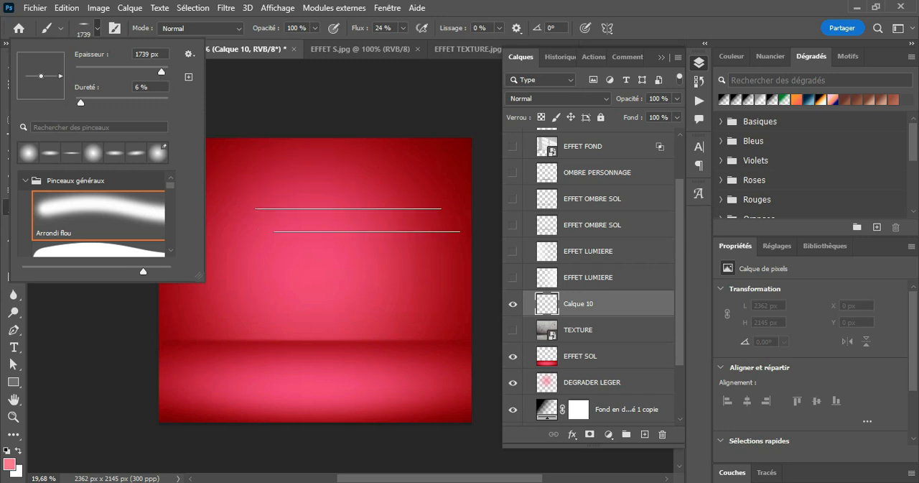
Paint white light with the flattened brush over the canvas's right side, upward from the floor line and down across the floor.
left_click(8, 451)
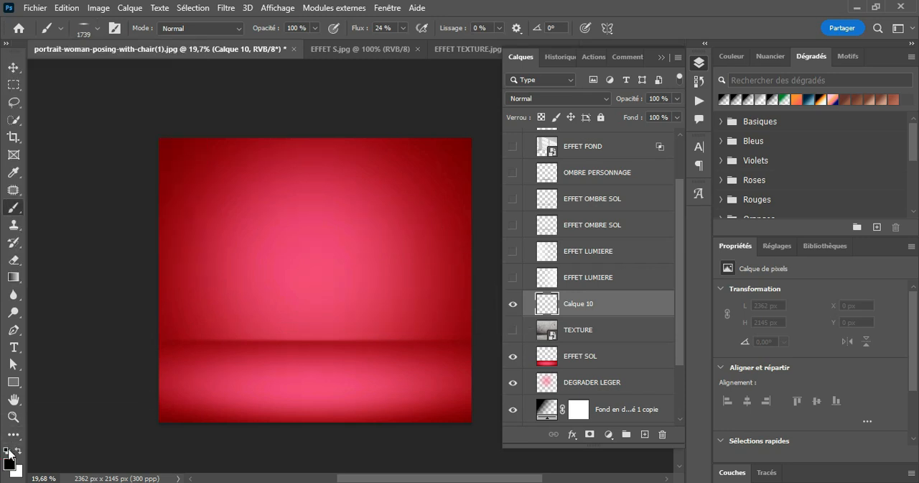
left_click(17, 450)
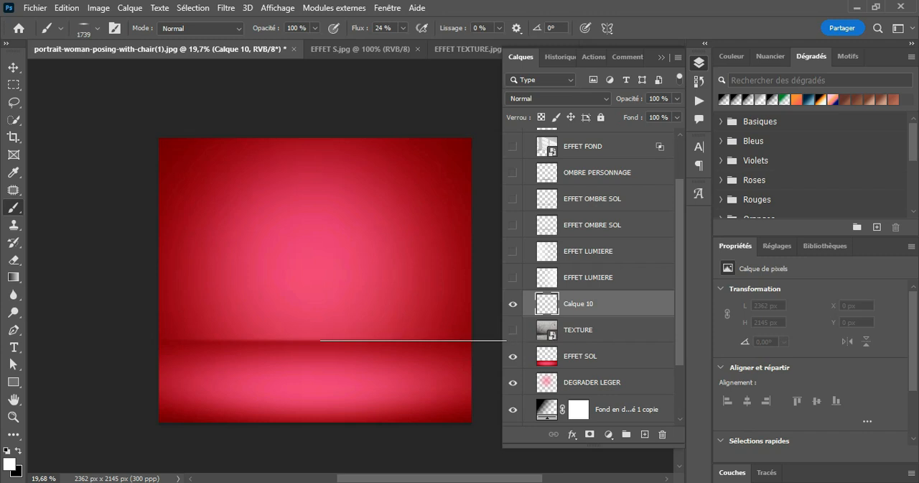
left_click(403, 339)
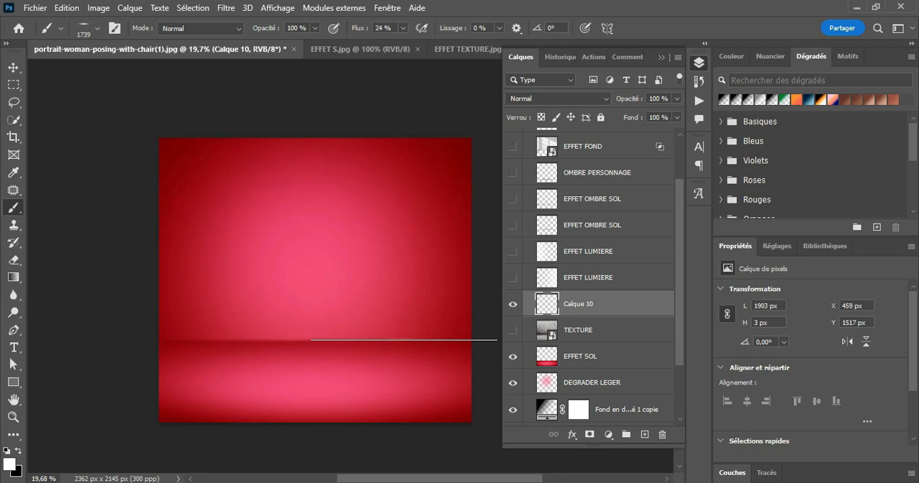
left_click(404, 339)
left_click_drag(403, 339, 486, 15)
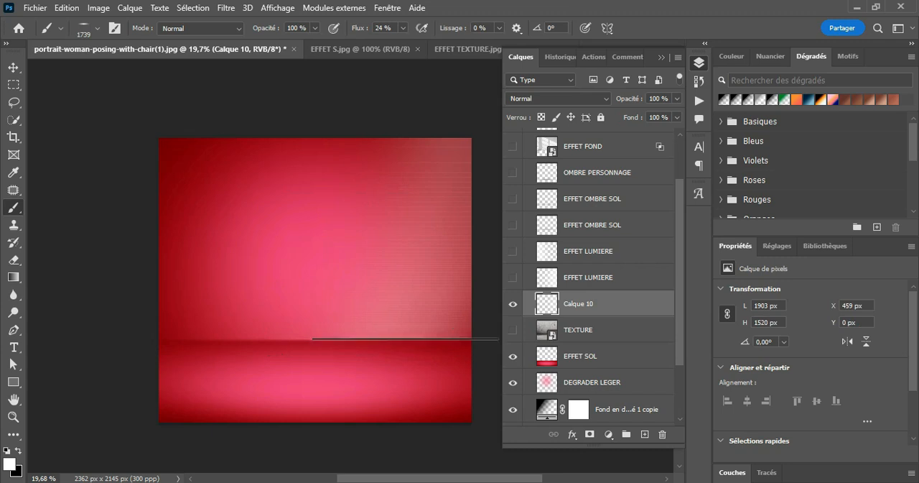
left_click_drag(404, 339, 404, 480)
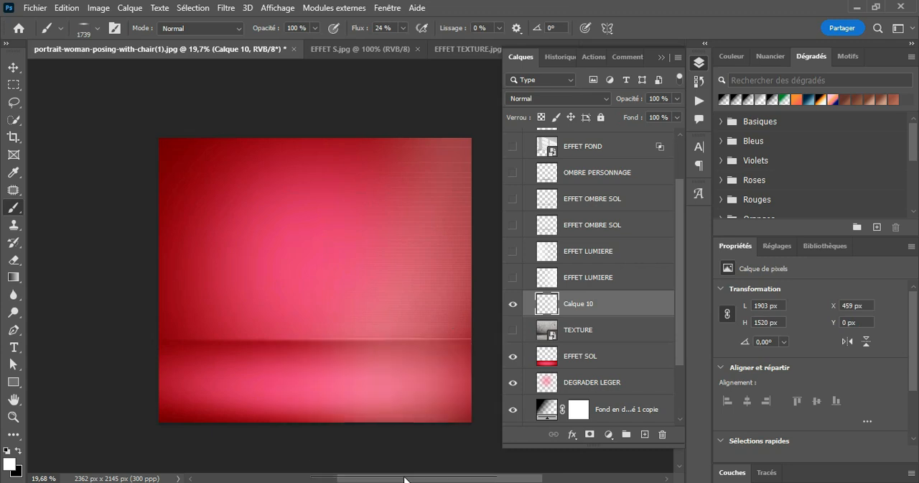
Duplicate the painted light layer Calque 10, flip the copy horizontally and align it with the canvas's left edge.
key("ctrl+j")
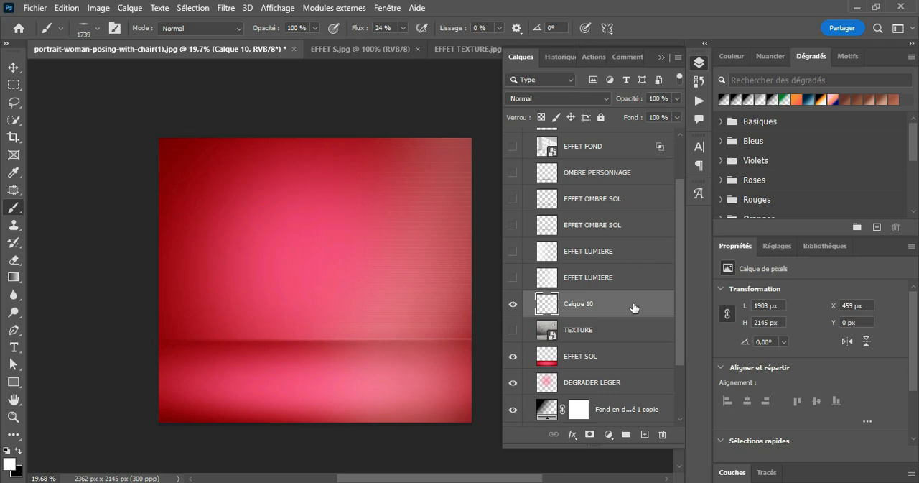
key("ctrl+j")
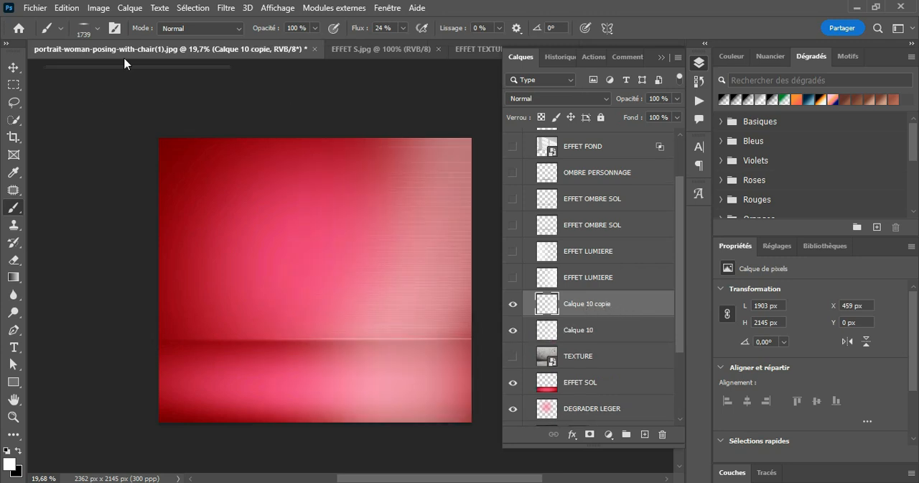
left_click(67, 8)
mouse_move(245, 313)
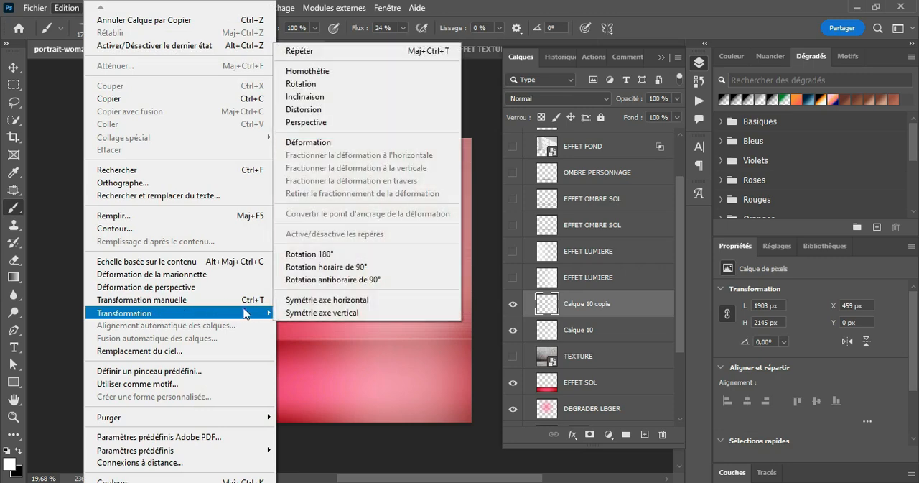
left_click(329, 303)
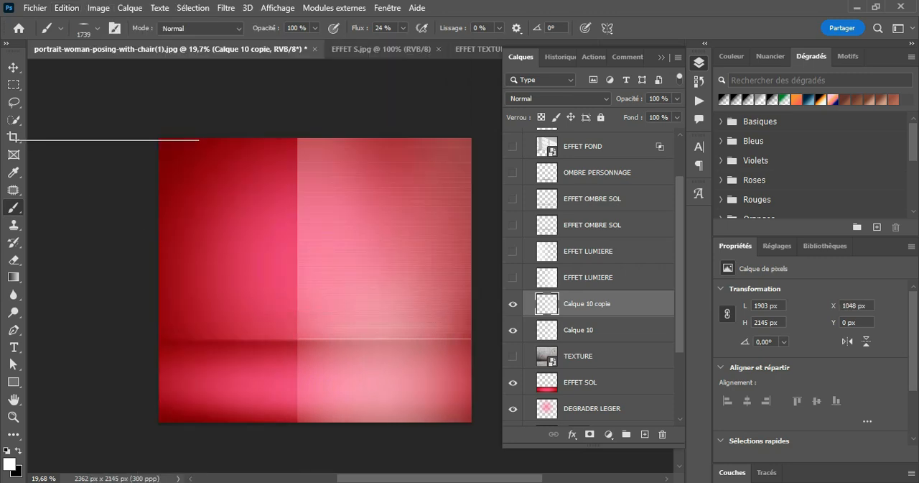
left_click(14, 67)
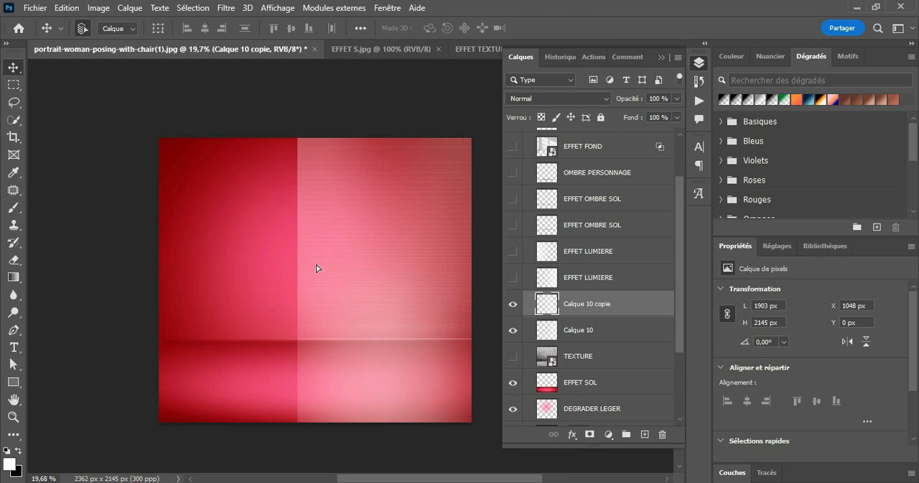
left_click_drag(316, 268, 201, 264)
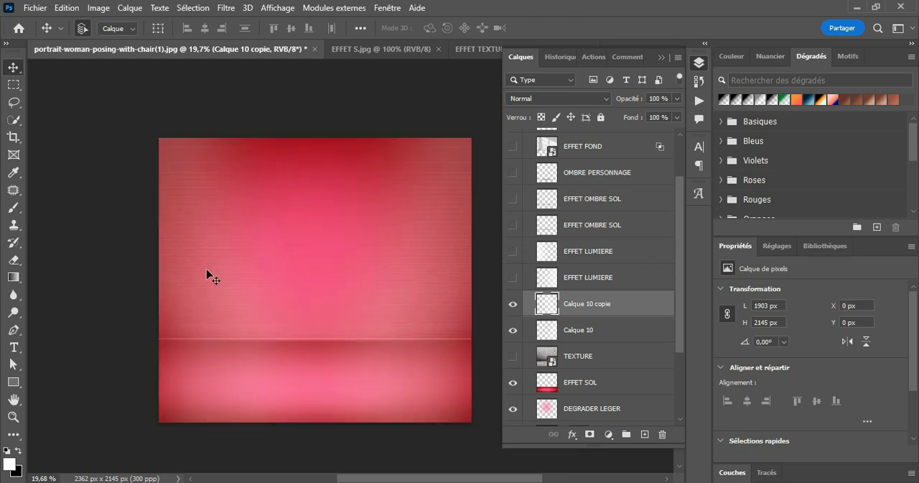
Set the blend mode of both Calque 10 copie and Calque 10 to Lumière tamisée.
left_click(572, 99)
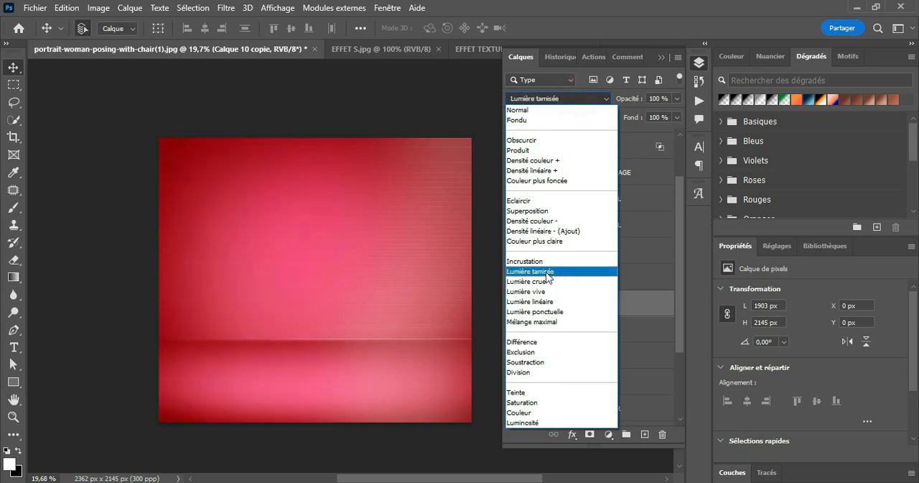
left_click(546, 271)
left_click(588, 330)
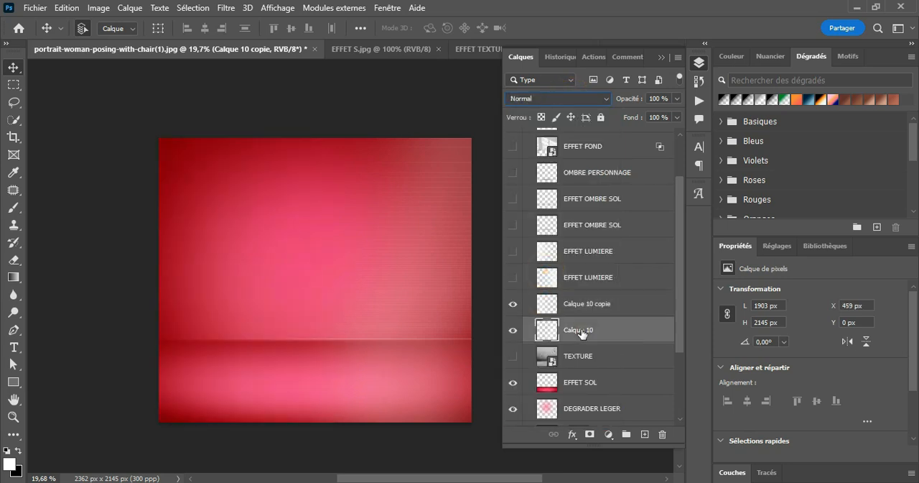
left_click(574, 98)
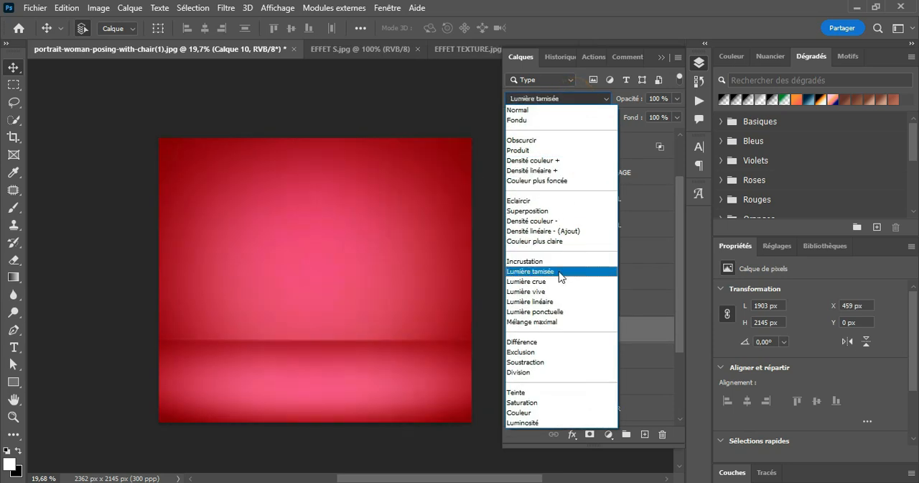
left_click(557, 271)
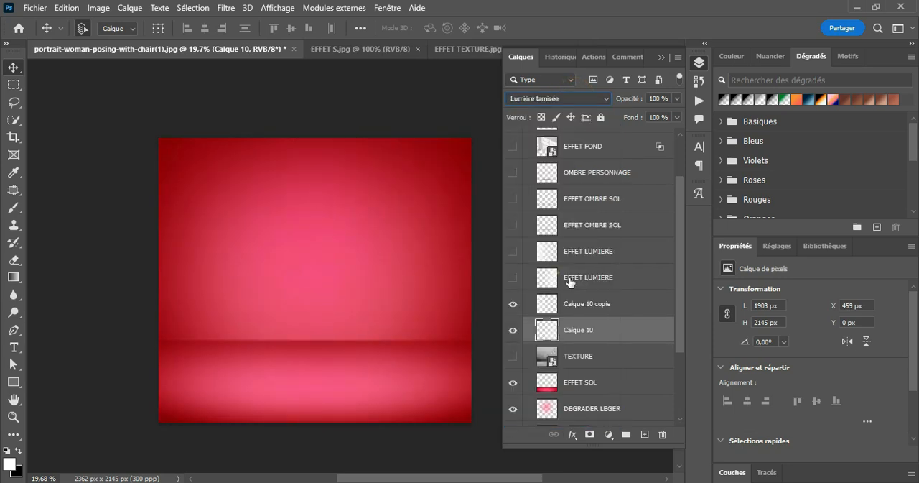
Preview the two painted light layers by toggling their visibility, and delete Calque 10 copie and Calque 10.
left_click(512, 332)
left_click(513, 306)
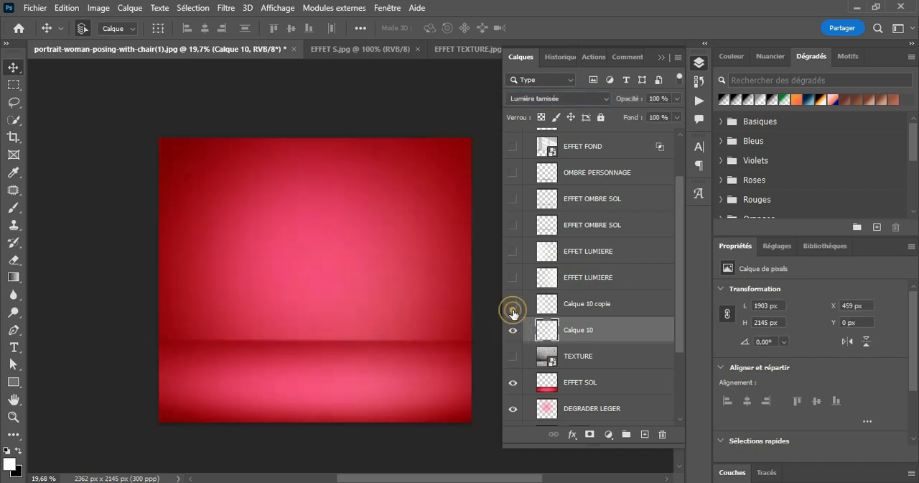
left_click(513, 306)
left_click(589, 305)
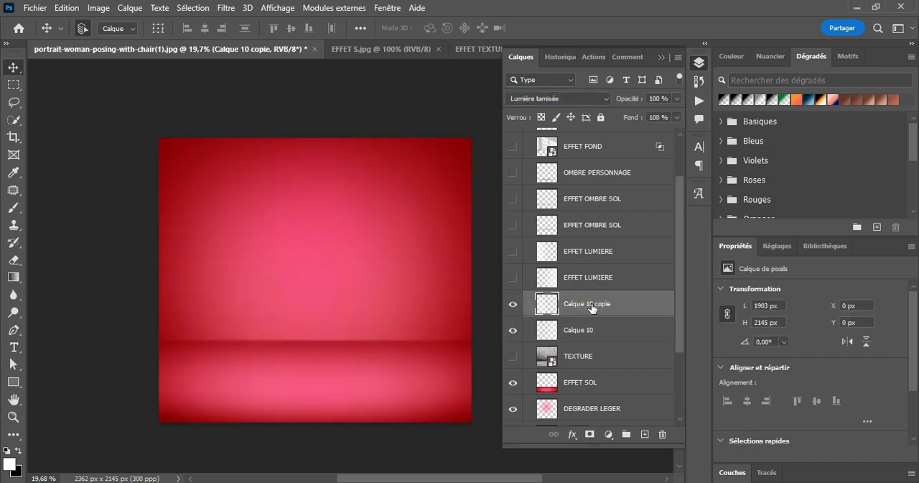
key("Delete")
key("Delete")
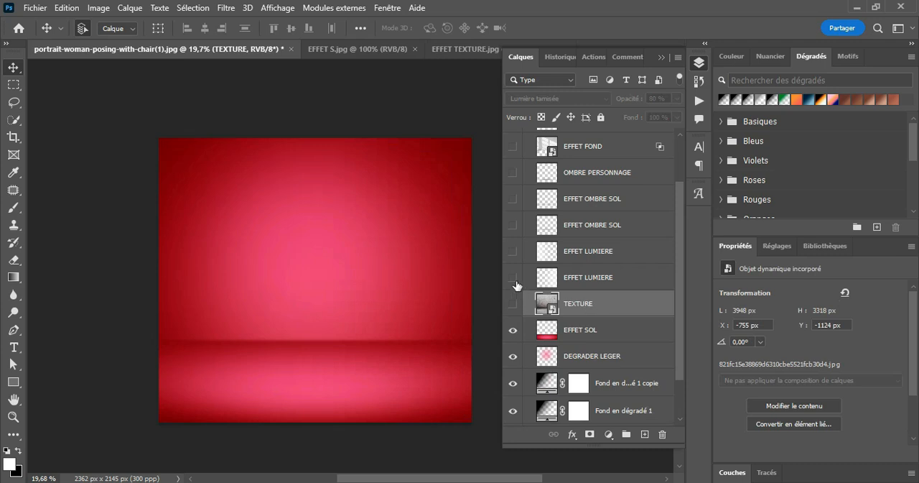
Show both EFFET LUMIERE layers and set the lower one's blend mode to Lumière tamisée.
left_click(513, 277)
left_click(513, 251)
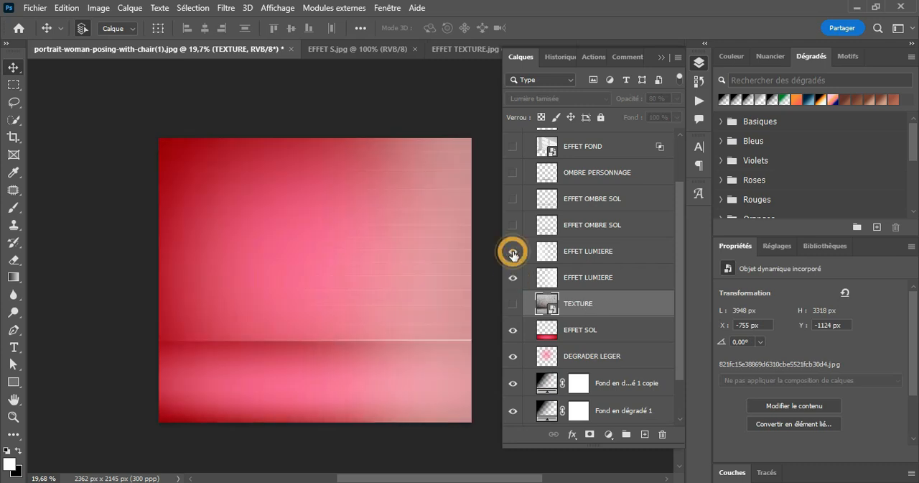
left_click(583, 247)
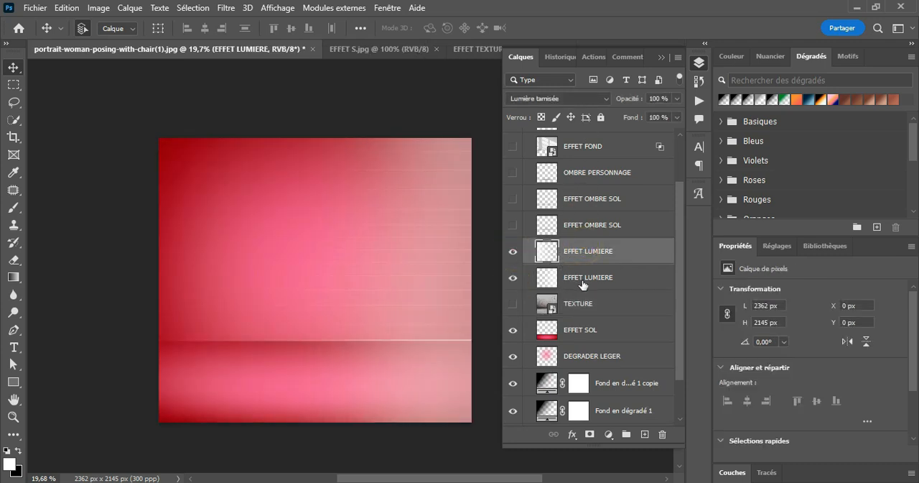
left_click(591, 283)
left_click(589, 99)
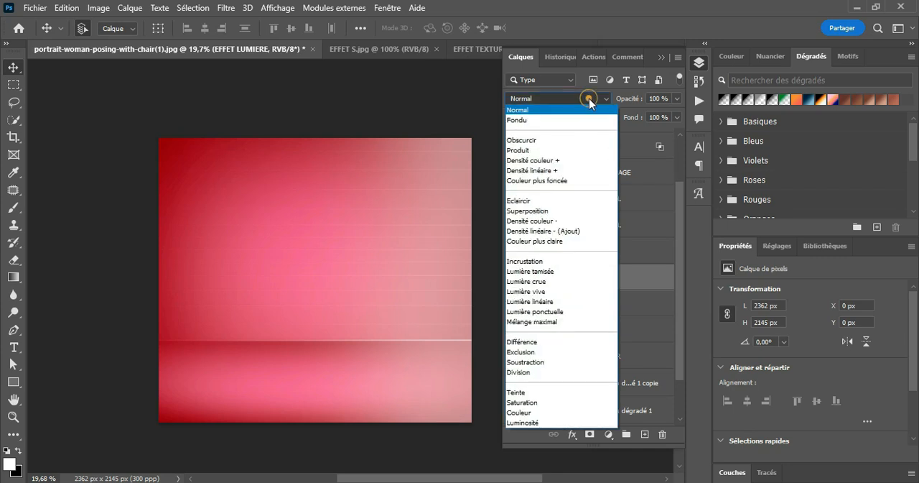
left_click(556, 271)
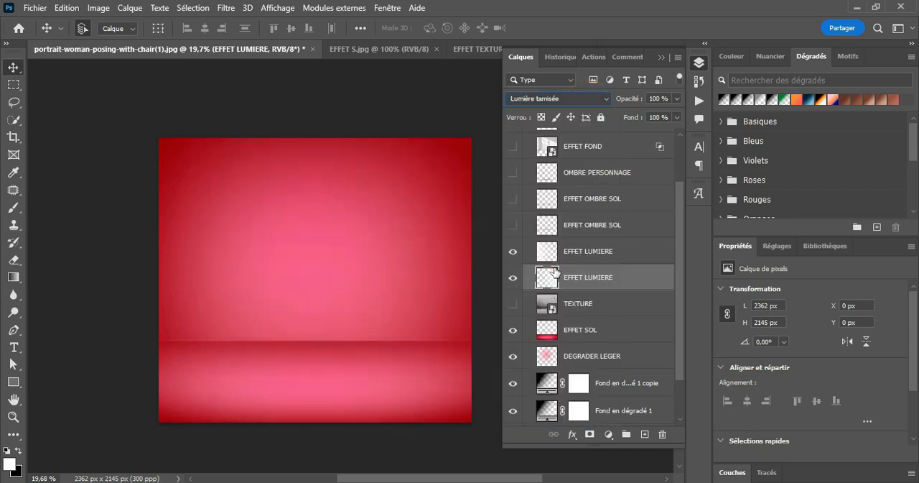
left_click(593, 253)
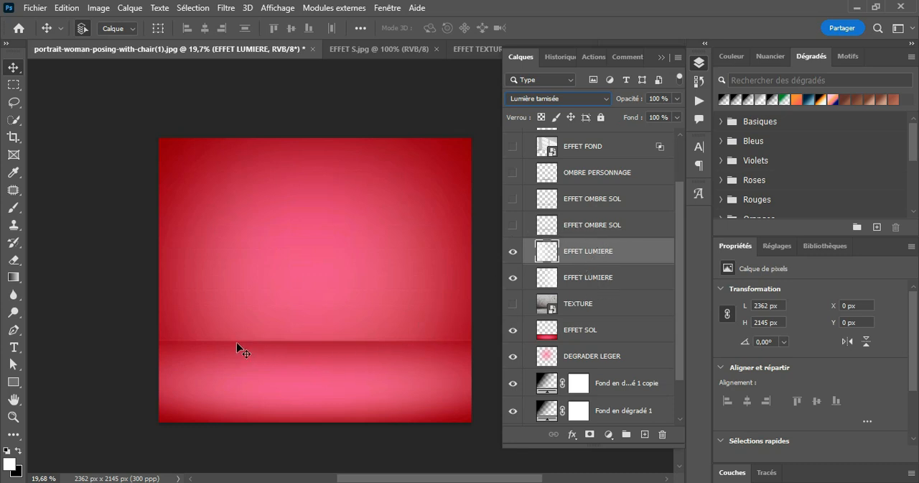
Preview the lower EFFET OMBRE SOL layer by toggling its visibility, leaving it hidden.
left_click(513, 227)
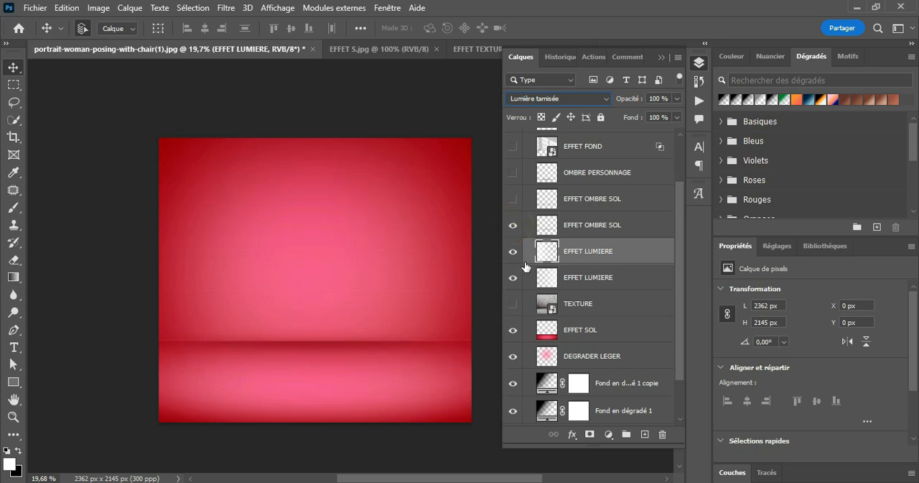
left_click(514, 226)
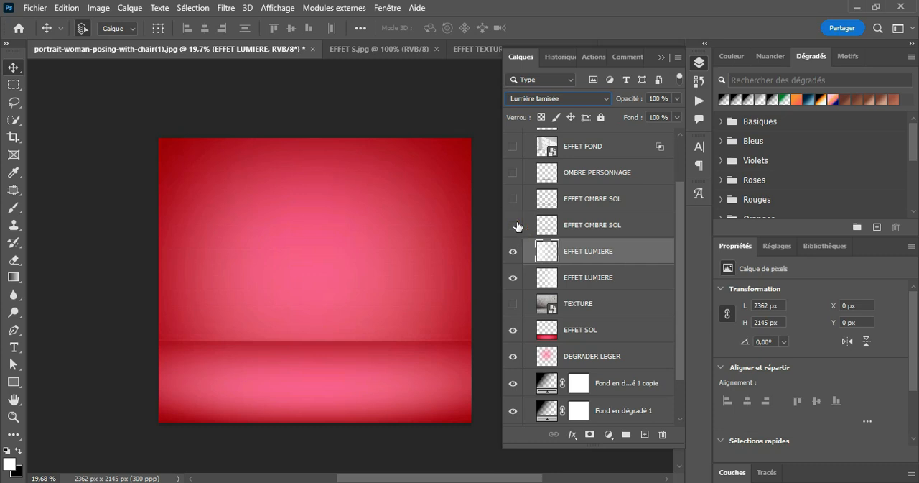
left_click(514, 225)
left_click(515, 226)
left_click(514, 226)
left_click(514, 226)
Create a new layer above the EFFET LUMIERE layers, and restore the brush tip to a full circle at 468 px.
left_click(645, 434)
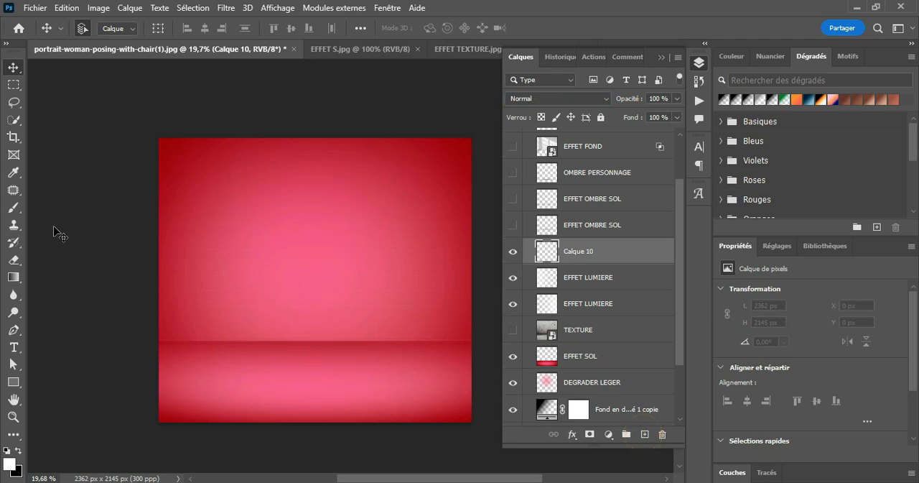
left_click_drag(20, 212, 66, 207)
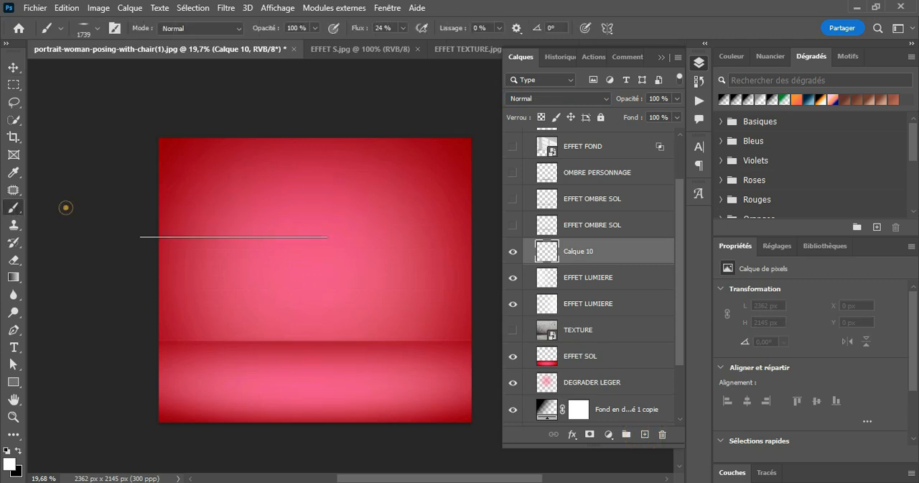
left_click(83, 26)
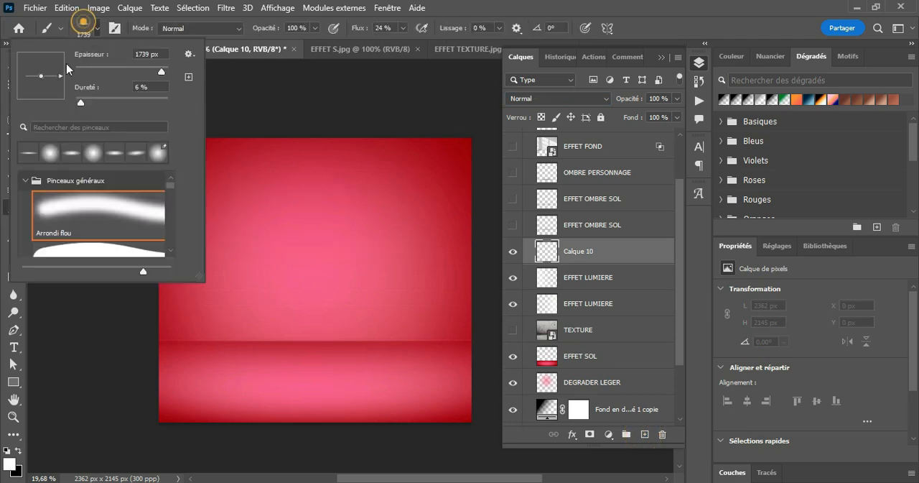
left_click_drag(40, 79, 42, 109)
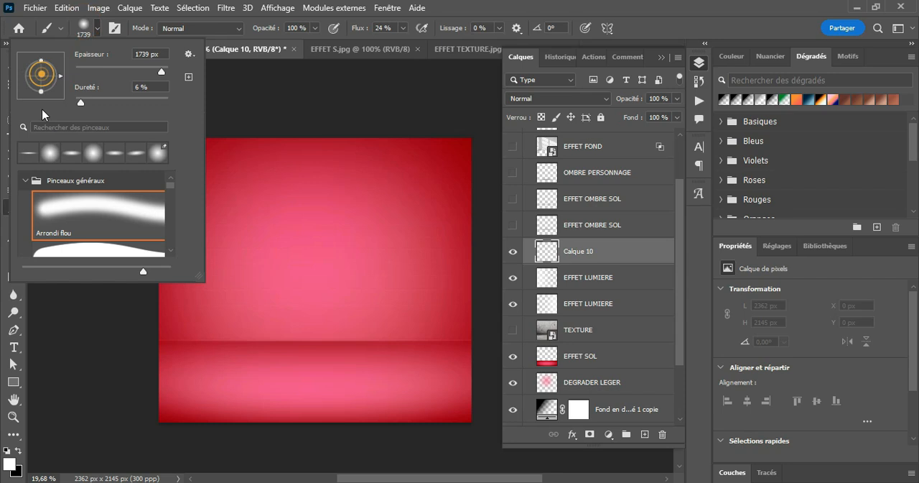
left_click(152, 70)
type("468")
key("Return")
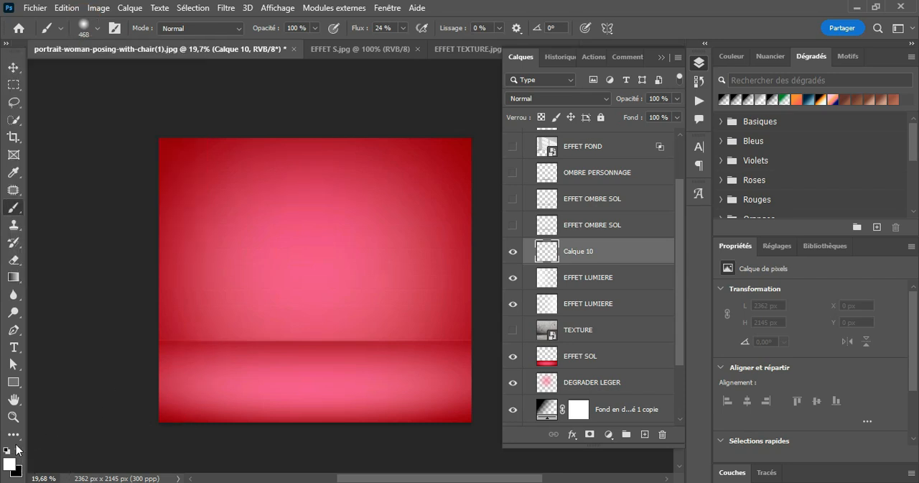
Paint a soft black spot near the canvas centre with a 1087 px brush at 100 % flow.
left_click(18, 453)
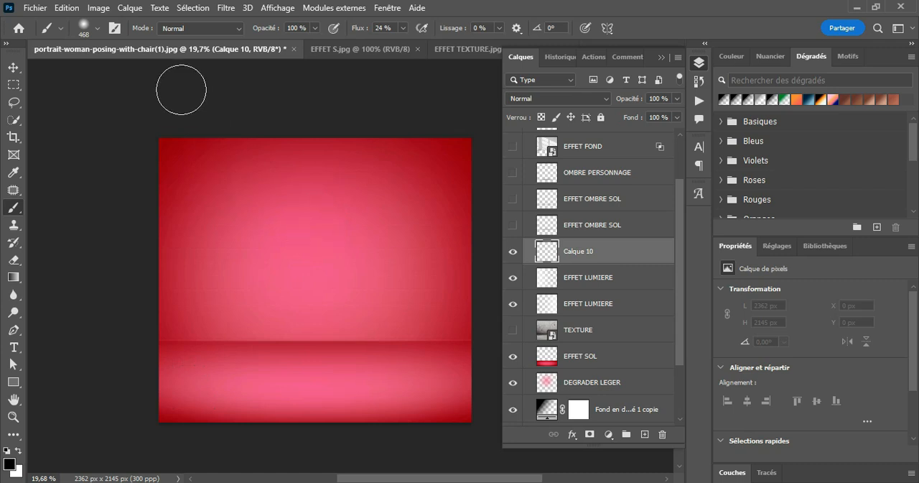
left_click(99, 27)
left_click_drag(150, 71, 160, 72)
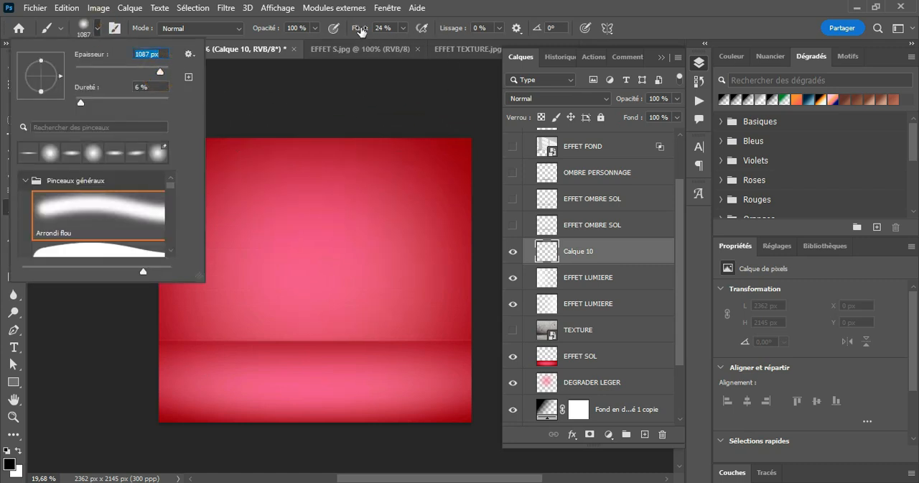
left_click_drag(361, 32, 375, 32)
left_click(321, 254)
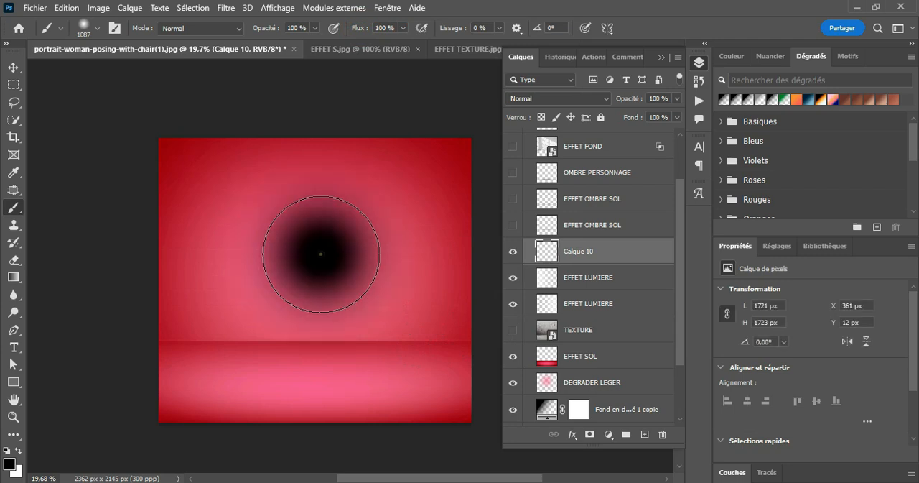
left_click(321, 254)
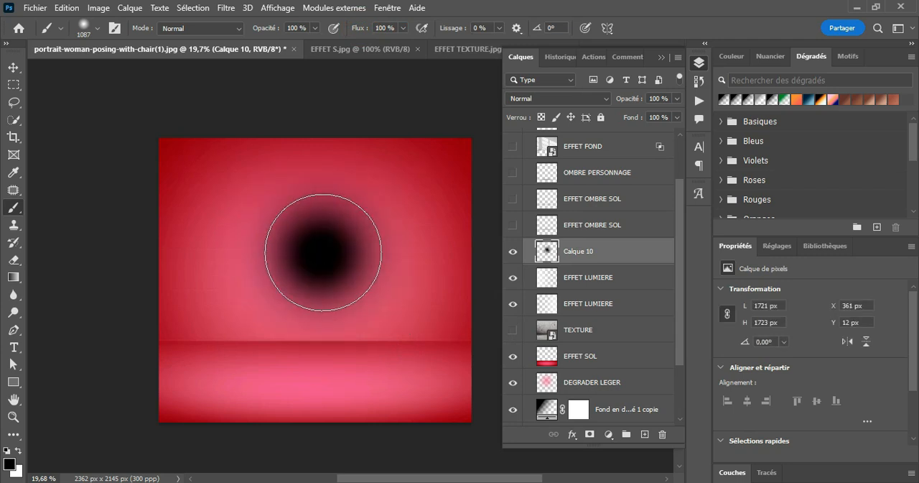
Squash the black spot with Distorsion into a thin ellipse about 119 px high just below the floor line.
key("ctrl+t")
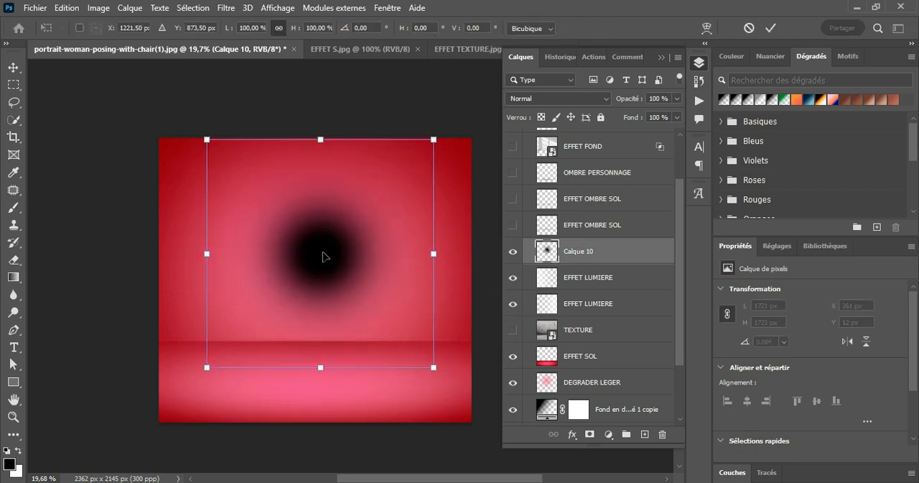
right_click(323, 257)
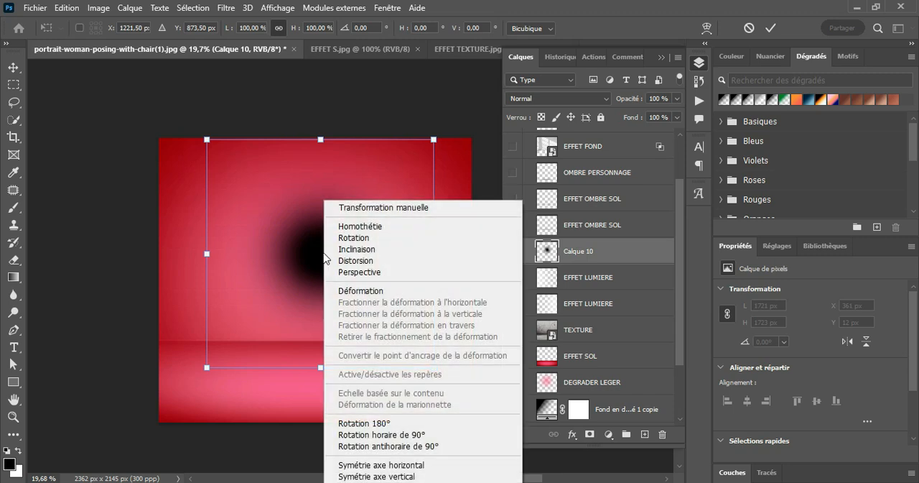
left_click(356, 257)
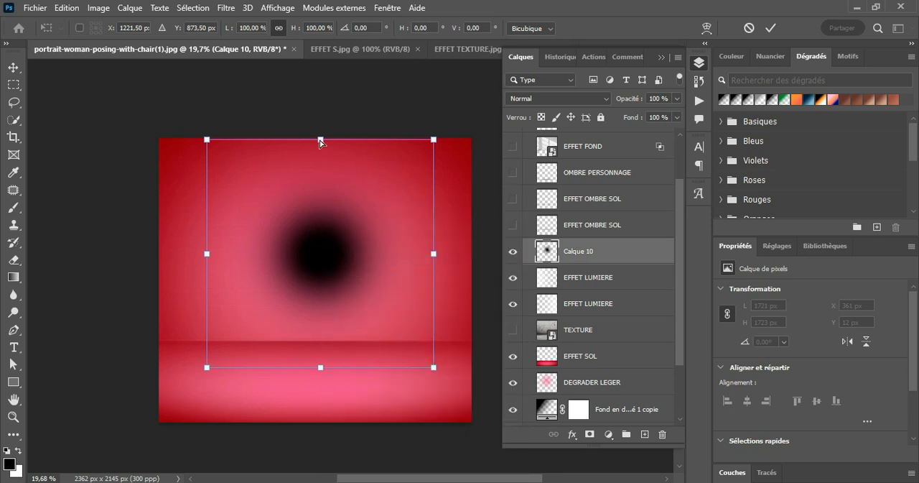
left_click_drag(320, 140, 316, 344)
left_click(769, 28)
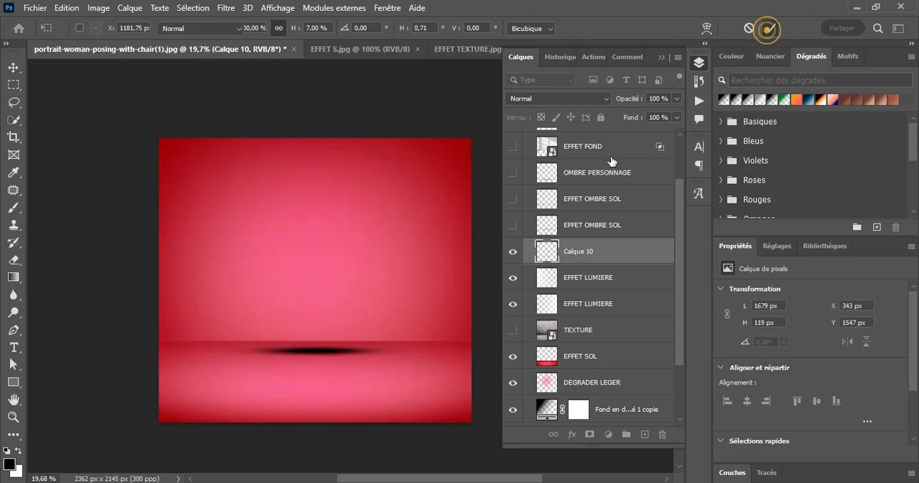
Scale the black ellipse on Calque 10 to 312 %, and flatten it to about 137 % height over the floor line.
key("ctrl+t")
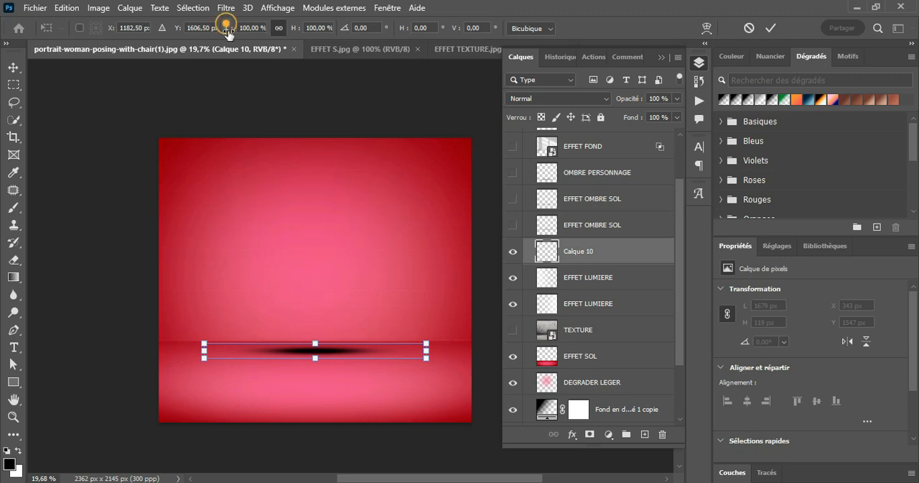
left_click_drag(227, 28, 371, 69)
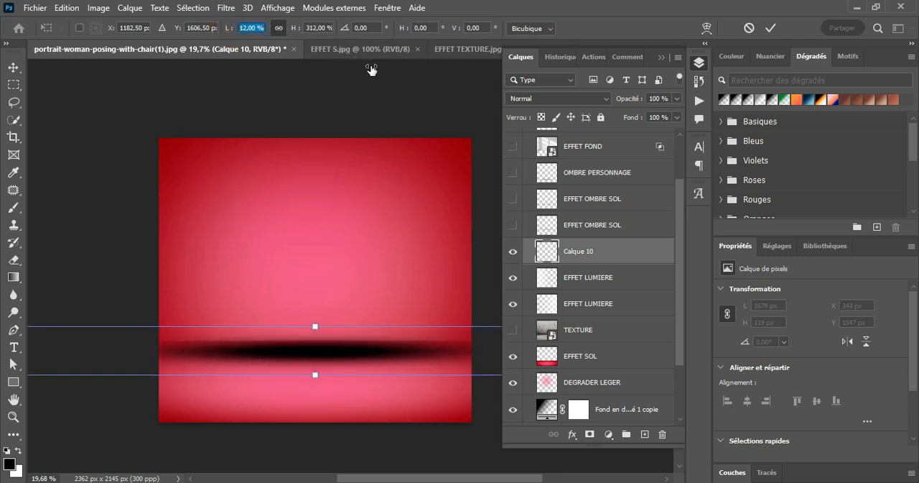
right_click(341, 337)
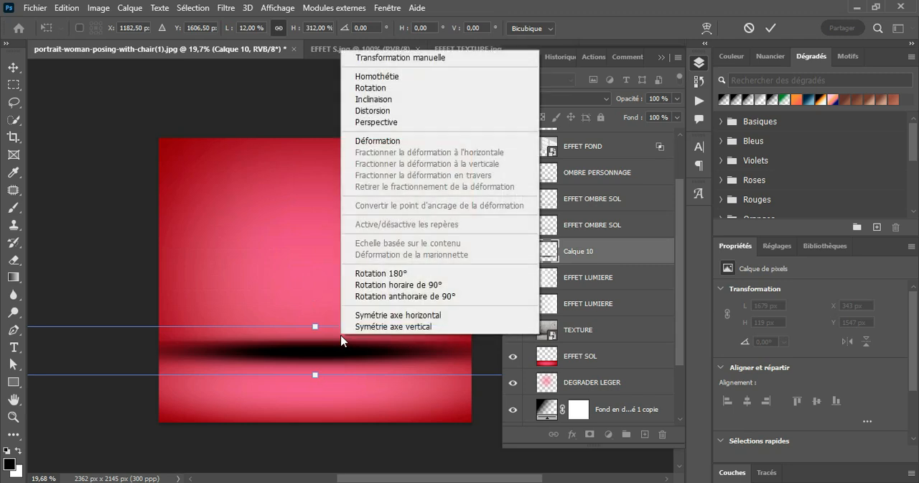
left_click(377, 122)
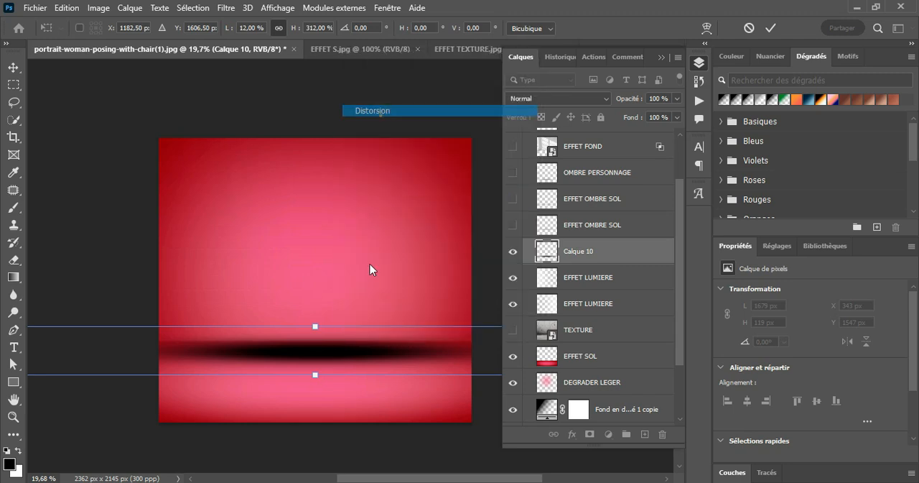
left_click(315, 375)
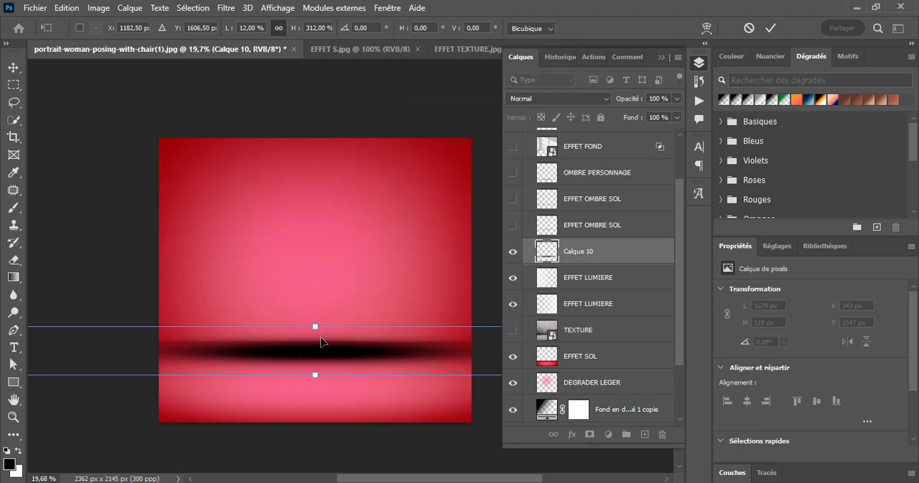
left_click_drag(313, 326, 343, 340)
key("Down")
key("Down")
key("Down")
key("Down")
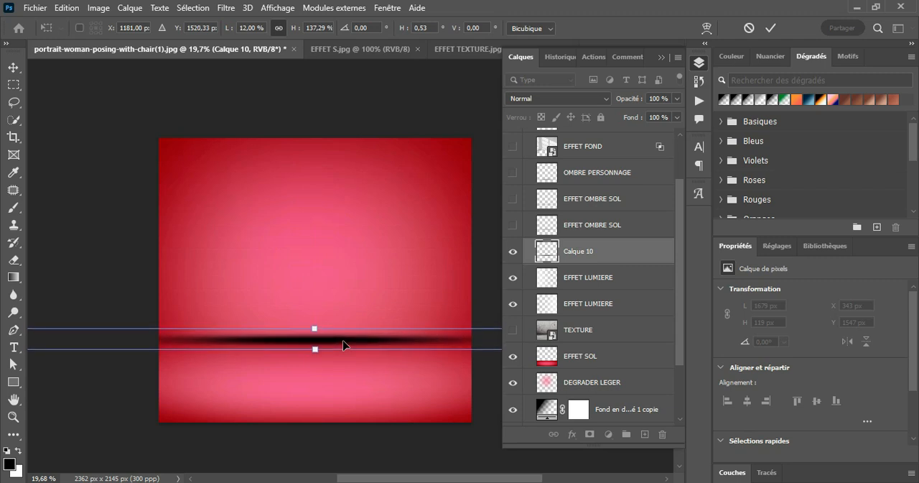
key("Down")
key("Down")
key("Down")
key("Down")
key("Down")
key("Down")
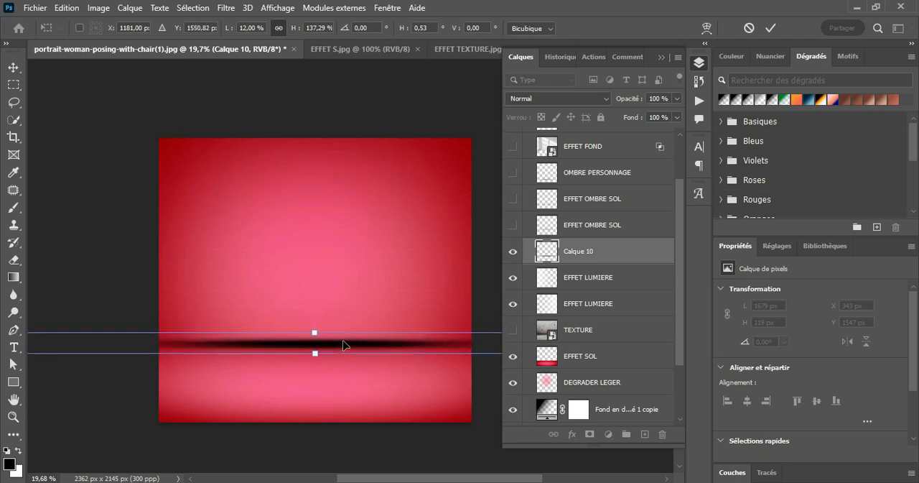
left_click(762, 27)
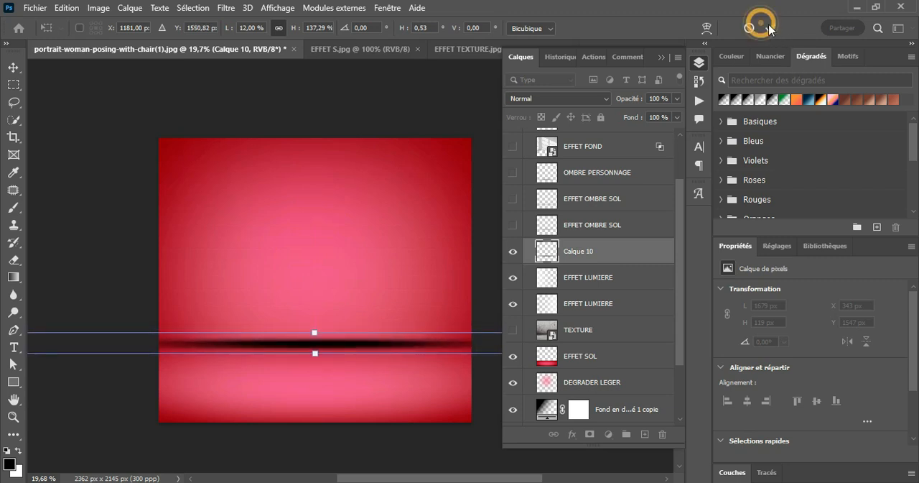
Apply a Flou gaussien with a radius of 31,8 pixels to the black shadow band on Calque 10.
key("b")
left_click(222, 11)
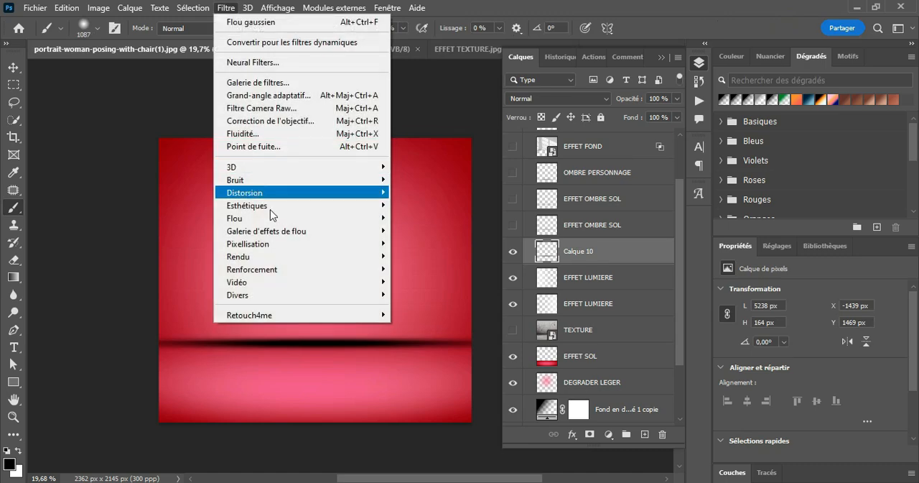
mouse_move(349, 218)
left_click(438, 282)
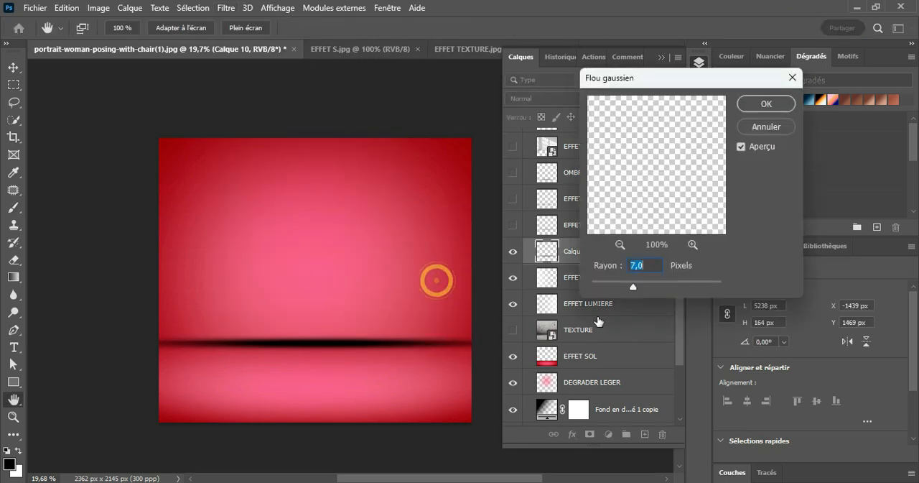
left_click_drag(633, 287, 655, 290)
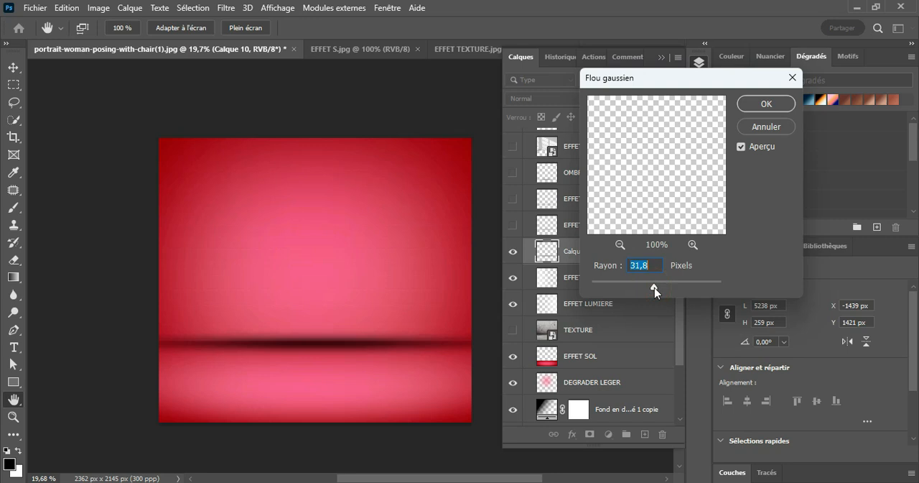
left_click(760, 102)
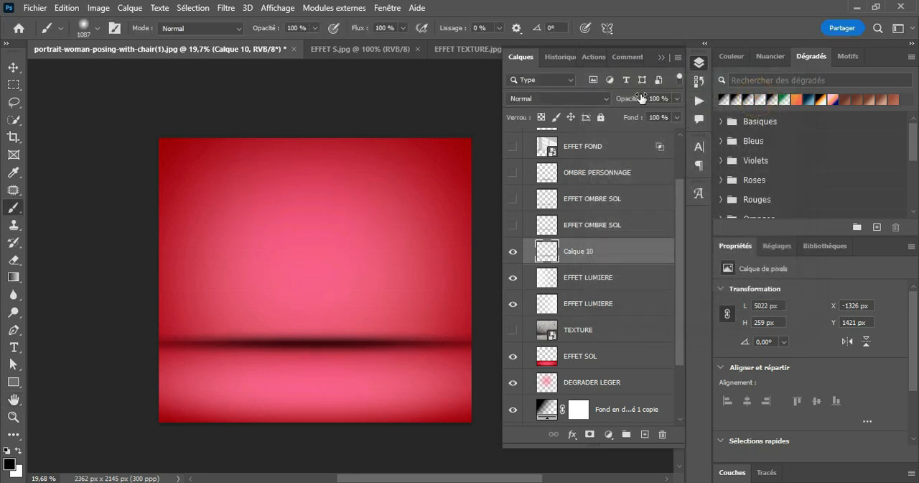
Lower Calque 10's opacity to 32 %, compare the image with and without it, and merge it down into the EFFET LUMIERE layer.
left_click_drag(631, 104, 497, 131)
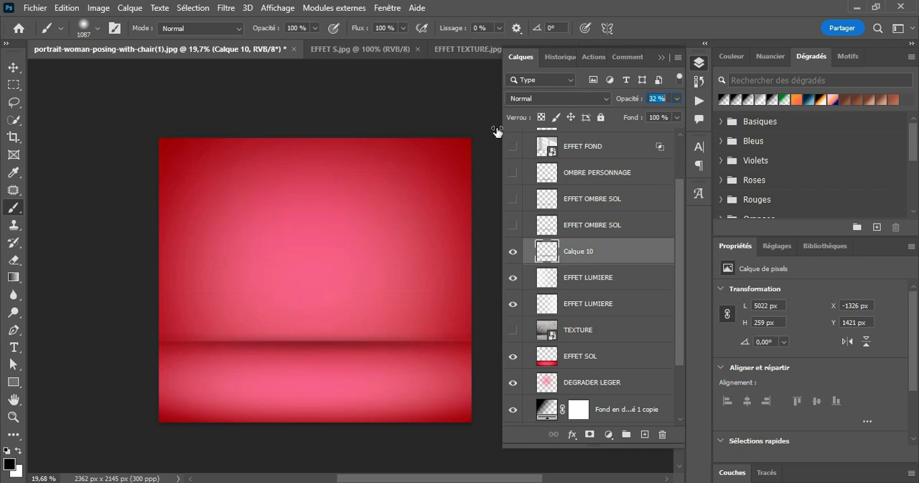
left_click(517, 256)
left_click(518, 255)
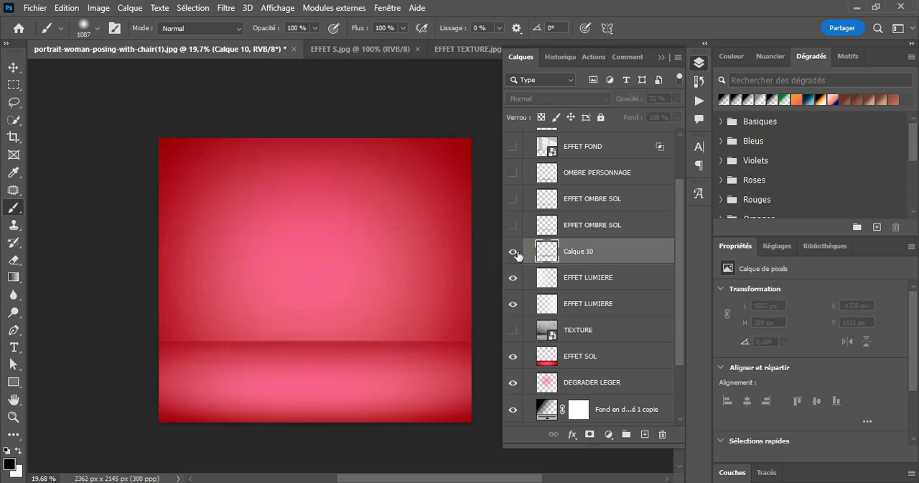
left_click(518, 255)
left_click(517, 256)
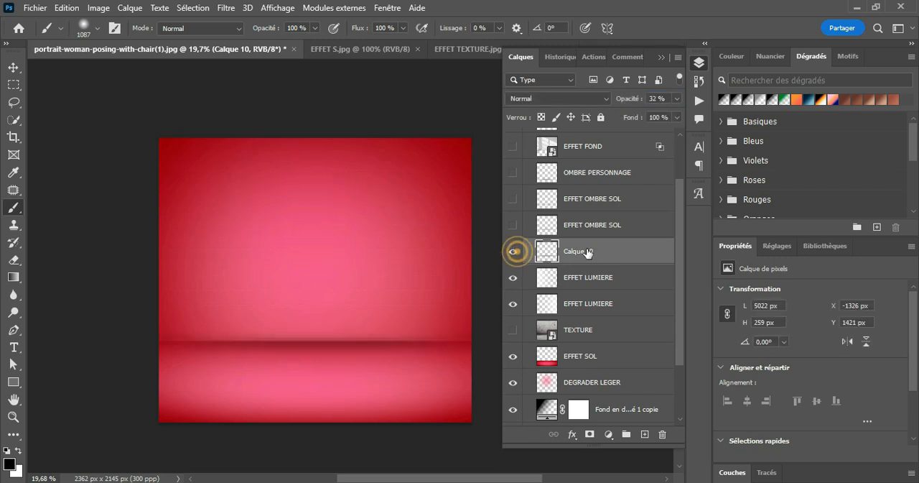
key("ctrl+e")
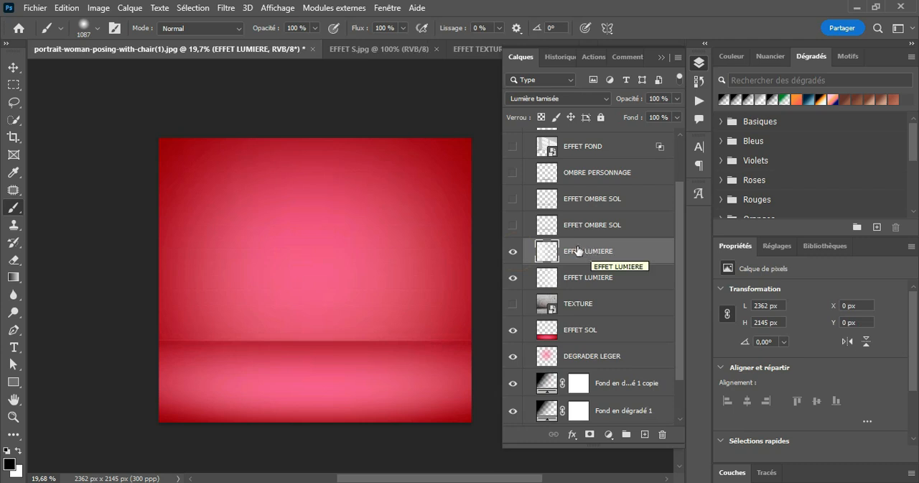
Make both EFFET OMBRE SOL layers visible and select the upper one.
left_click(572, 227)
left_click(512, 225)
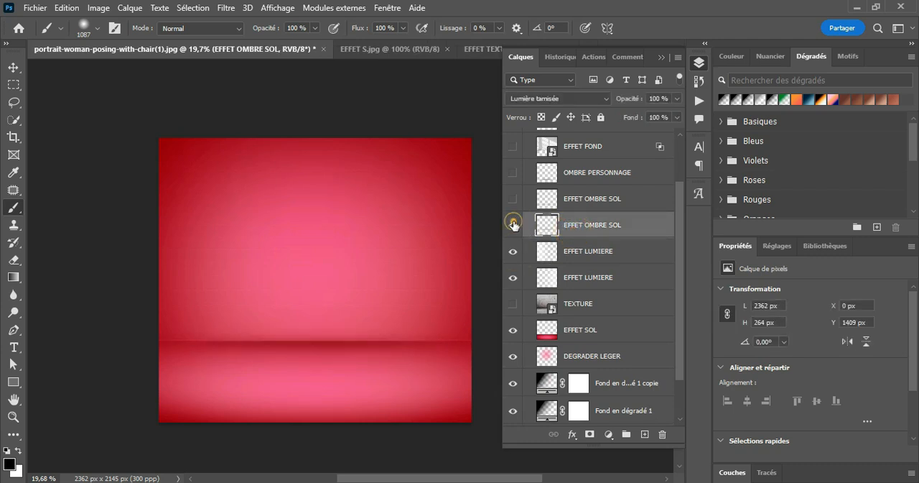
left_click(514, 200)
left_click(586, 179)
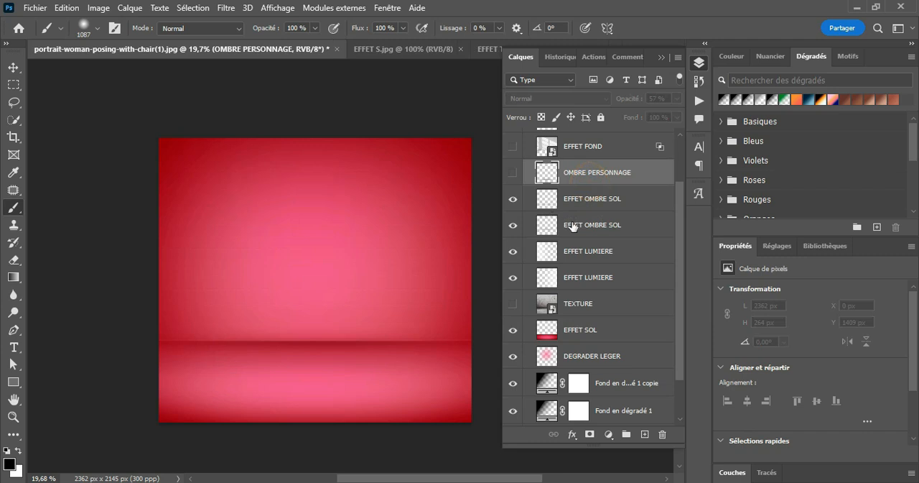
left_click(572, 224)
left_click(591, 204)
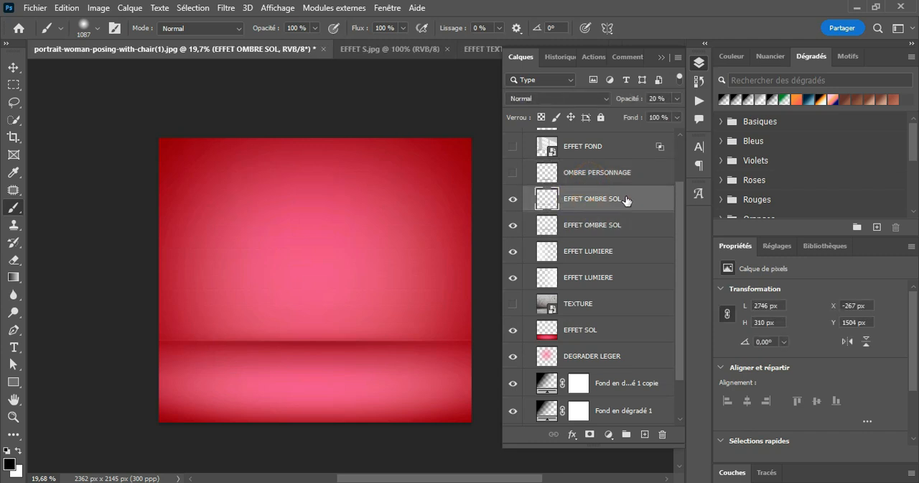
Show the woman's layer Calque 1 and the OMBRE PERSONNAGE shadow layer on the floor beneath her.
scroll(602, 185, "up", 2)
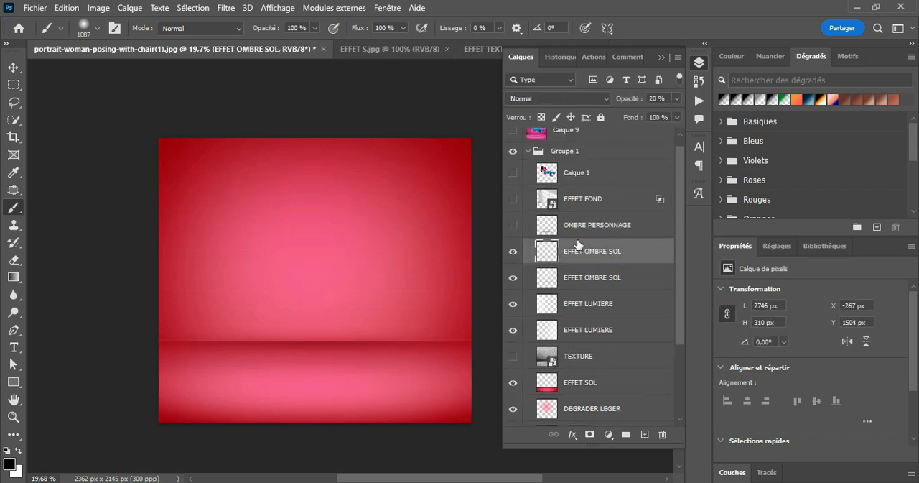
left_click(513, 174)
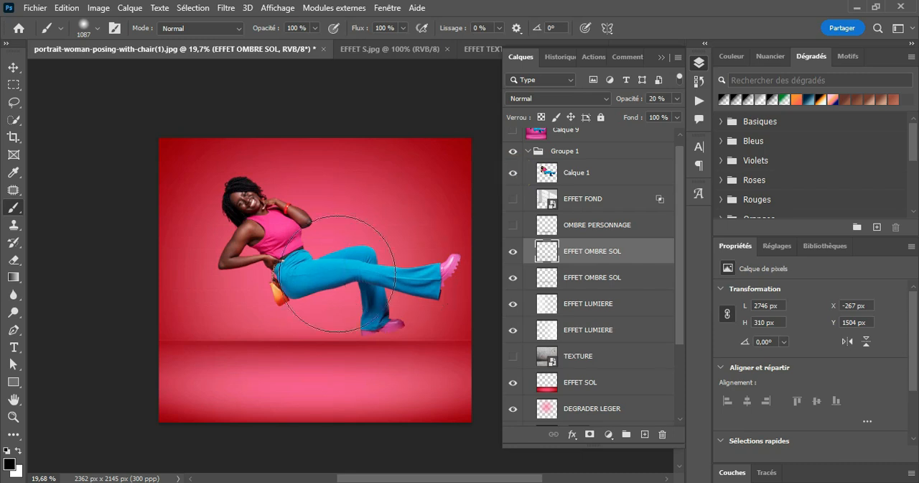
left_click(15, 68)
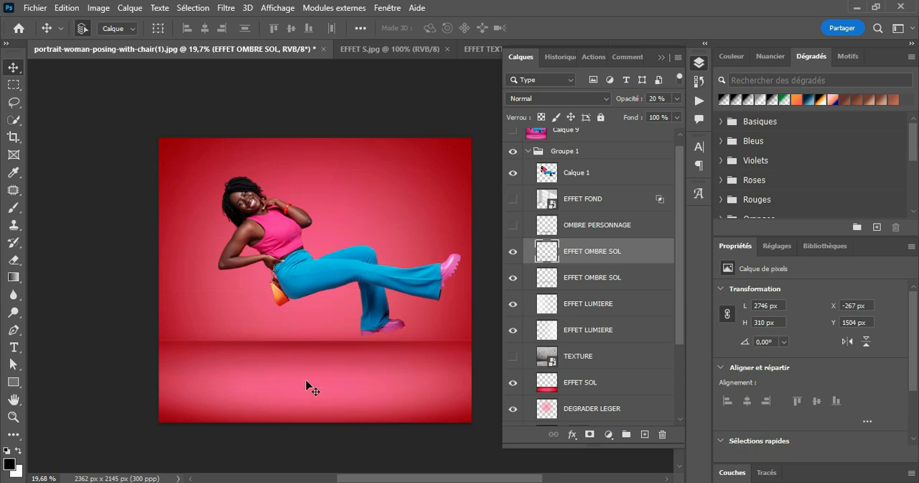
left_click(576, 229)
left_click(513, 224)
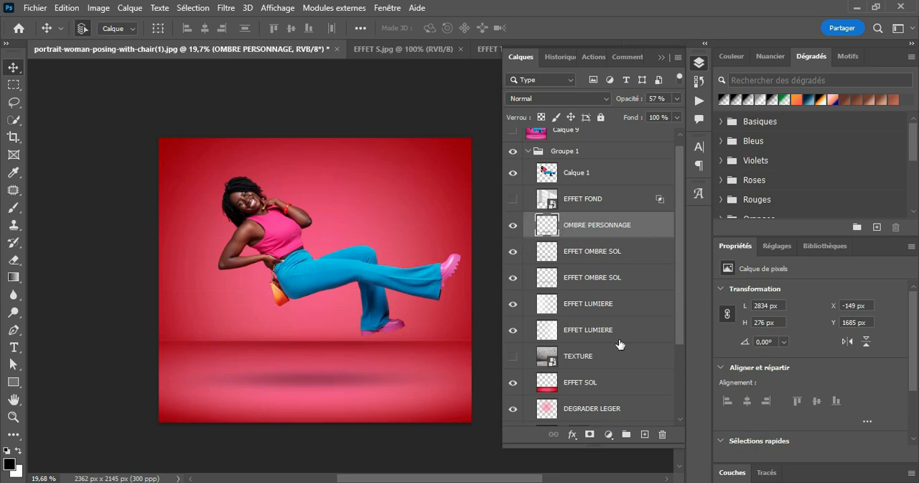
Select the TEXTURE layer, inspect the plain background up close, and make the texture visible over the wall and floor.
scroll(619, 344, "down", 3)
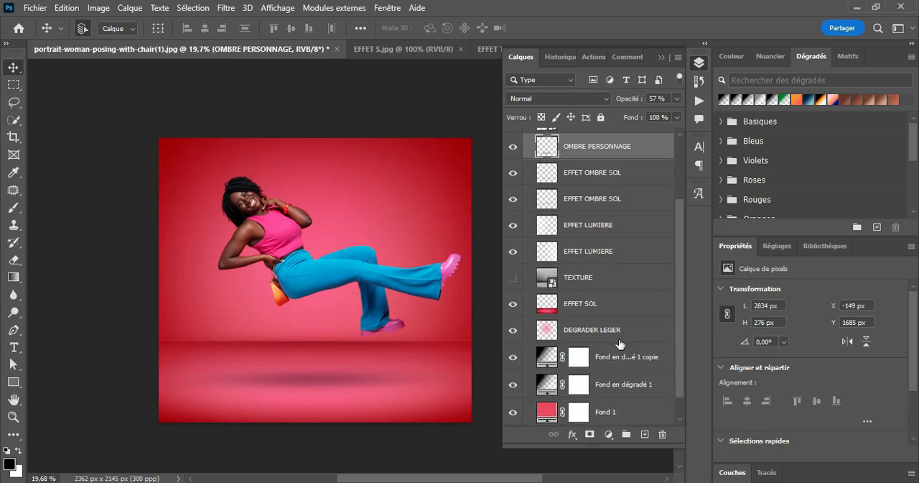
left_click(586, 280)
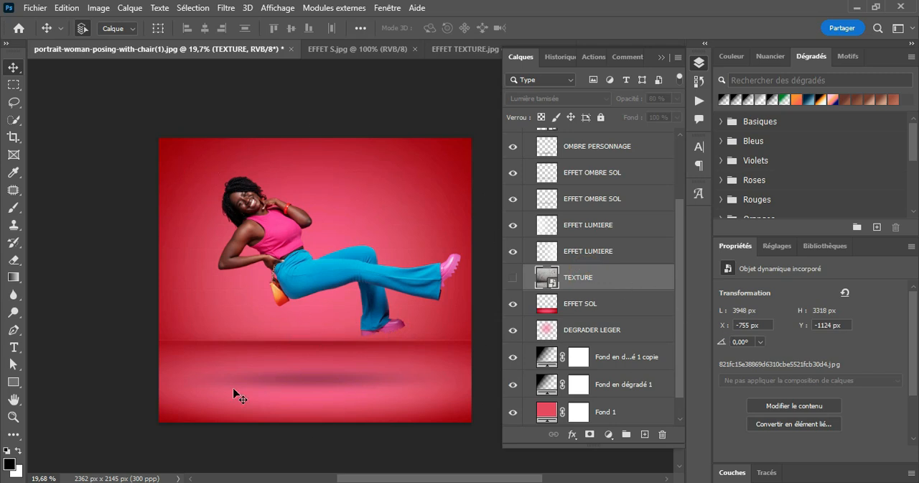
left_click(12, 417)
left_click(391, 219, "alt")
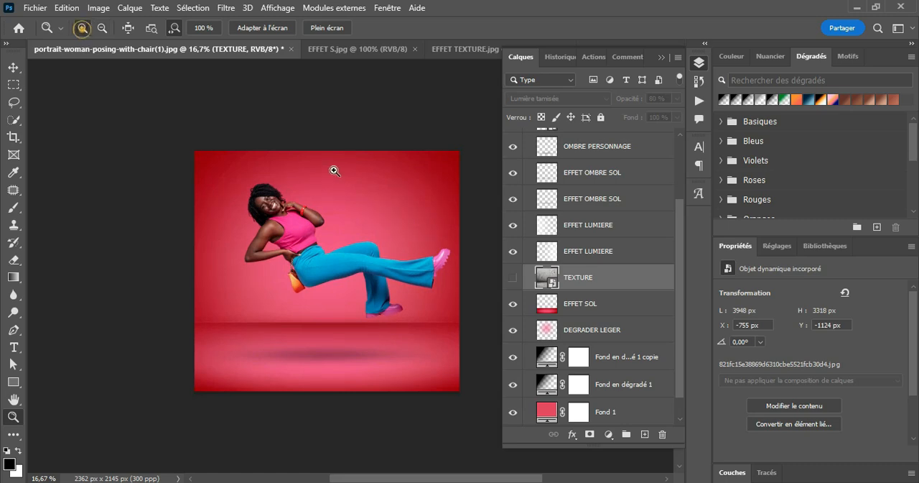
left_click(353, 193)
left_click(354, 194)
left_click(353, 193)
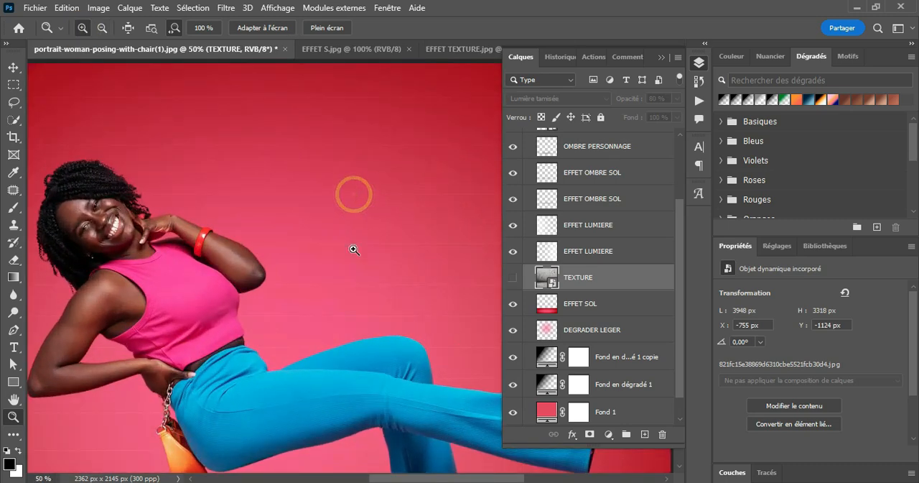
left_click(101, 28)
left_click(219, 183)
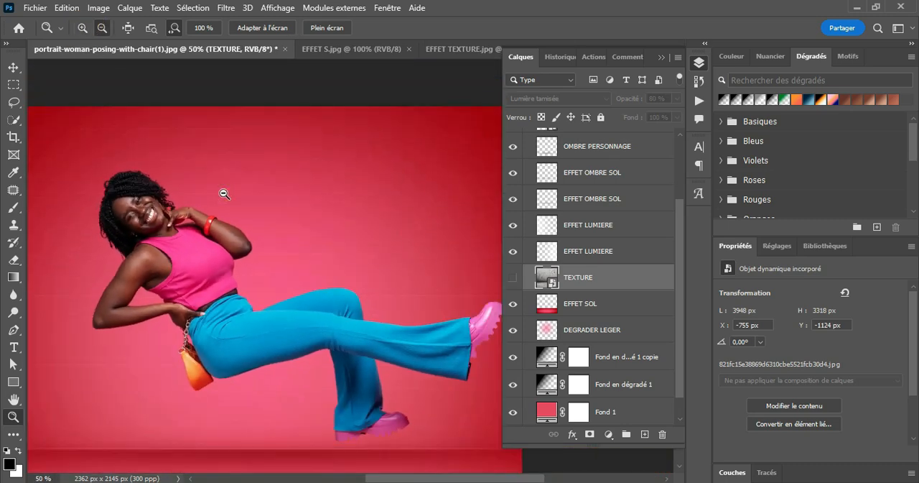
left_click(224, 191)
left_click(224, 191)
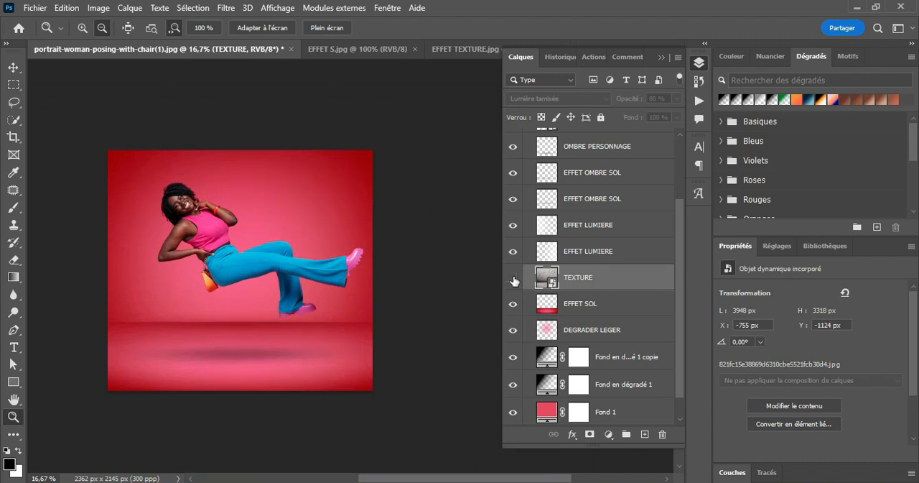
left_click(513, 277)
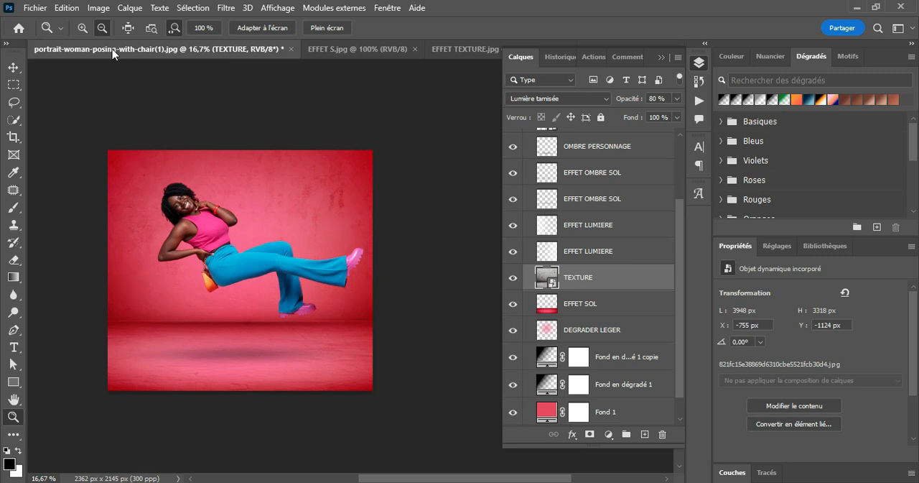
Examine the TEXTURE layer's effect and blend mode on the composite, and bring up the source document EFFET TEXTURE.jpg.
left_click(129, 227)
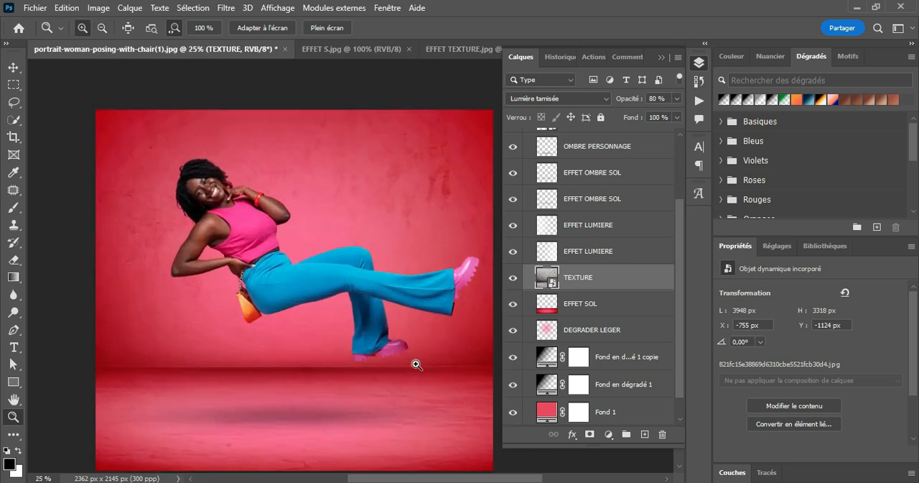
scroll(414, 363, "down", 1)
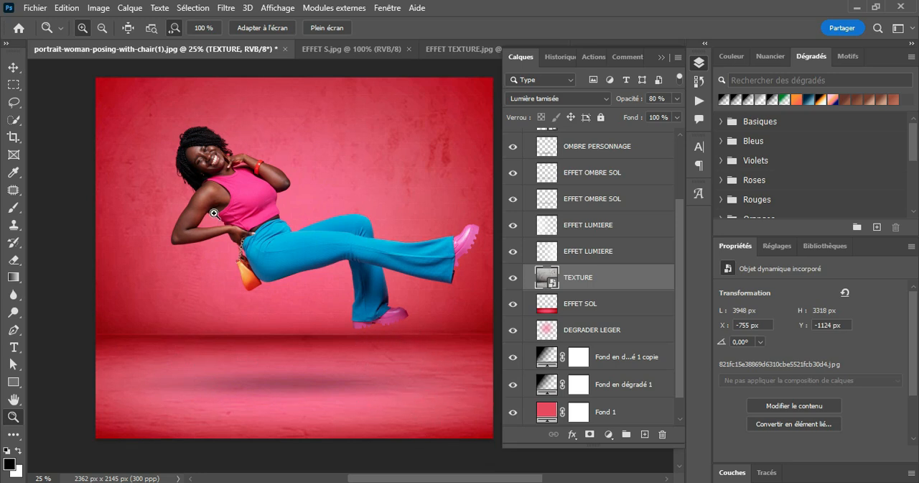
left_click(13, 67)
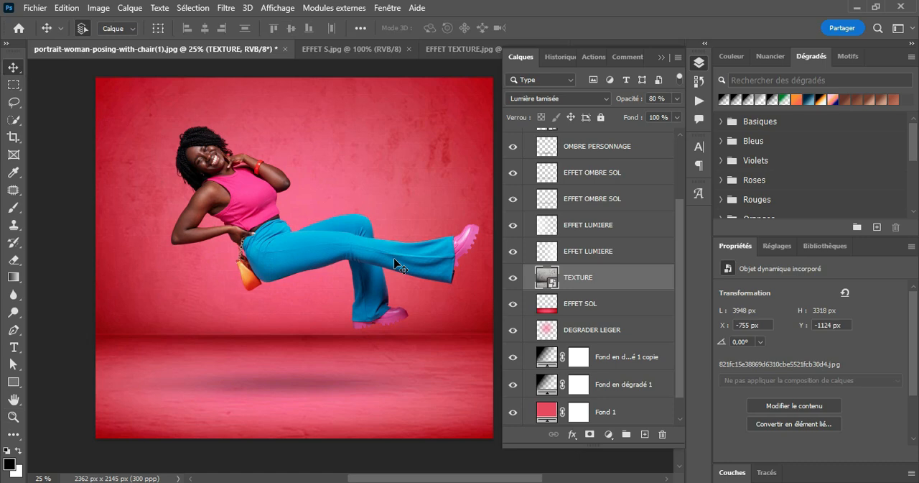
left_click(581, 106)
left_click(544, 271)
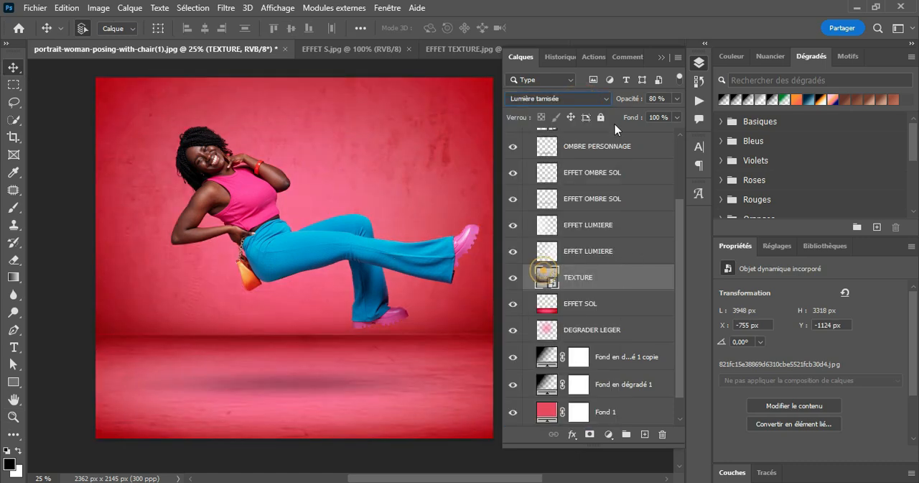
left_click(661, 57)
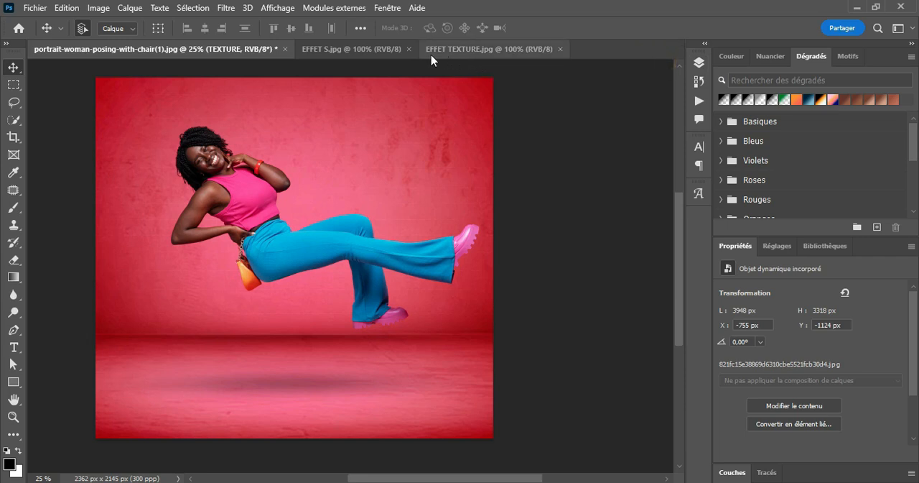
left_click(460, 50)
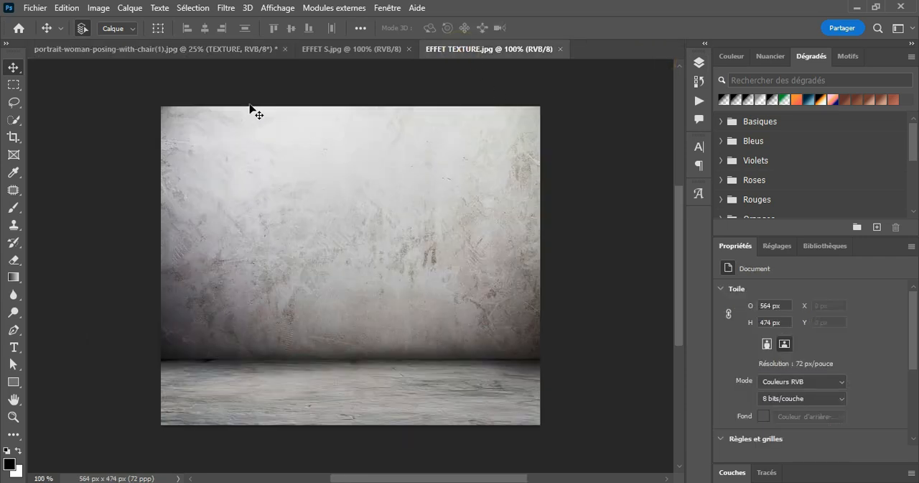
Return to the woman composite and preview the EFFET FOND layer's window shadows on and off, leaving the layer hidden.
left_click(205, 49)
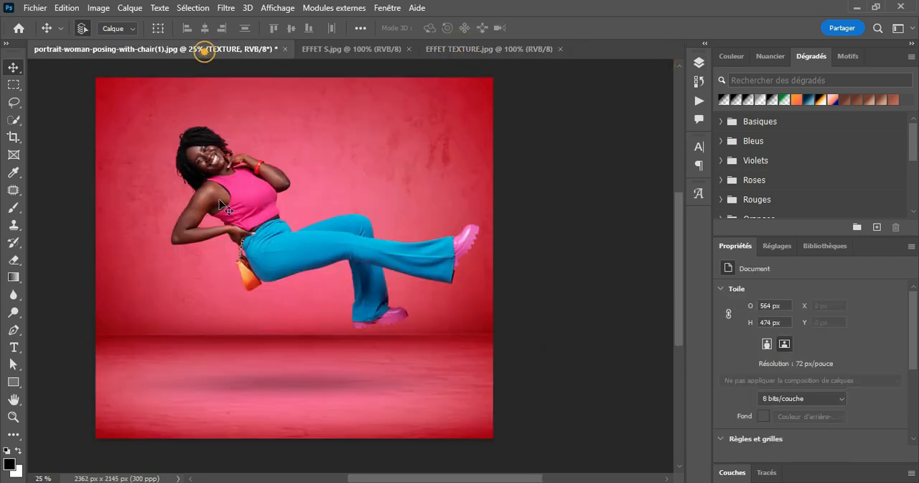
left_click(699, 62)
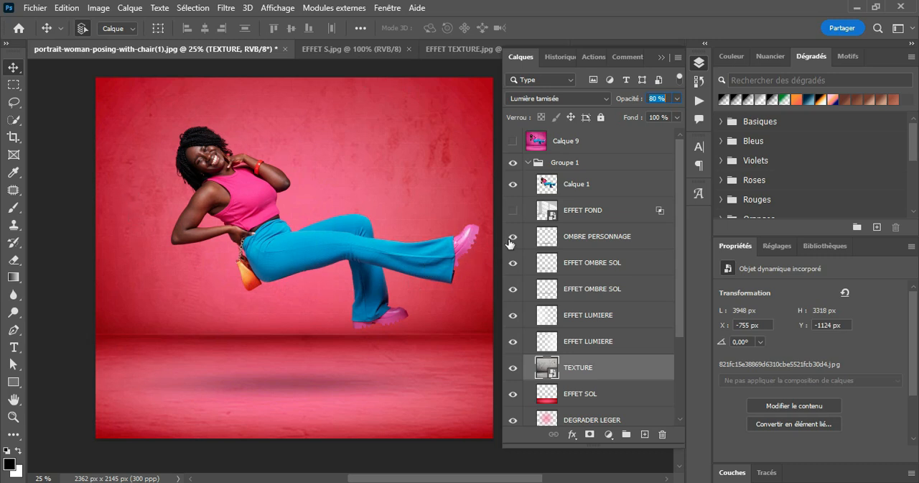
left_click(574, 213)
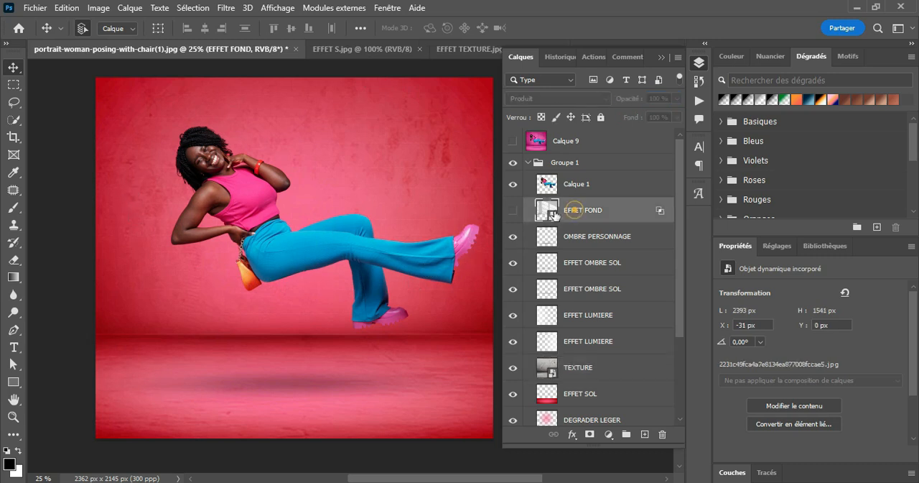
left_click(513, 210)
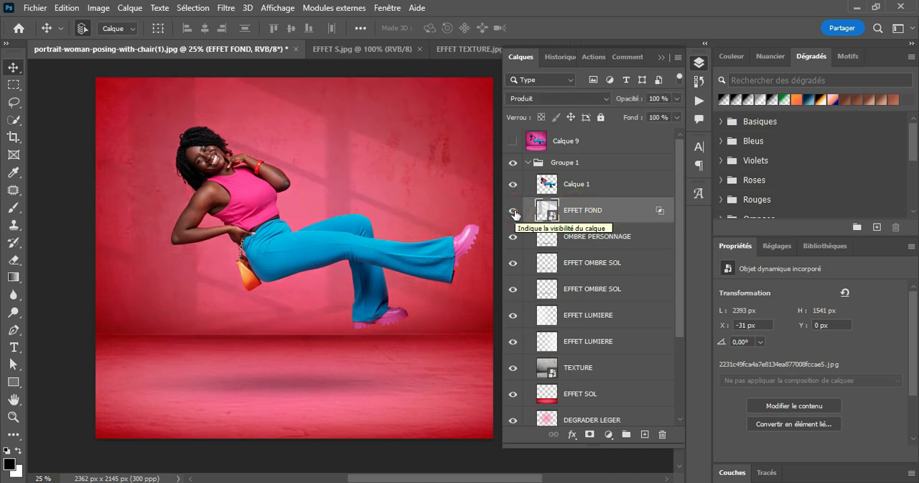
left_click(513, 211)
left_click(513, 211)
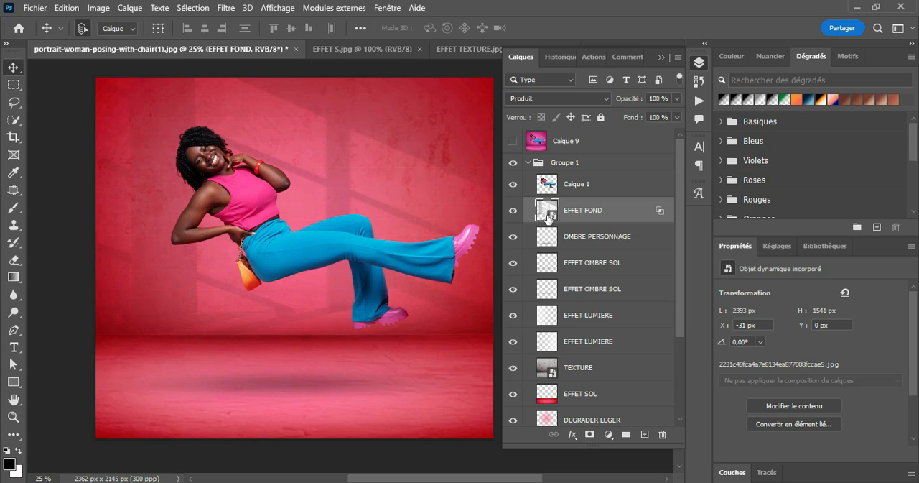
left_click(512, 211)
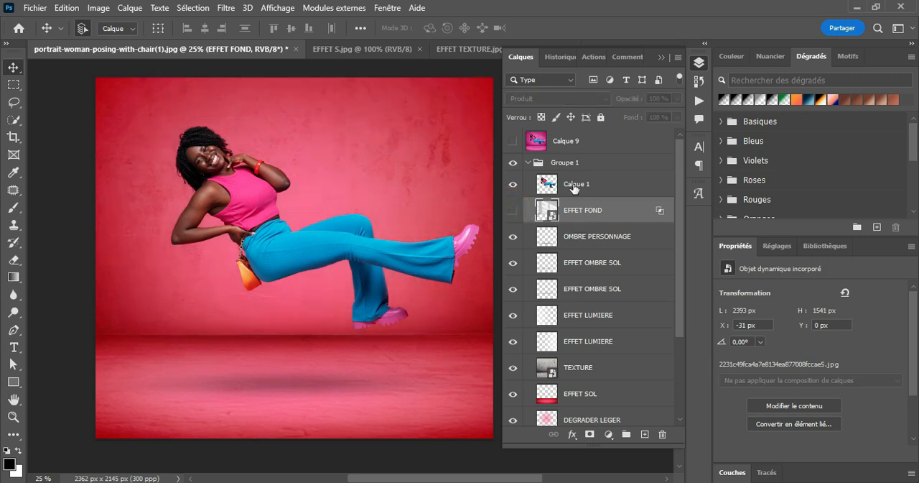
Unlock the background layer in EFFET S.jpg and bring the window-shadow image into the woman composite.
left_click(462, 51)
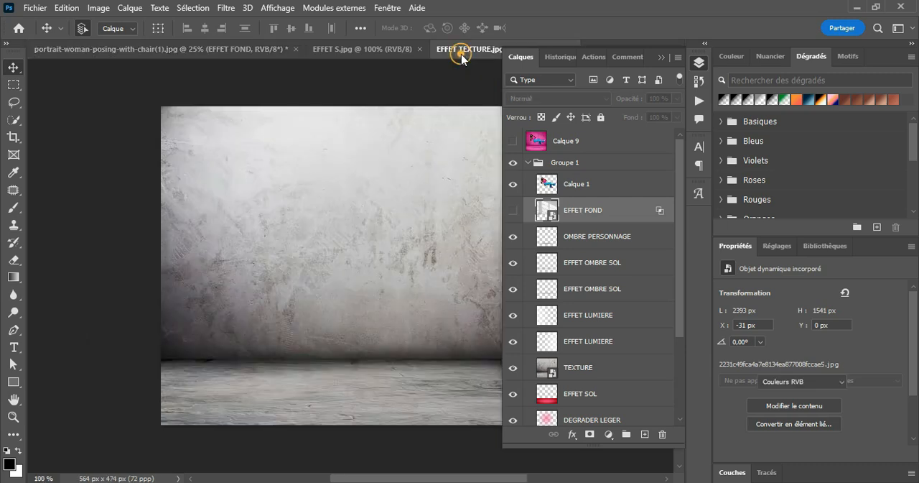
left_click(393, 49)
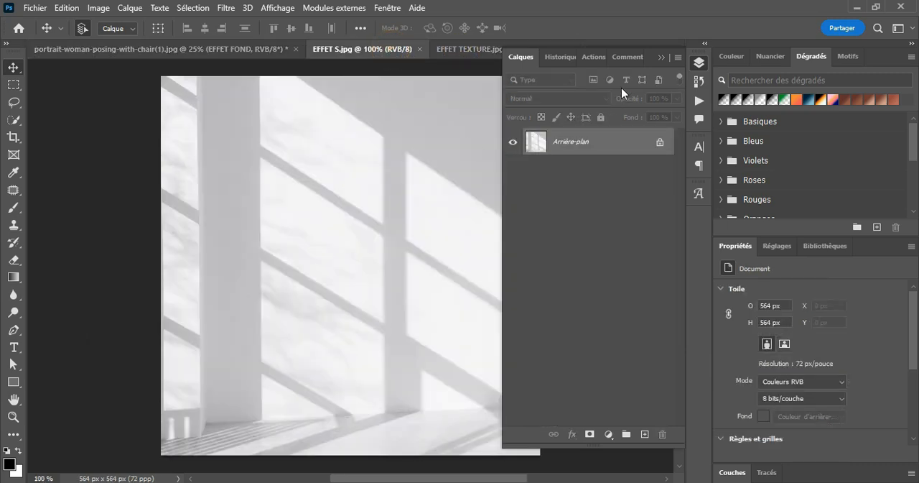
left_click(661, 57)
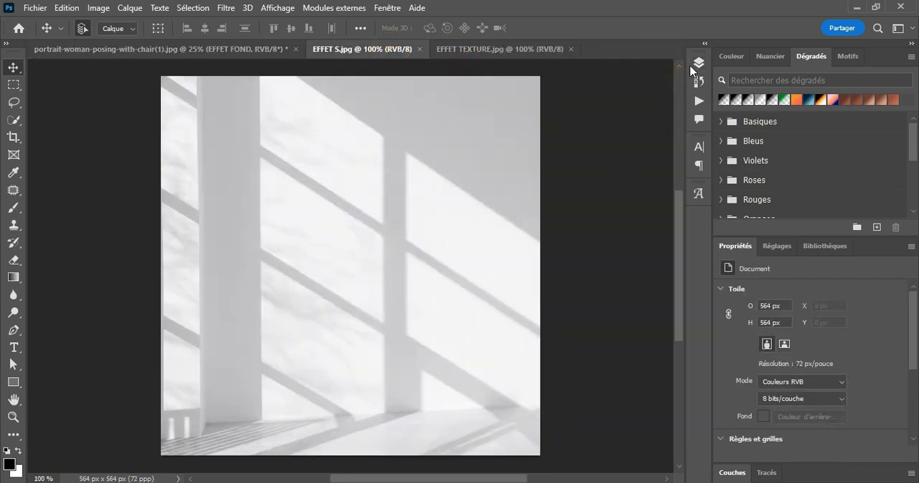
left_click(693, 64)
left_click(659, 141)
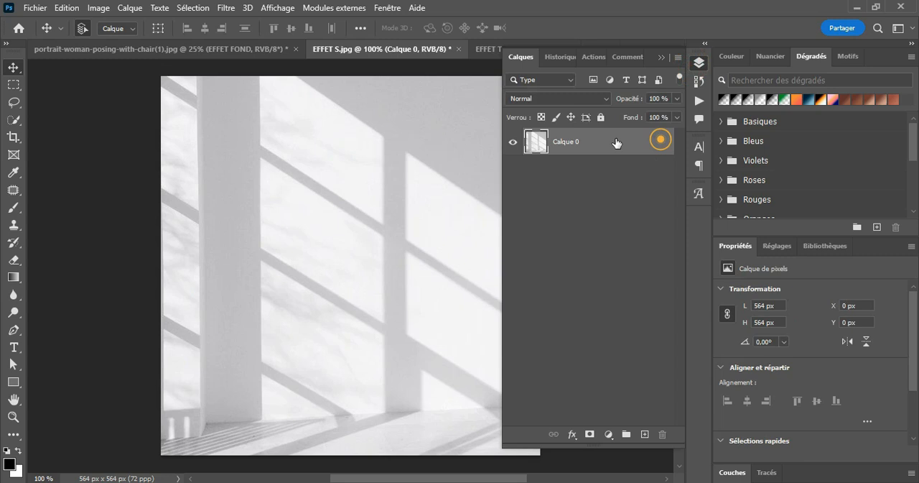
left_click(661, 57)
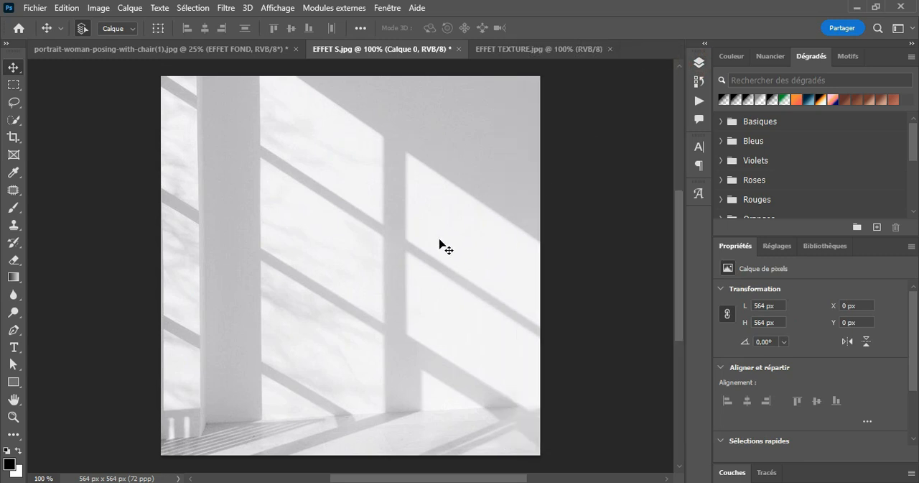
left_click_drag(440, 246, 219, 49)
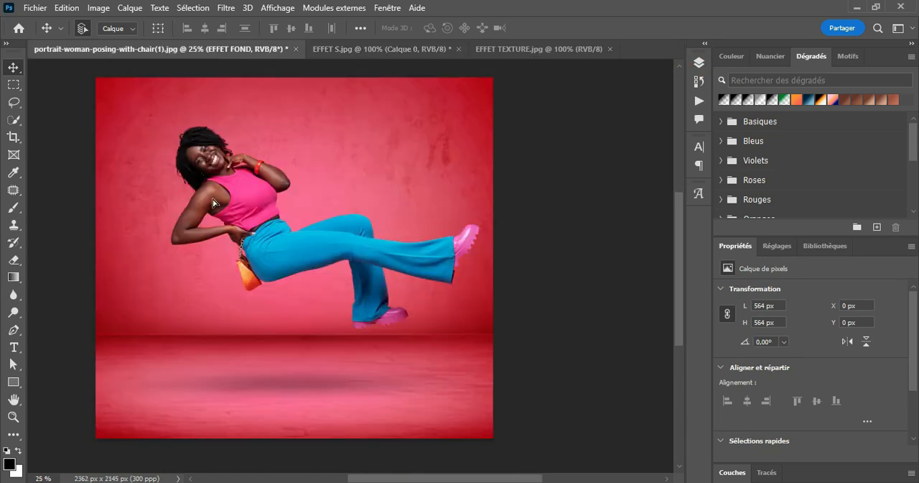
left_click_drag(212, 203, 213, 204)
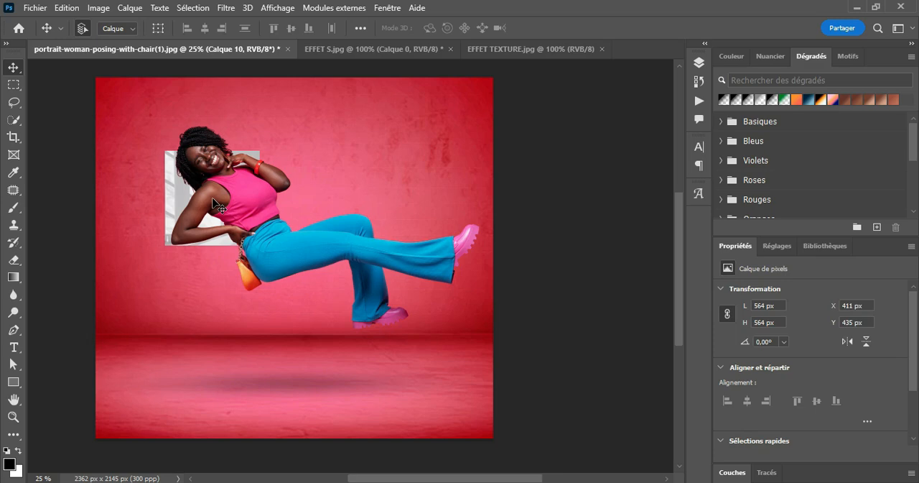
Convert the imported window-shadow layer Calque 10 to a smart object and keep it selected.
left_click(699, 62)
right_click(605, 219)
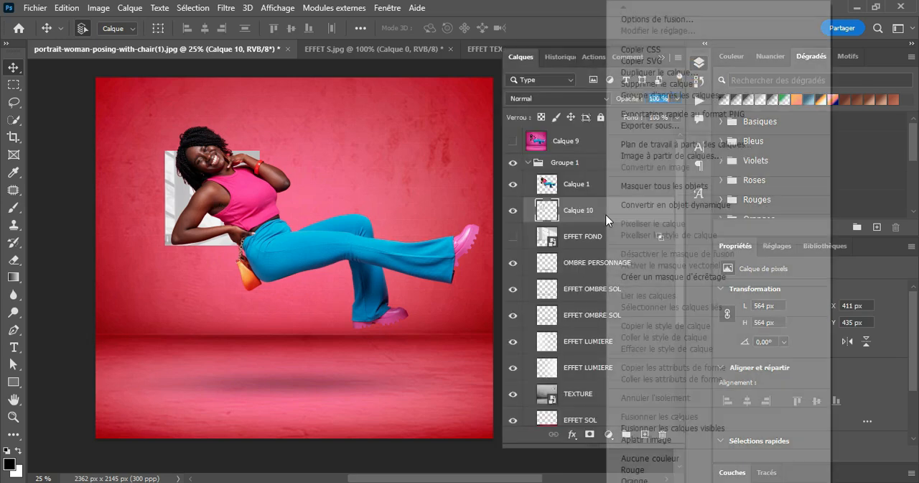
left_click(646, 206)
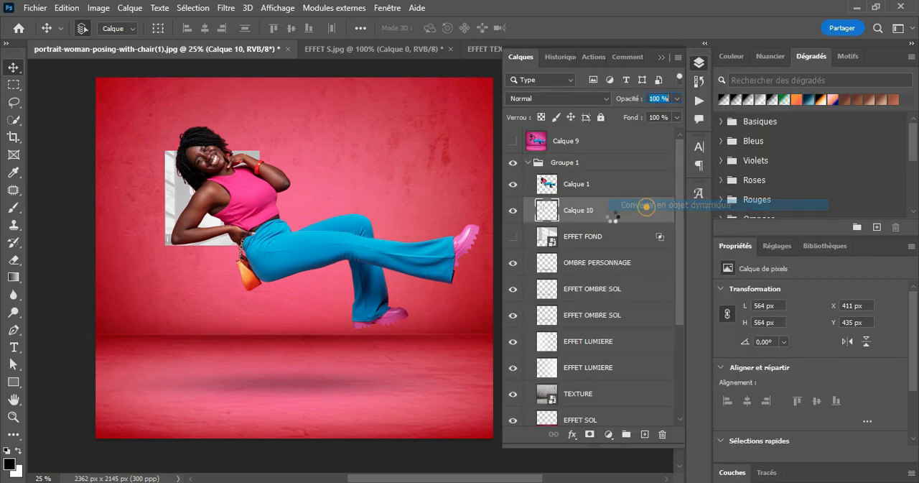
left_click(596, 238)
left_click(596, 215)
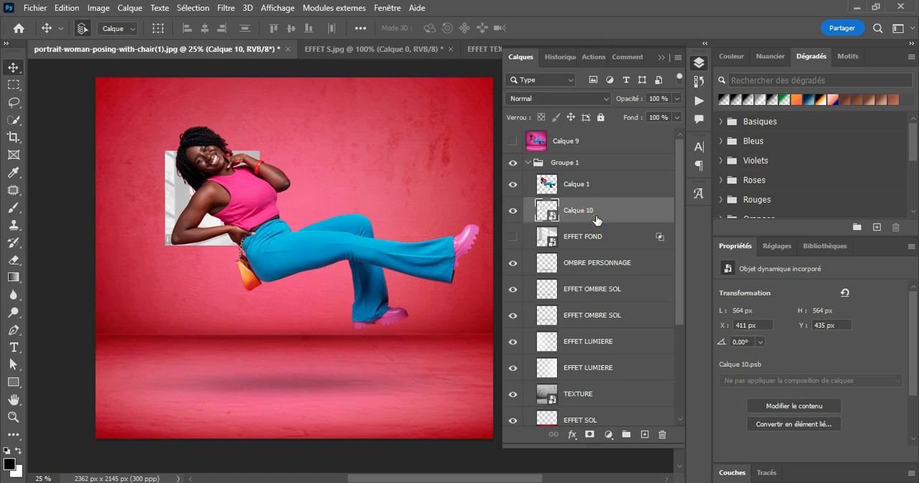
Scale Calque 10 to about 272% so it spans from the canvas's upper-left corner down to the floor line.
left_click(66, 8)
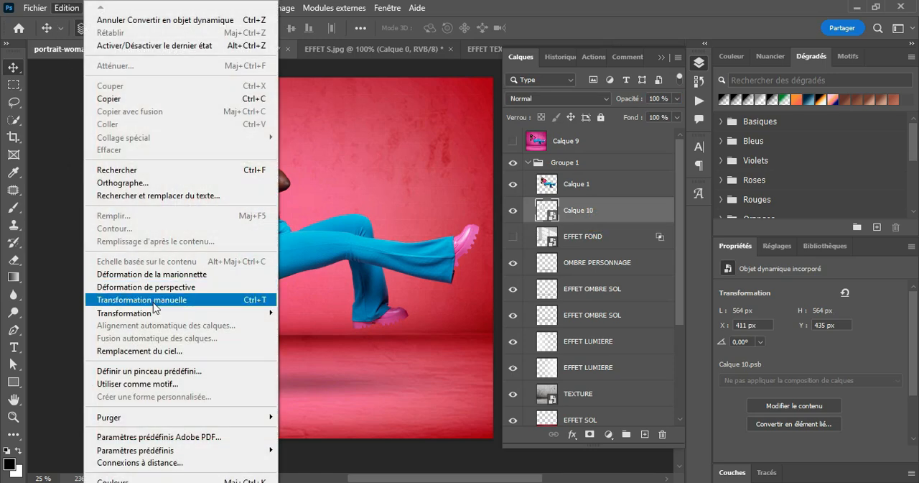
left_click(154, 300)
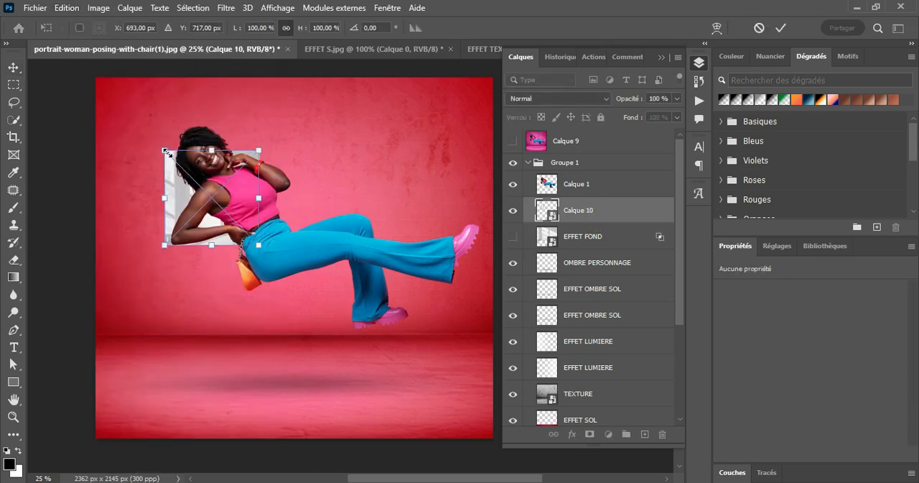
left_click_drag(165, 151, 95, 79)
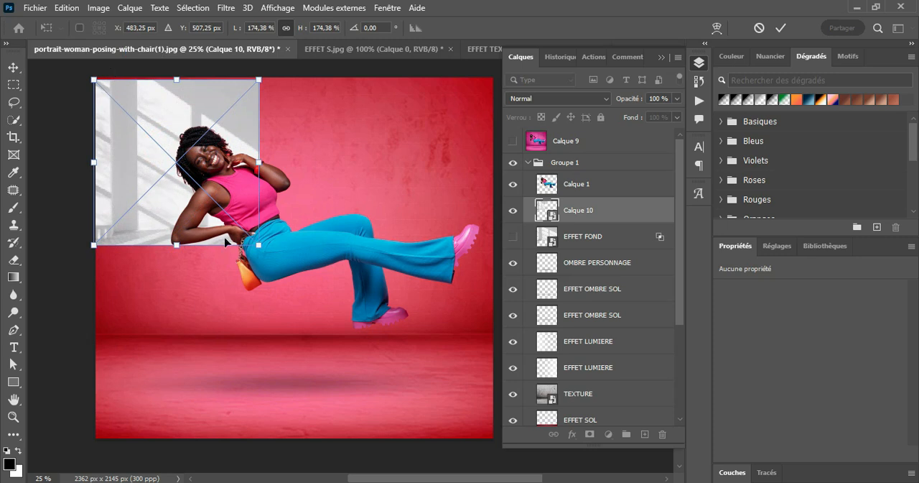
left_click_drag(260, 244, 349, 334)
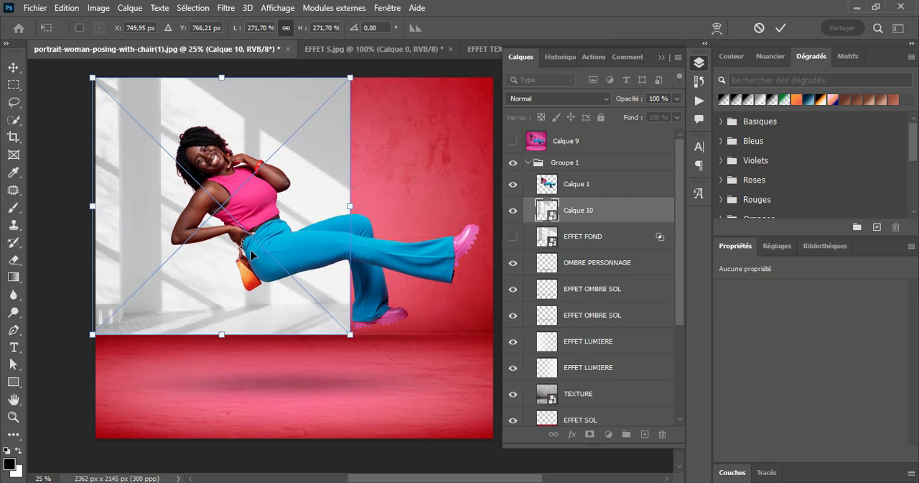
left_click(780, 28)
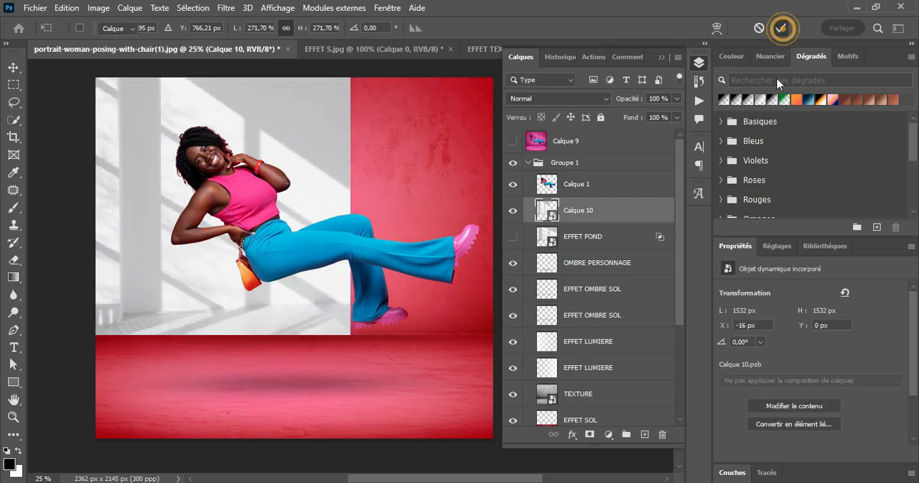
Rasterize Calque 10 and make a rectangular selection around the right-hand part of the window-shadow image.
right_click(581, 213)
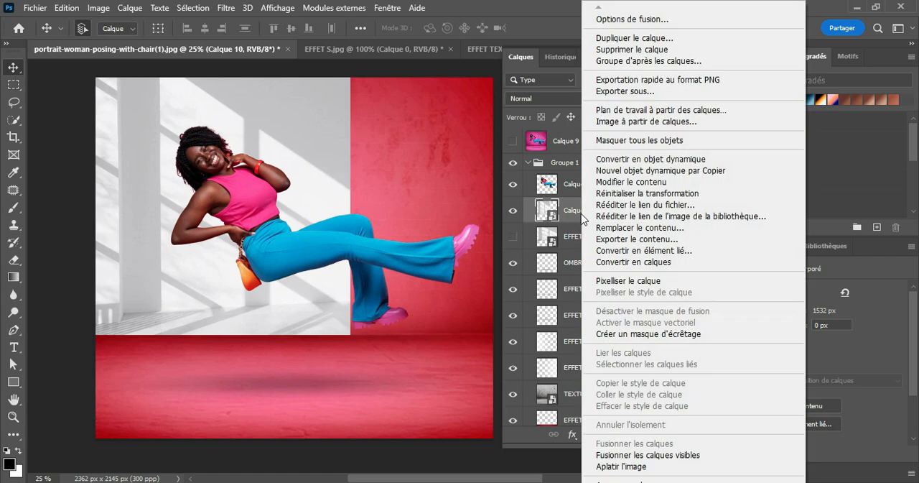
left_click(607, 281)
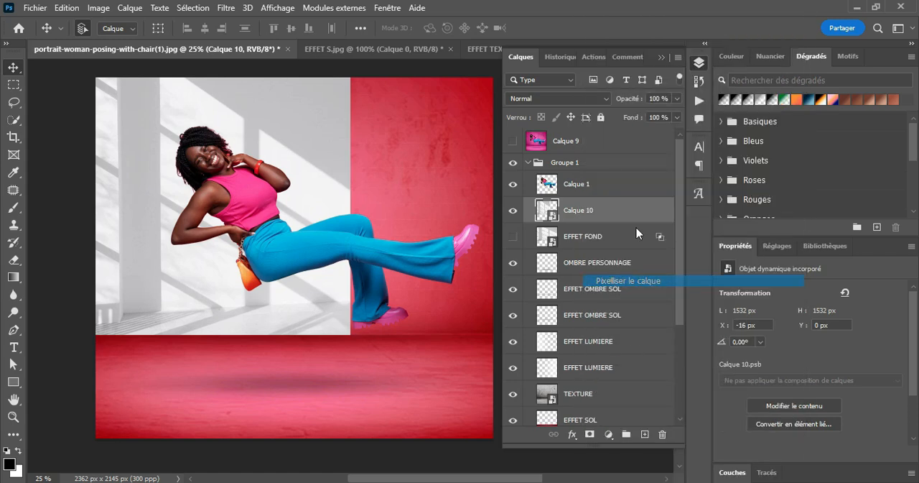
left_click(663, 58)
left_click(13, 85)
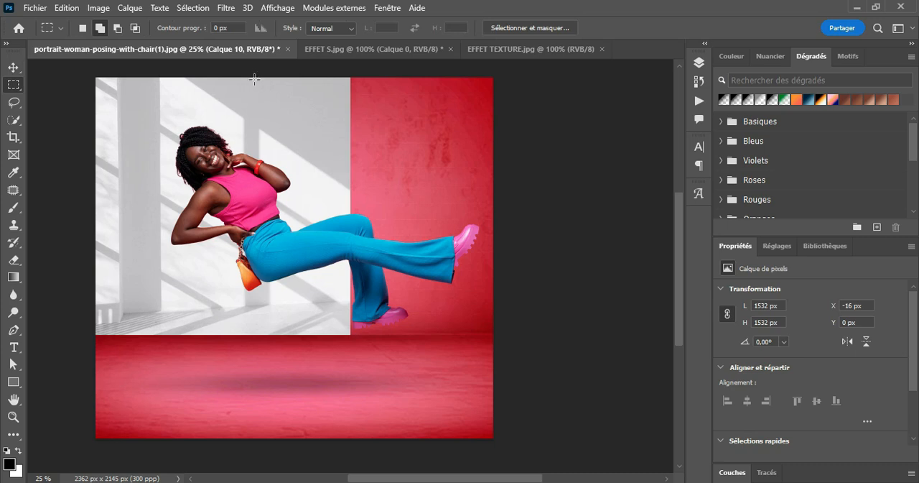
left_click_drag(250, 75, 357, 349)
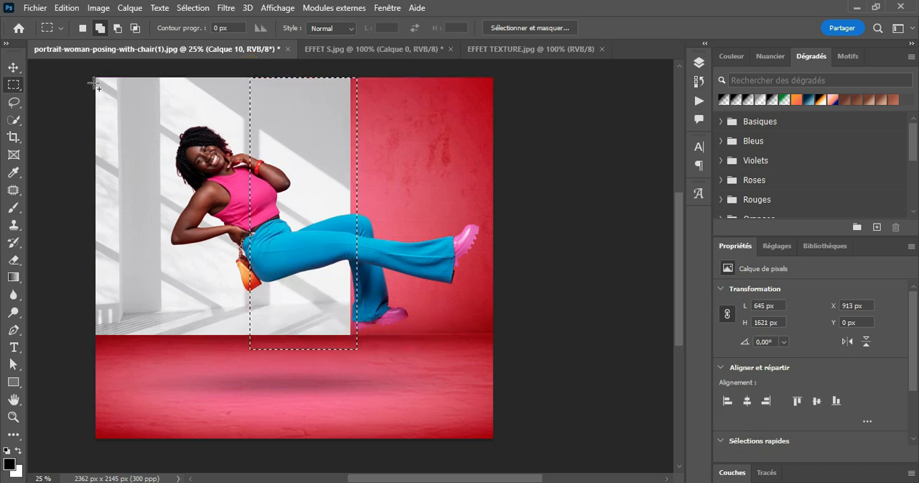
key("v")
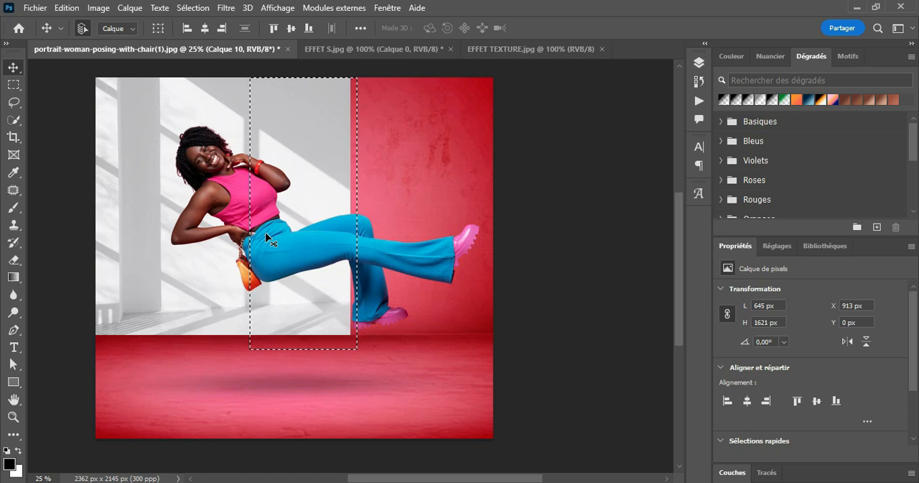
Stretch the selected part horizontally to about 243% width, past the canvas's right edge, and deselect it.
left_click(65, 9)
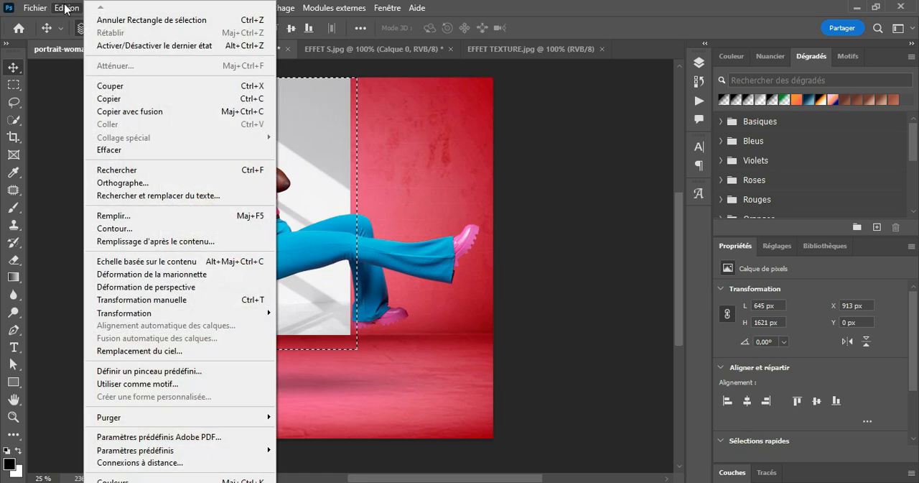
left_click(143, 299)
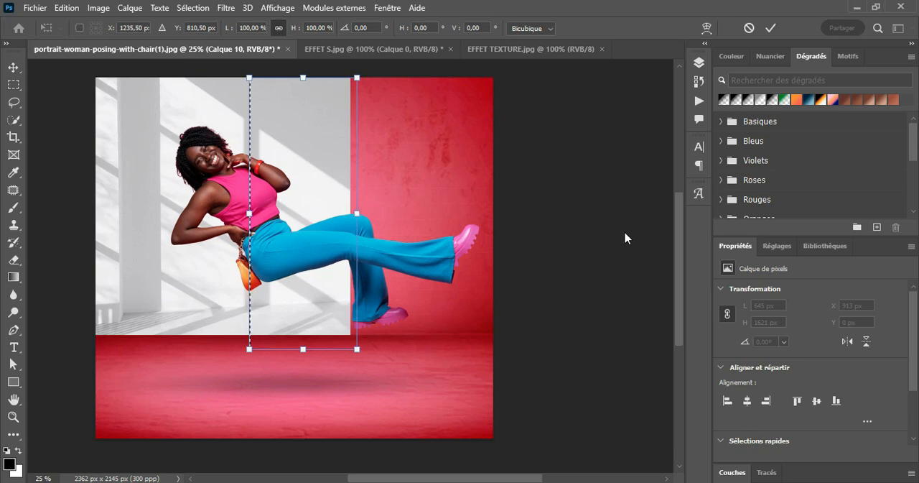
left_click_drag(354, 211, 508, 234)
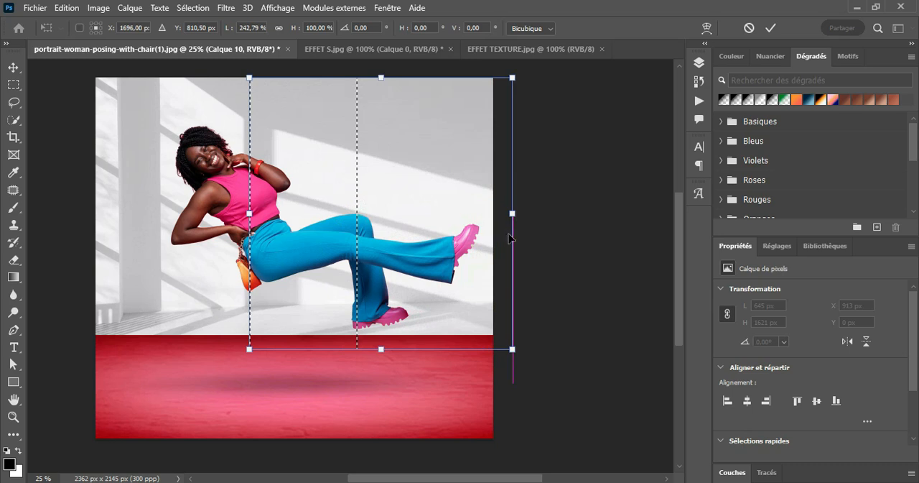
left_click(772, 29)
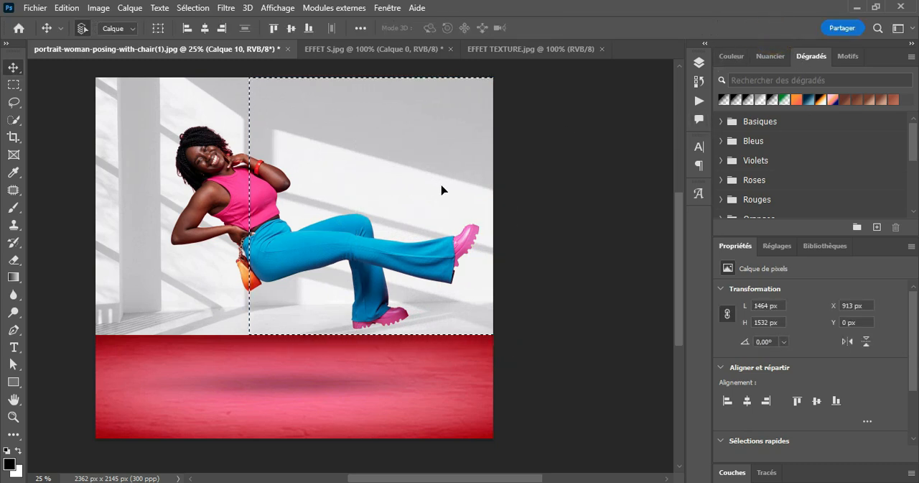
key("ctrl+d")
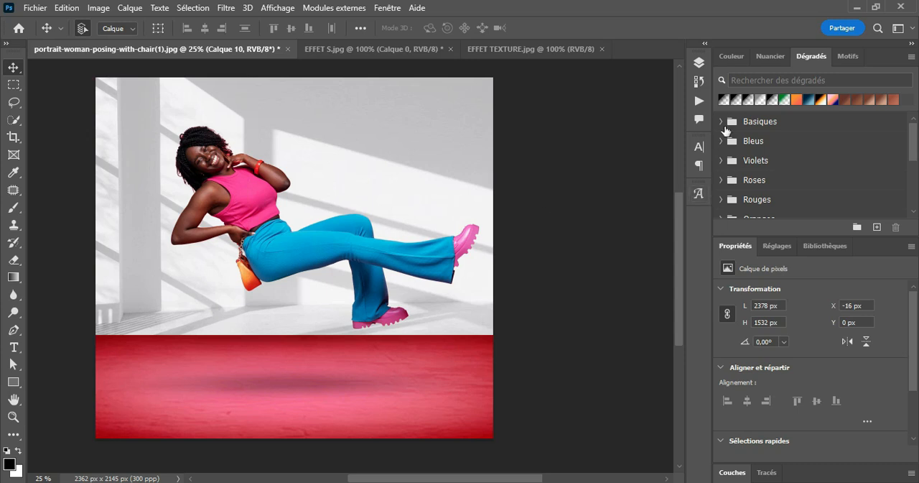
Set the blend mode of Calque 10 to Produit.
left_click(699, 63)
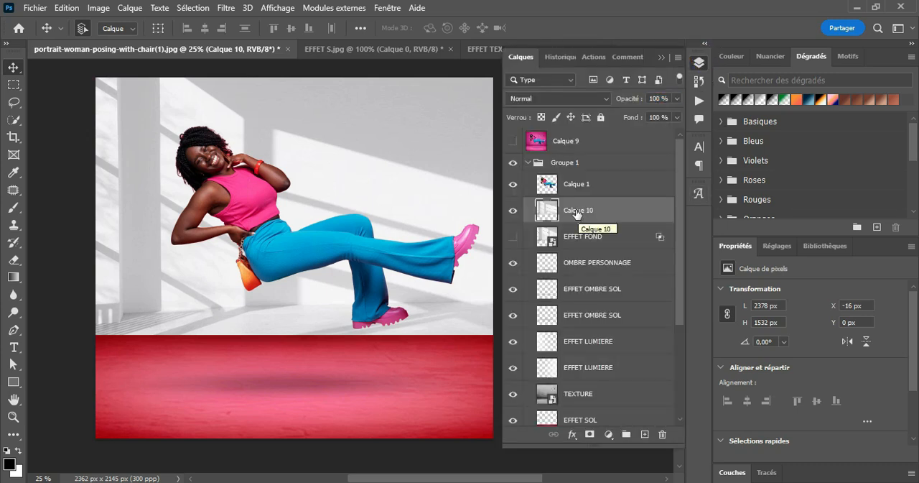
left_click(582, 99)
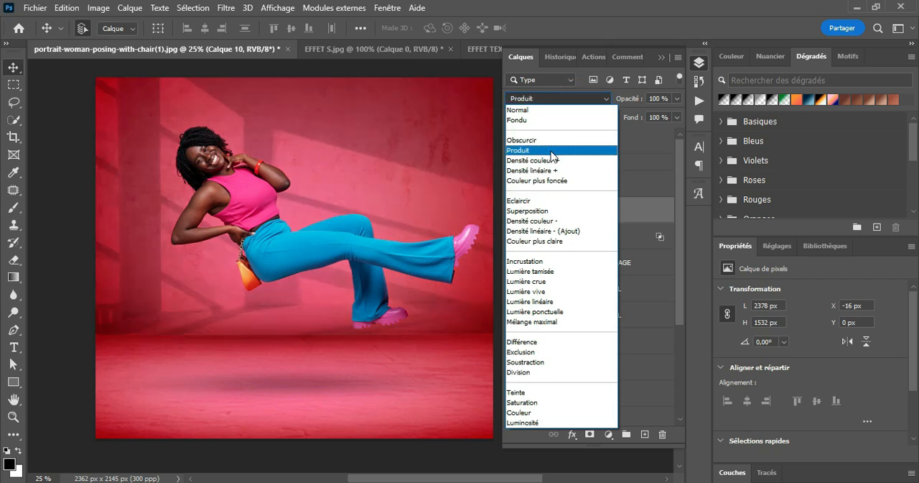
left_click(553, 150)
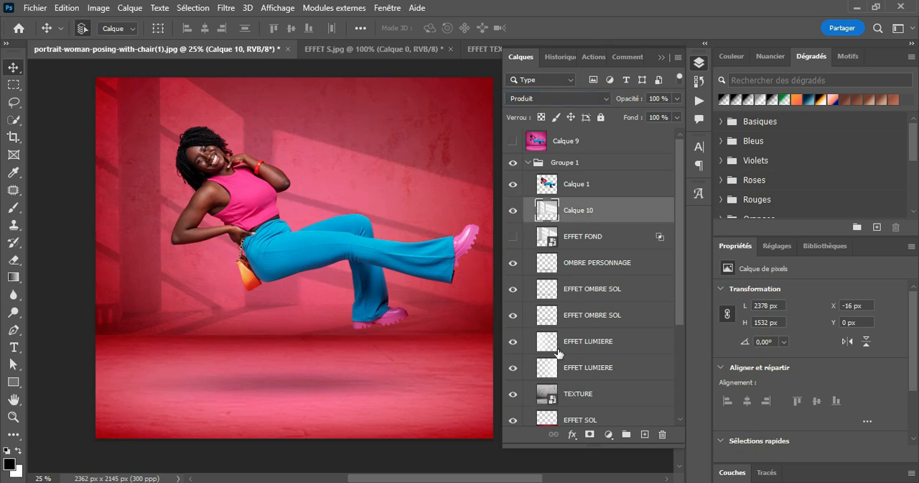
In the blending options of Calque 10, split the underlying layer's black slider to 0 / 223 and apply it.
left_click(582, 431)
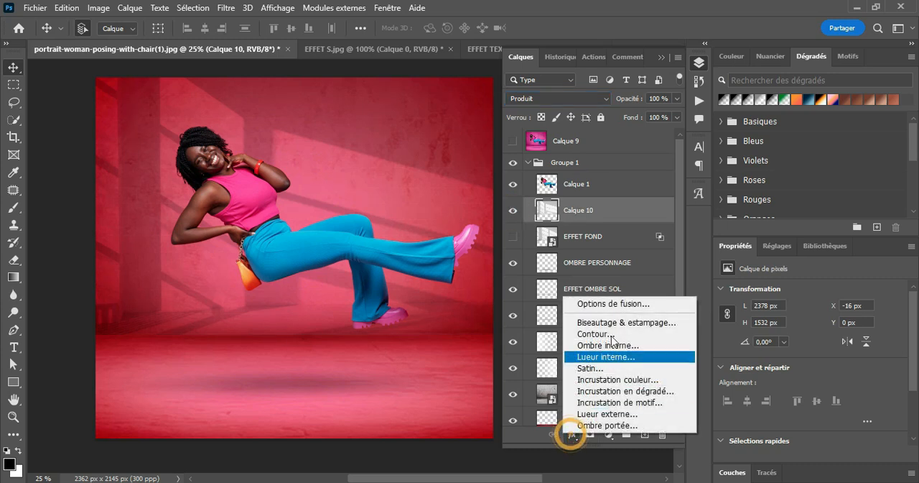
left_click(615, 306)
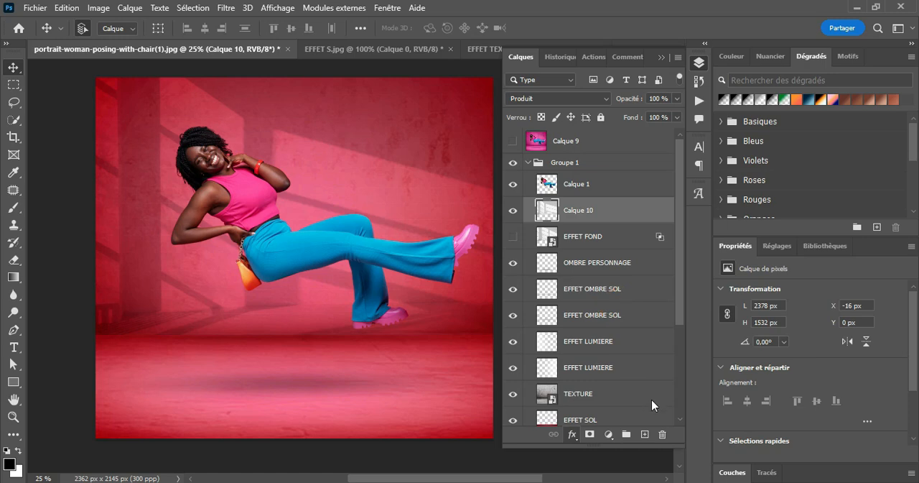
left_click_drag(307, 159, 510, 45)
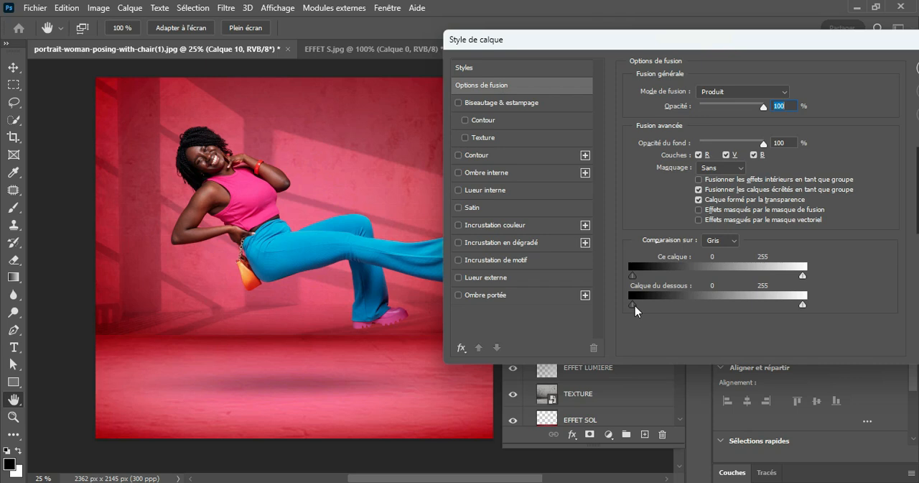
left_click_drag(634, 305, 781, 309, "alt")
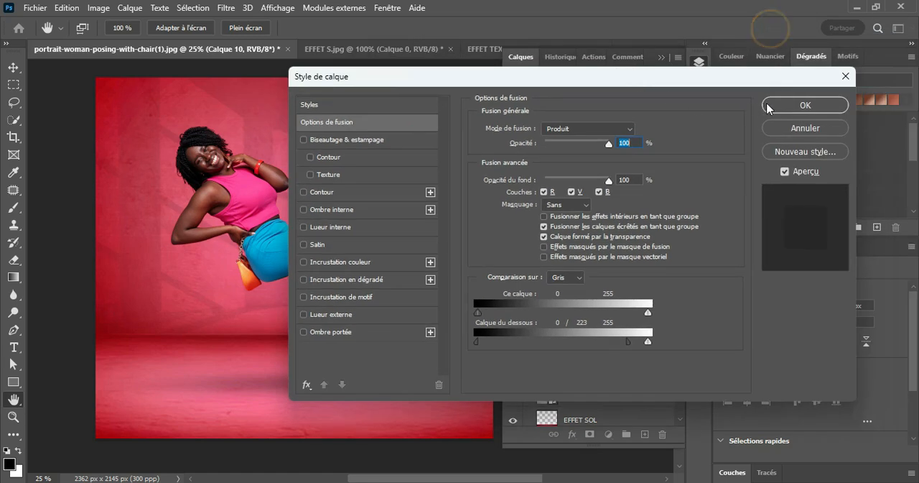
left_click(770, 104)
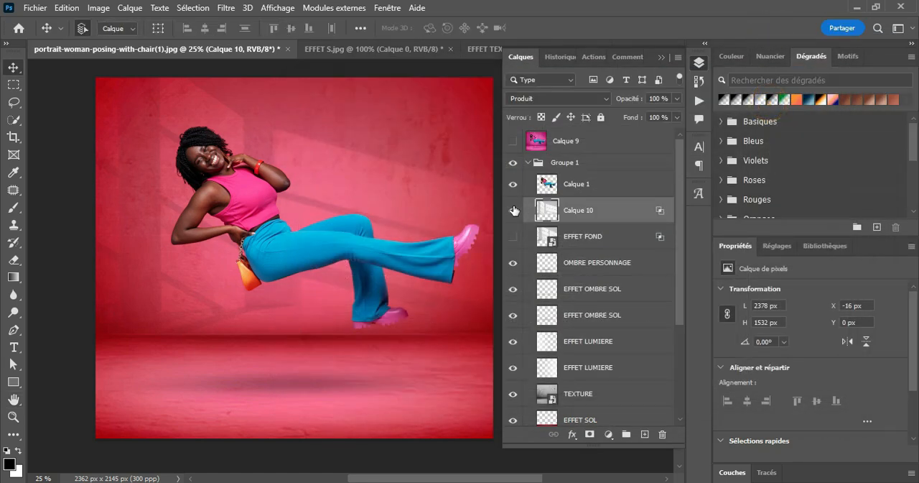
Compare the wall with and without Calque 10, then delete that layer and show the EFFET FOND layer.
left_click(512, 208)
left_click(512, 208)
left_click(512, 208)
left_click(512, 208)
left_click(512, 208)
left_click(512, 208)
left_click_drag(625, 212, 666, 432)
left_click(512, 210)
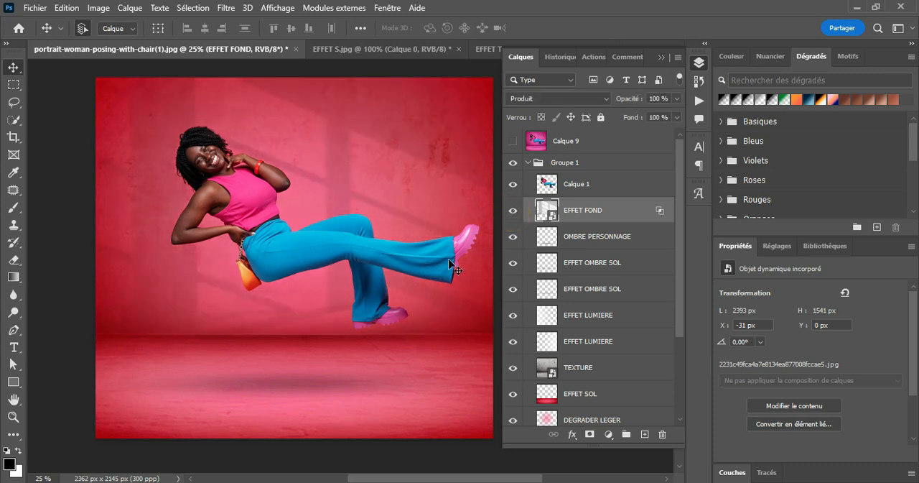
Check the composite with Calque 1 hidden and shown, collapse Groupe 1, and compare the pink version in Calque 9.
left_click(513, 185)
left_click(512, 185)
left_click(528, 163)
left_click(513, 141)
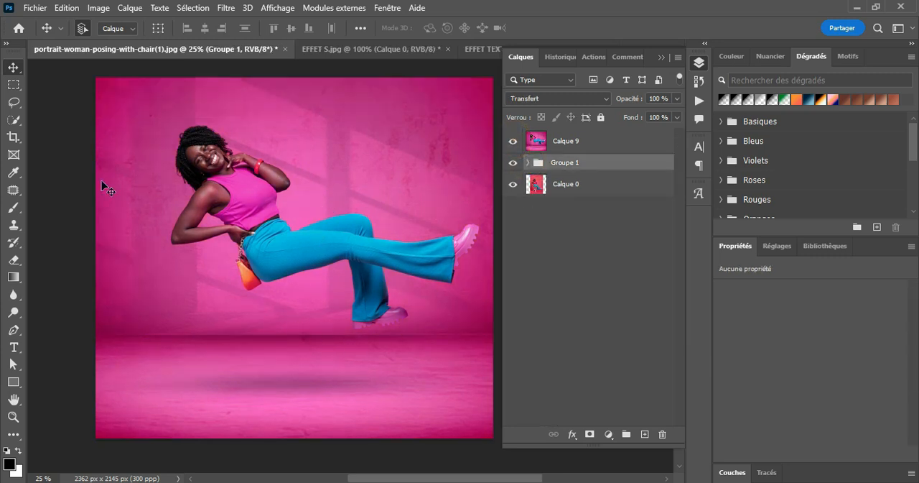
left_click(512, 141)
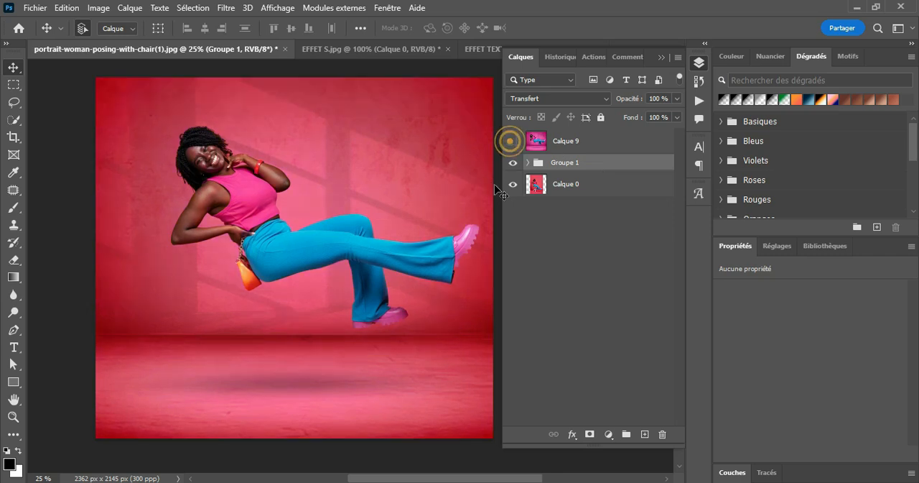
left_click(528, 163)
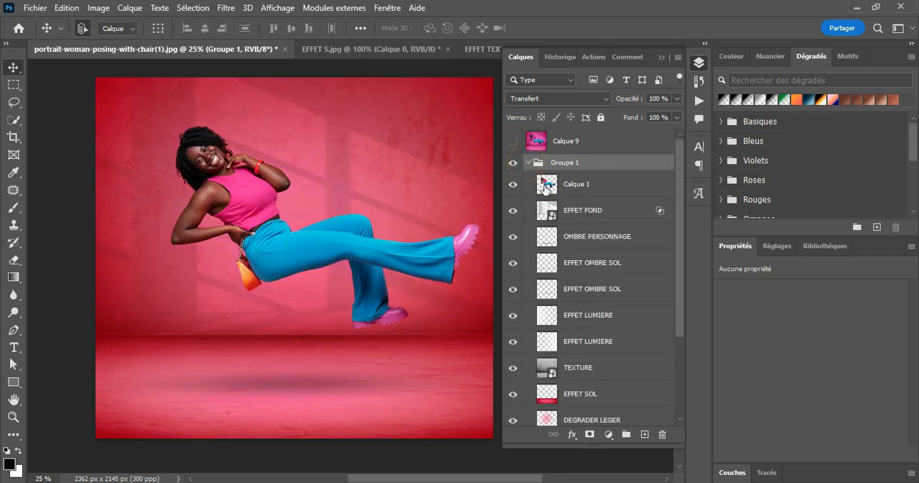
left_click(527, 163)
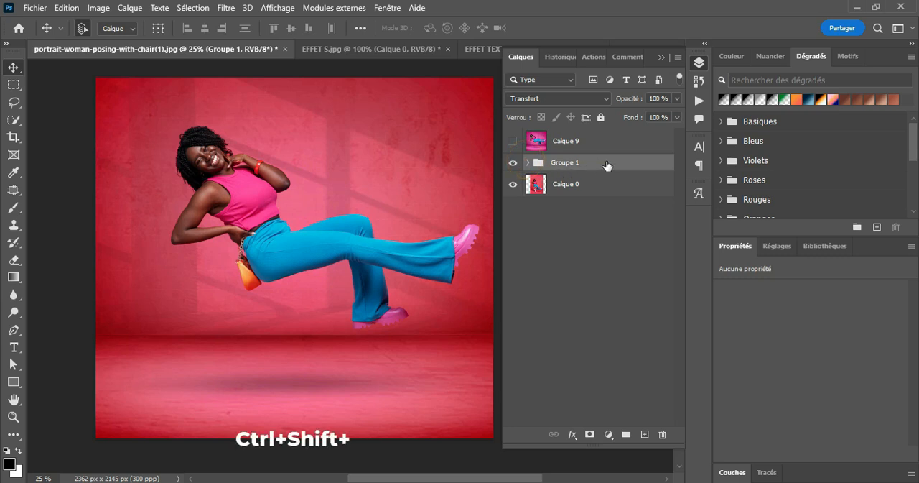
Stamp all visible layers into a new layer above Groupe 1 and start Remplacement de couleur, sampling the wall's red with tolerance 200.
key("ctrl+shift+alt+e")
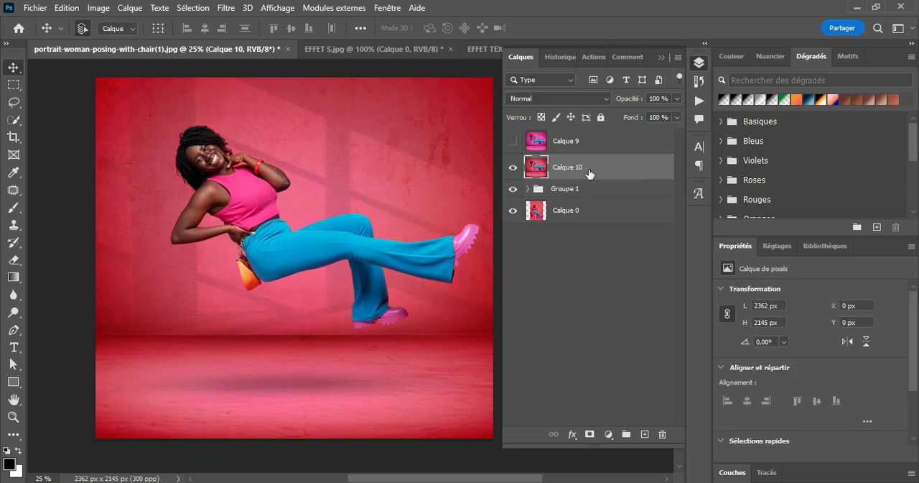
left_click(100, 9)
mouse_move(184, 43)
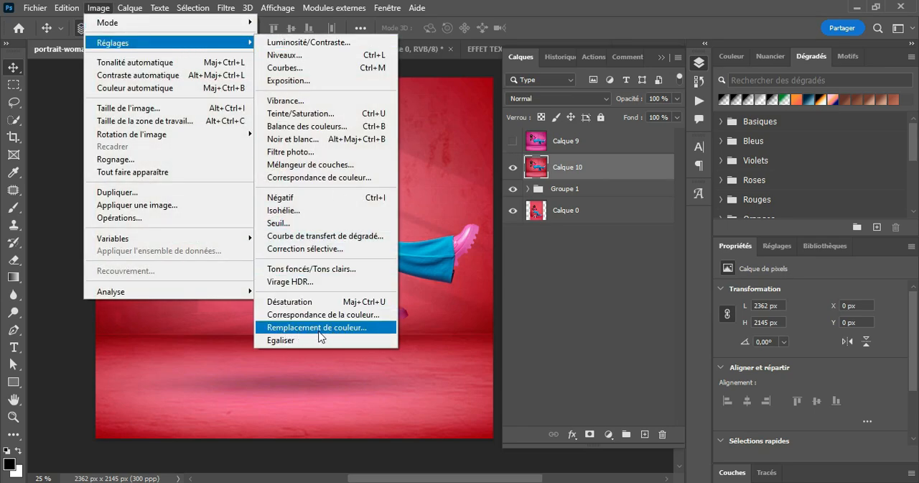
left_click(339, 333)
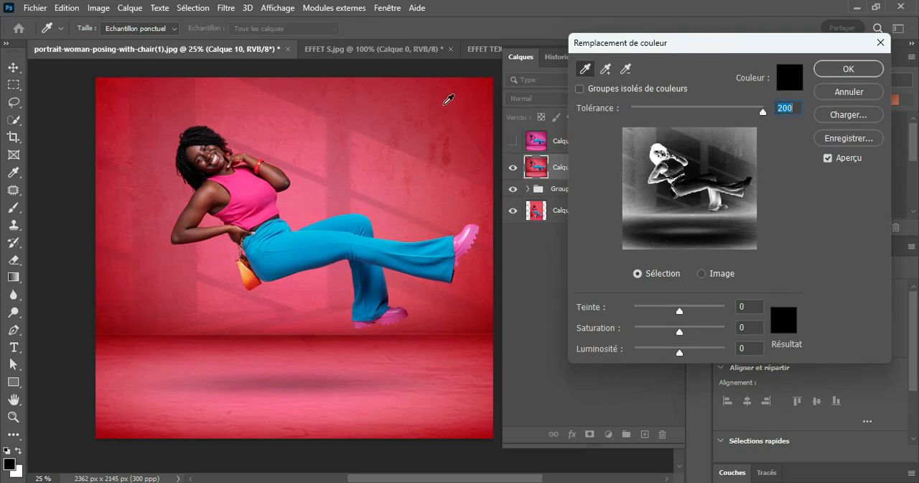
left_click(446, 101)
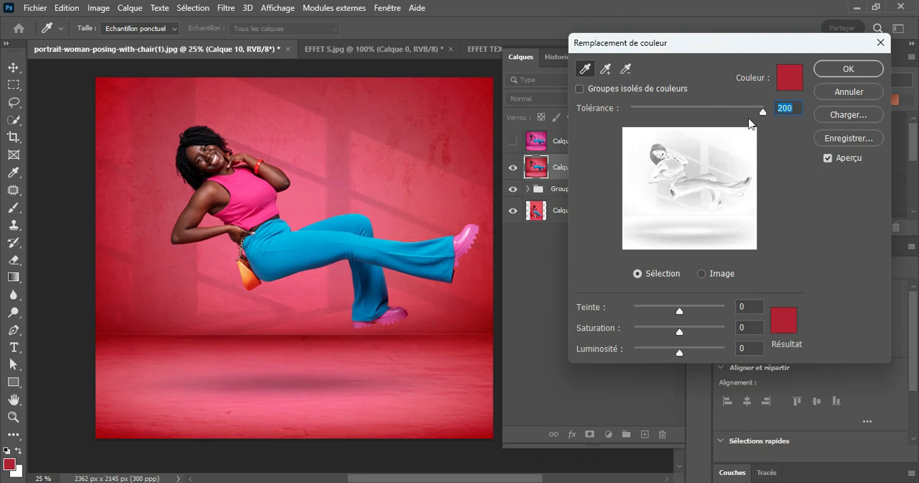
left_click(759, 112)
left_click_drag(708, 112, 799, 124)
Shift the replacement hue to -39 so the red background turns pink, and apply the color replacement.
left_click_drag(681, 314, 665, 322)
mouse_move(681, 321)
left_mouse_down()
mouse_move(654, 320)
mouse_move(671, 325)
left_mouse_up()
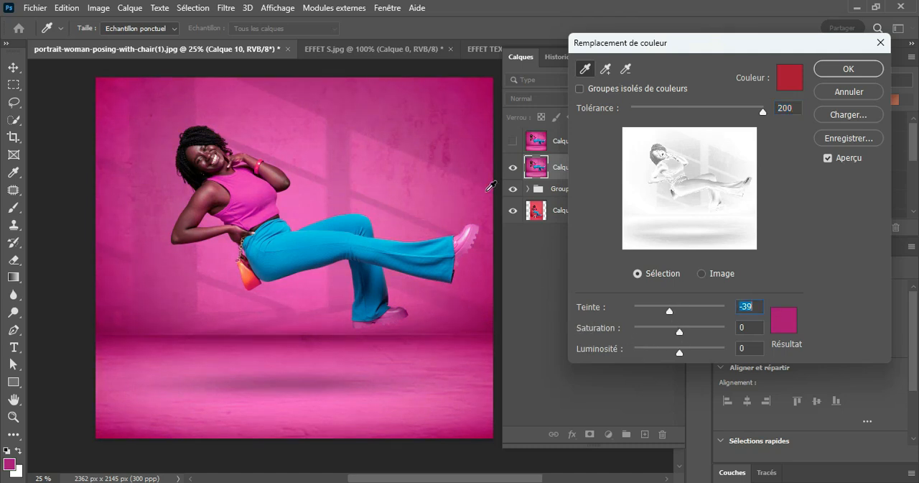
left_click_drag(678, 331, 679, 353)
left_click(871, 67)
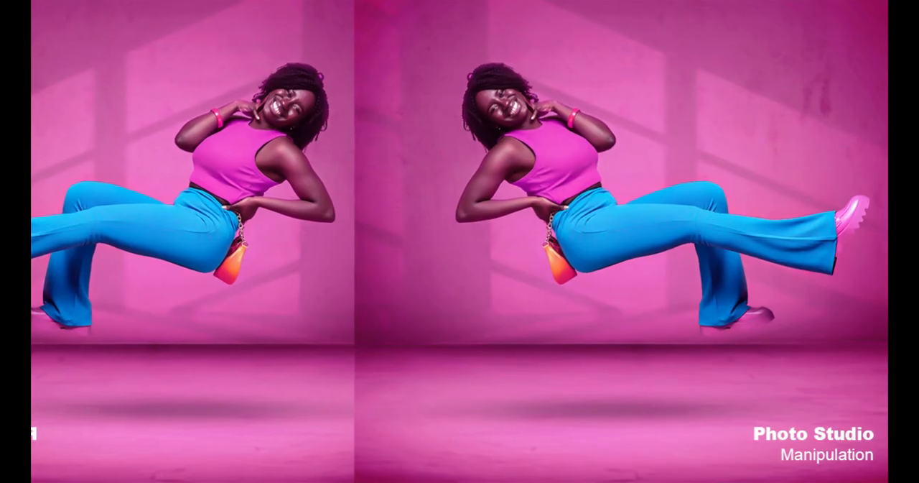